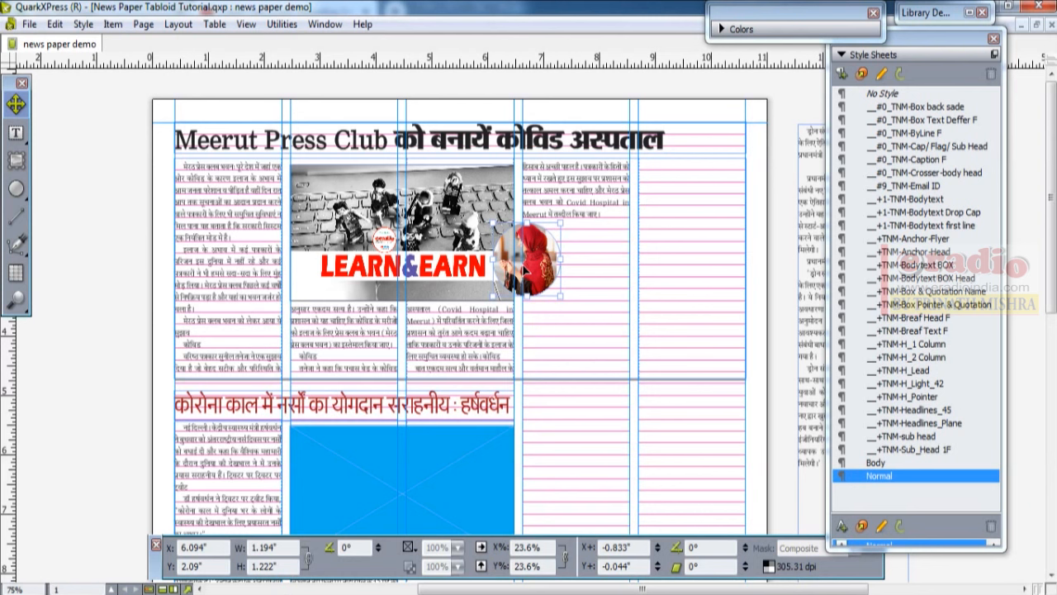
Move the round portrait picture down to a Y position of 2.174" and deselect it
{"action": "left_click_drag", "start_coordinate": [524, 268], "coordinate": [525, 274]}
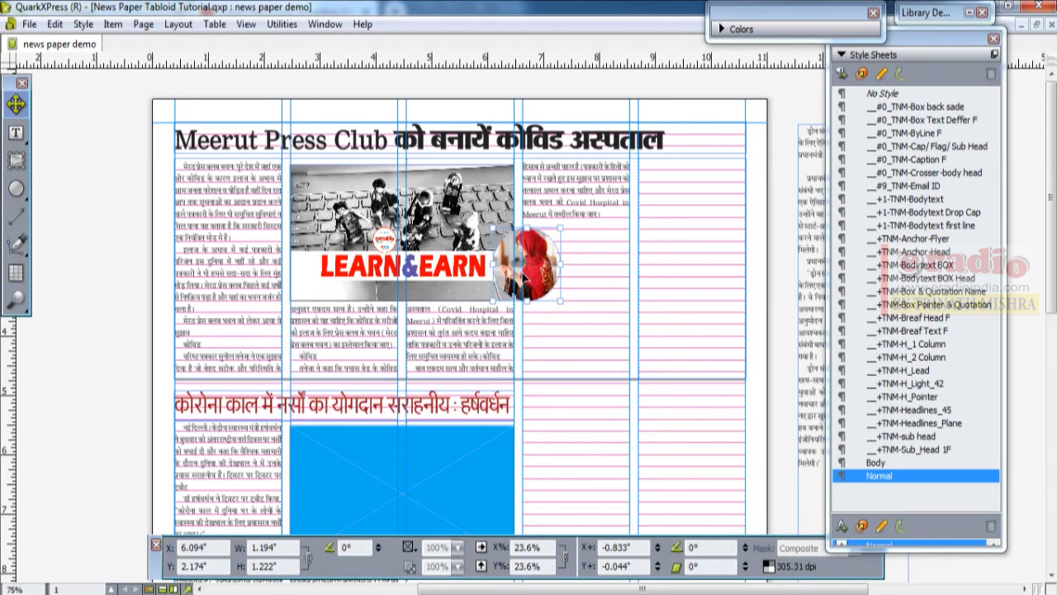
{"action": "left_click", "coordinate": [113, 24]}
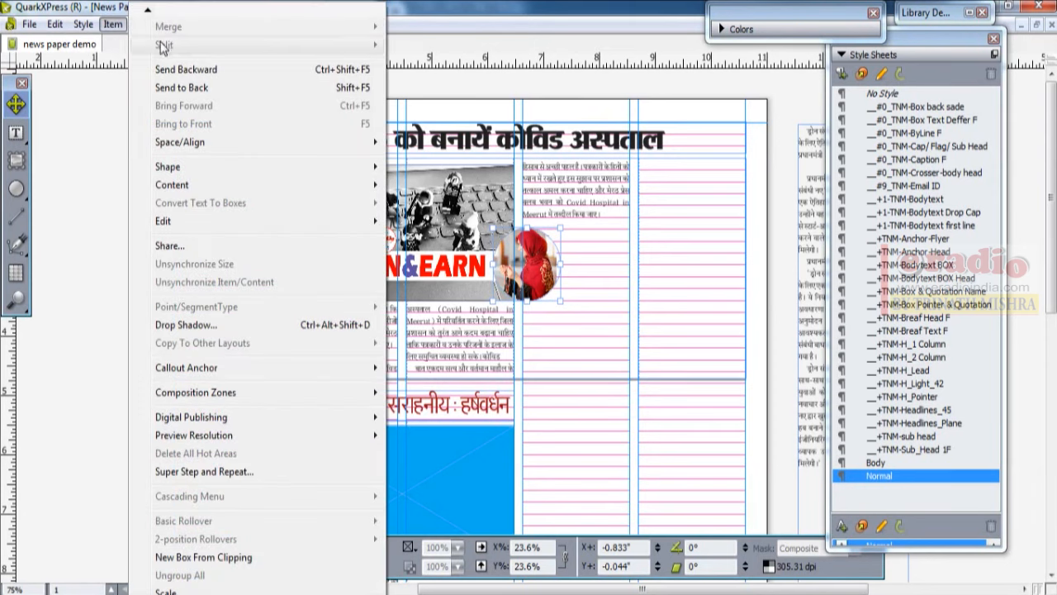
{"action": "left_click", "coordinate": [18, 101]}
{"action": "left_click", "coordinate": [116, 120]}
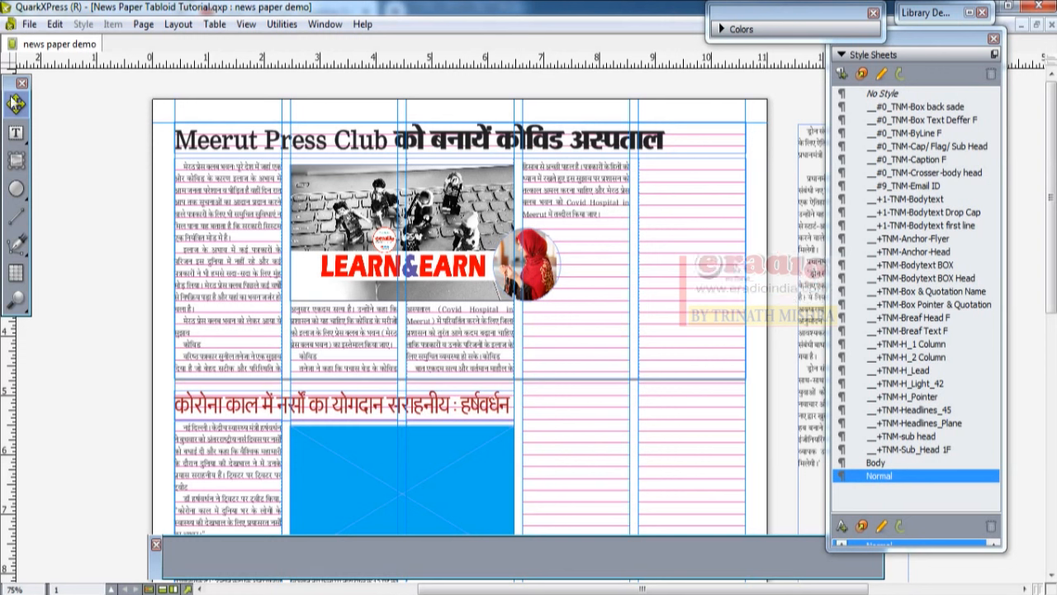
Check the merge commands offered for the headline and body text boxes together and for the body text box alone
{"action": "left_click", "coordinate": [237, 143]}
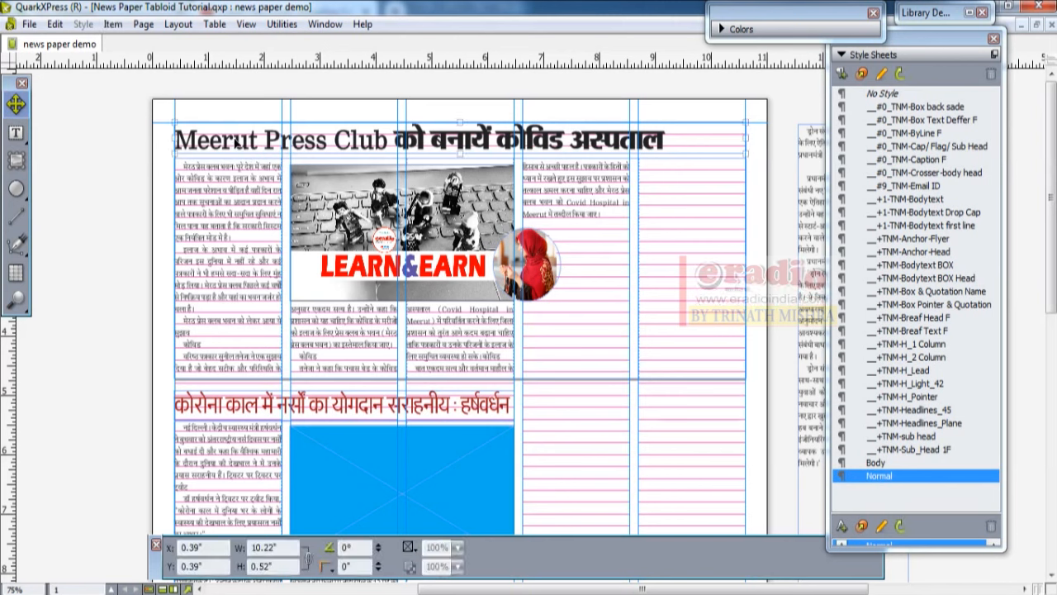
{"action": "left_click", "coordinate": [218, 180], "text": "shift"}
{"action": "left_click", "coordinate": [121, 24]}
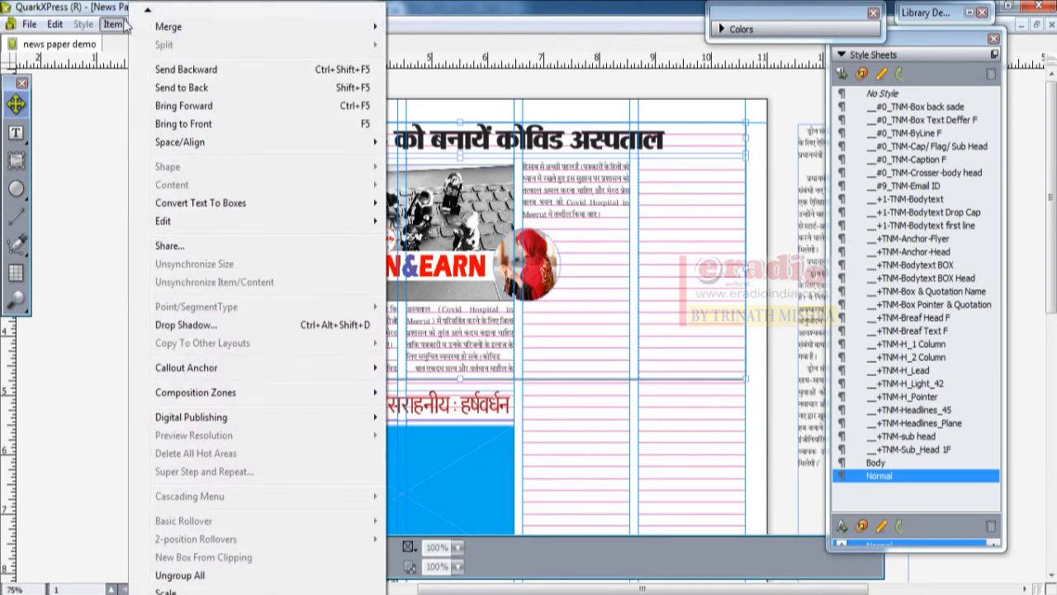
{"action": "left_click", "coordinate": [98, 128]}
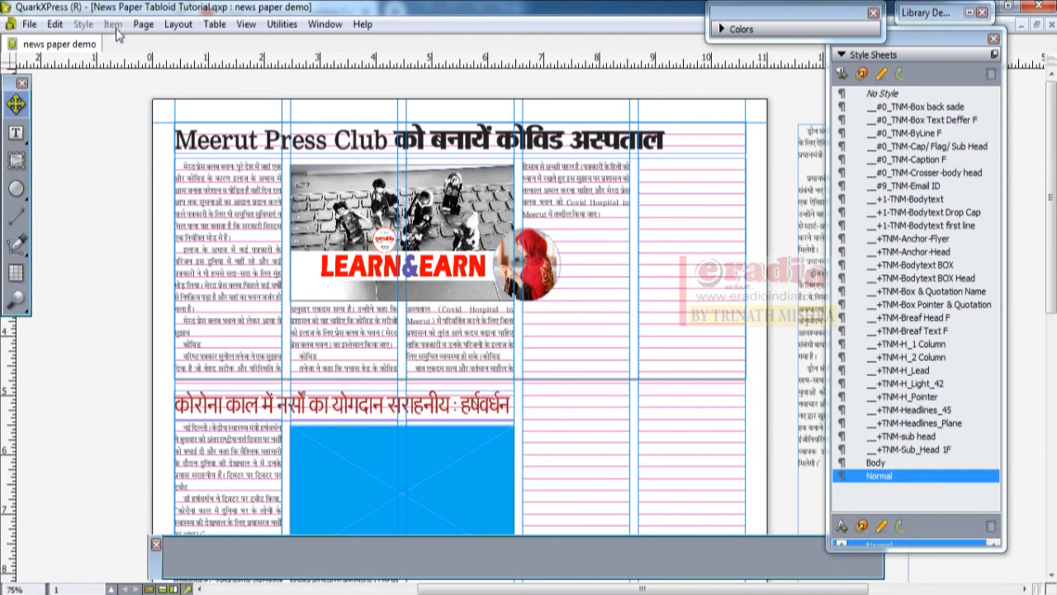
{"action": "left_click", "coordinate": [225, 201]}
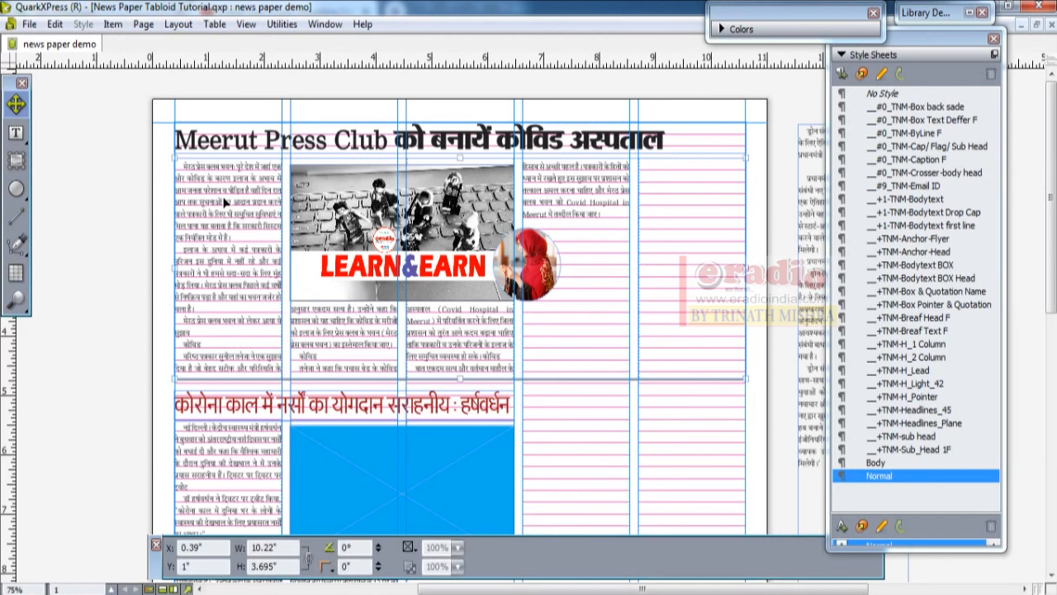
{"action": "left_click", "coordinate": [113, 24]}
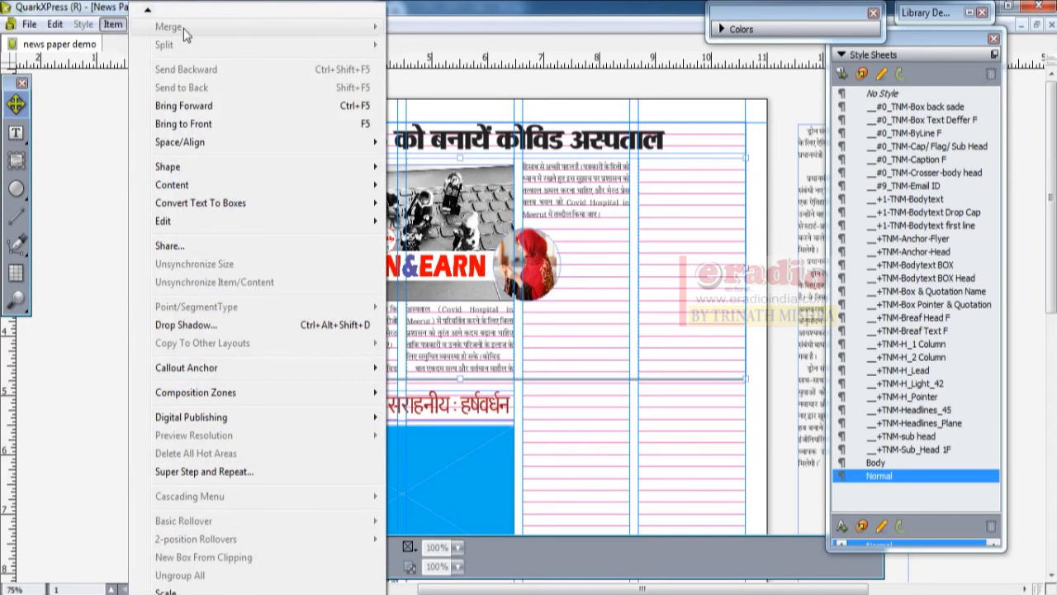
{"action": "left_click", "coordinate": [197, 148]}
{"action": "left_click", "coordinate": [200, 206], "text": "shift"}
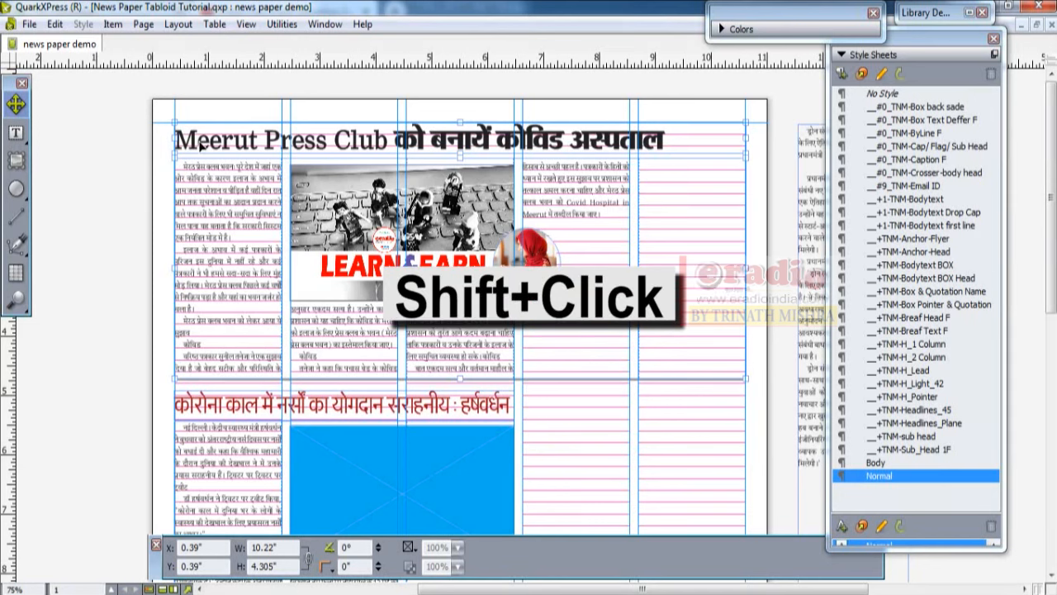
{"action": "left_click", "coordinate": [206, 118]}
Merge the headline, body text and LEARN&EARN picture boxes with Union, accepting content deletion, and test moving the merged box
{"action": "left_click", "coordinate": [204, 141]}
{"action": "left_click", "coordinate": [207, 201], "text": "shift"}
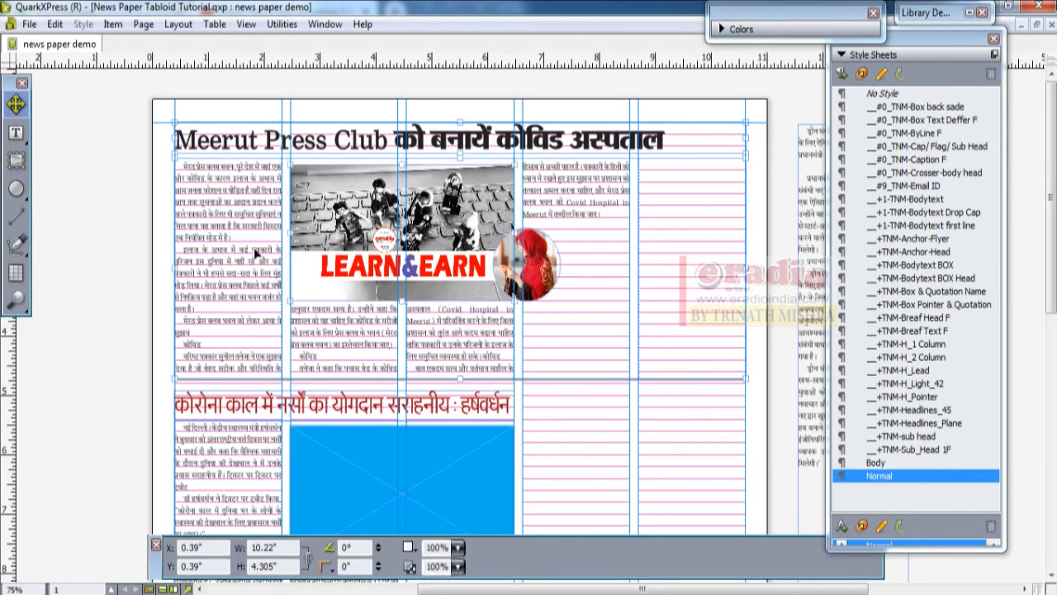
{"action": "left_click", "coordinate": [295, 188], "text": "shift"}
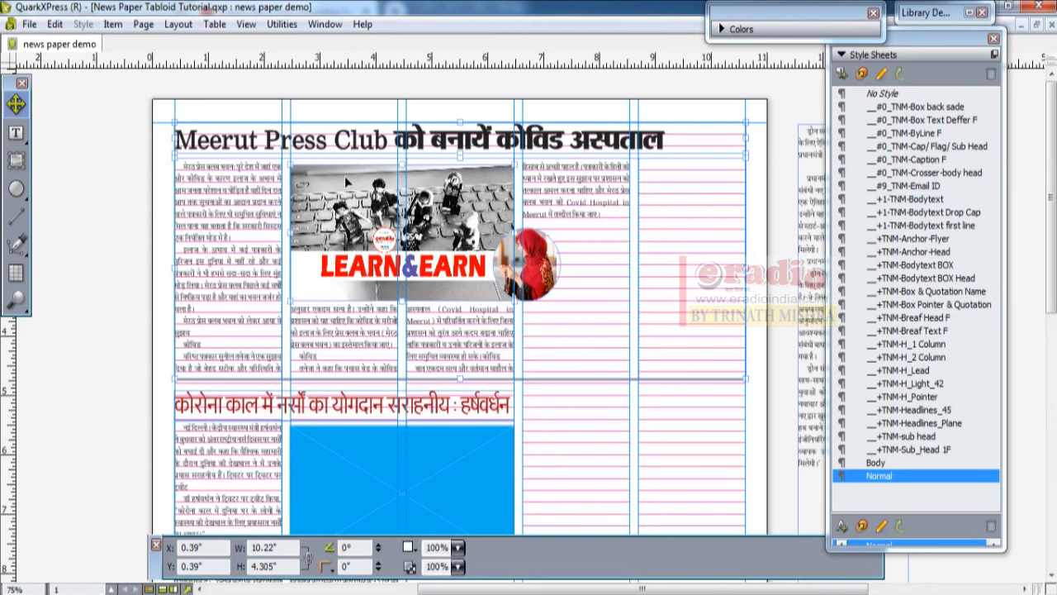
{"action": "left_click", "coordinate": [112, 24]}
{"action": "mouse_move", "coordinate": [223, 34]}
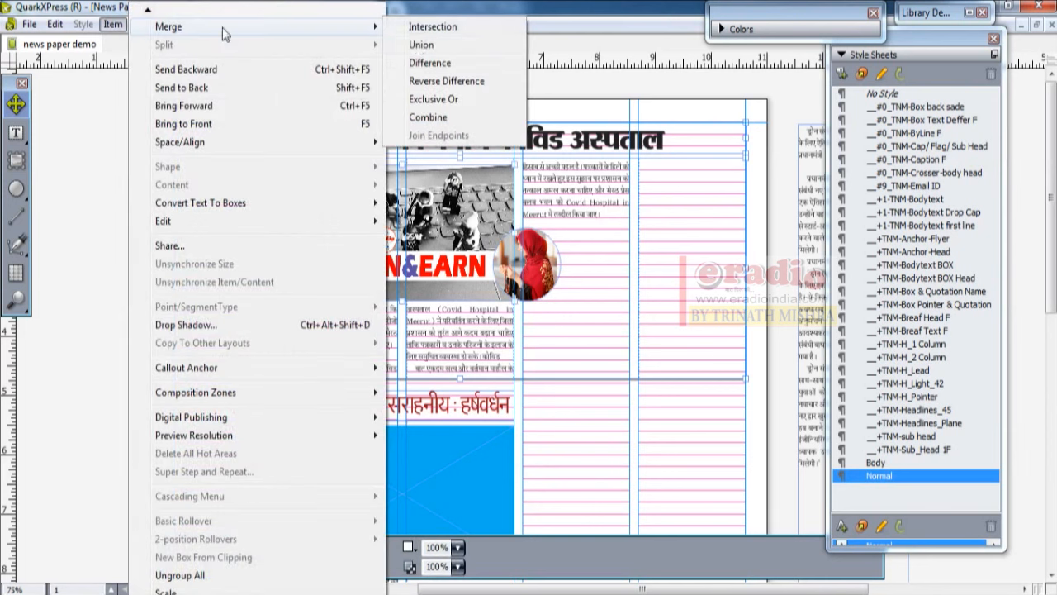
{"action": "left_click", "coordinate": [422, 44]}
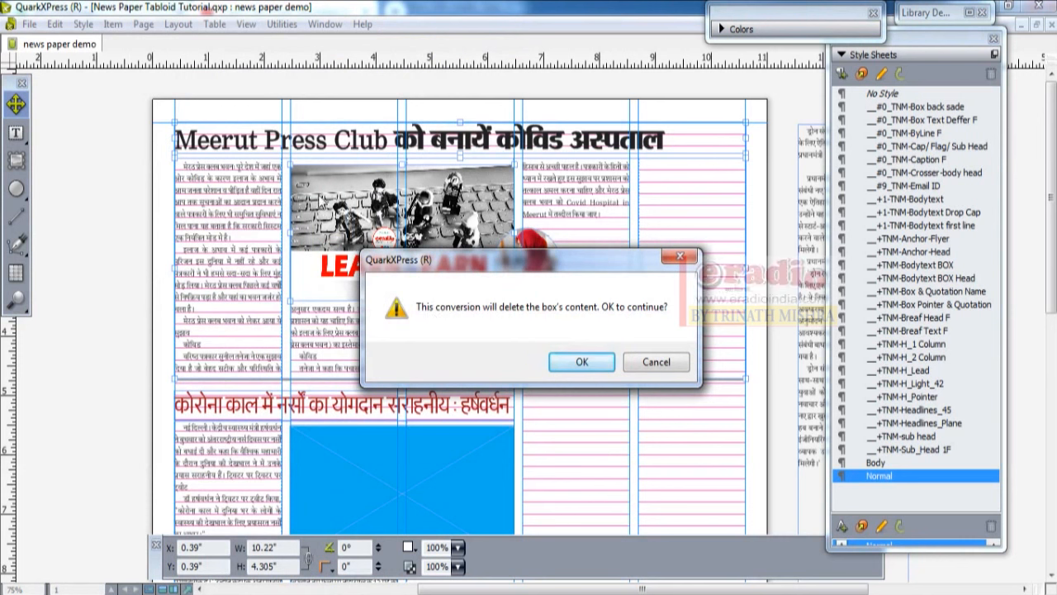
{"action": "left_click", "coordinate": [558, 362]}
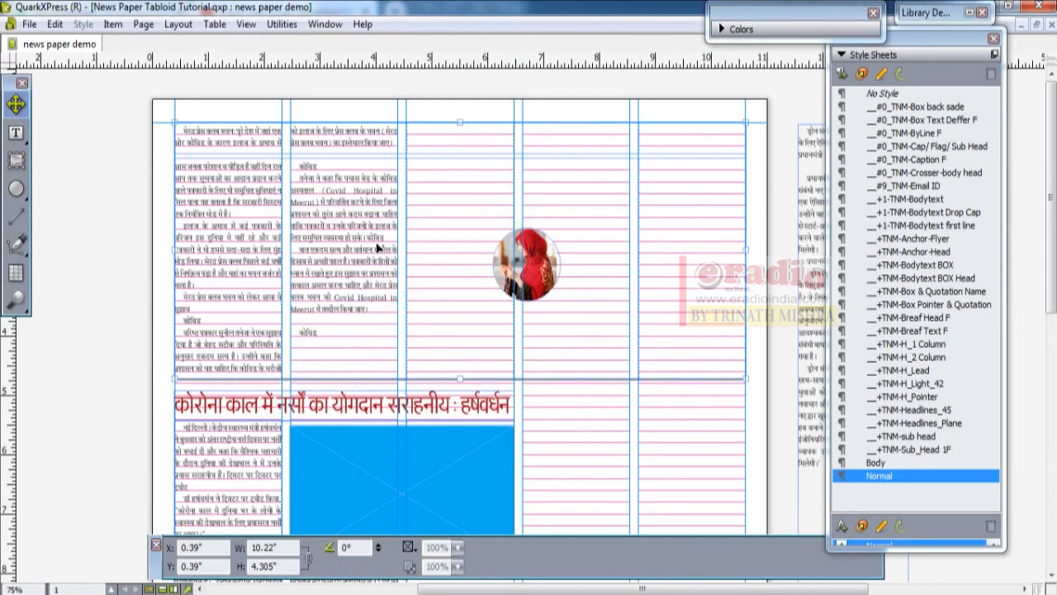
{"action": "left_click_drag", "start_coordinate": [315, 229], "coordinate": [335, 260]}
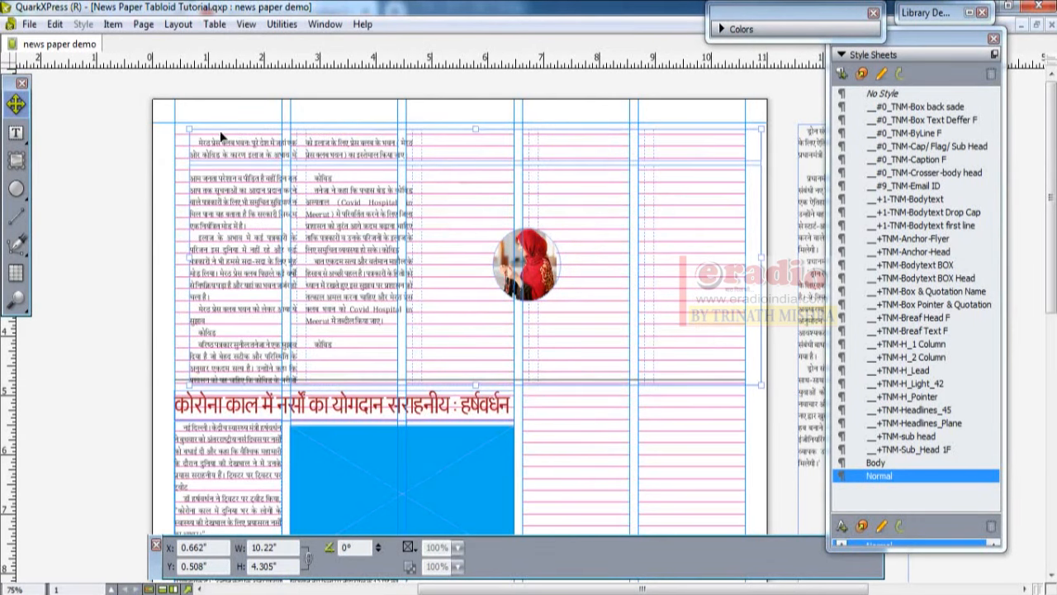
{"action": "left_click_drag", "start_coordinate": [217, 140], "coordinate": [202, 134]}
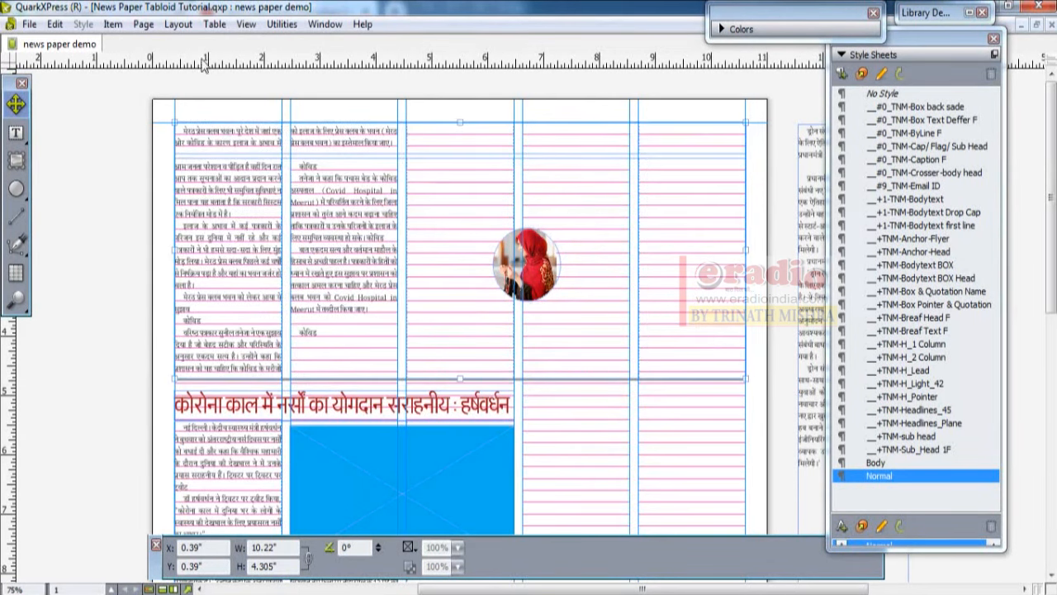
Split the merged box with All Paths and test moving the separate headline and body text boxes
{"action": "left_click", "coordinate": [113, 24]}
{"action": "mouse_move", "coordinate": [227, 51]}
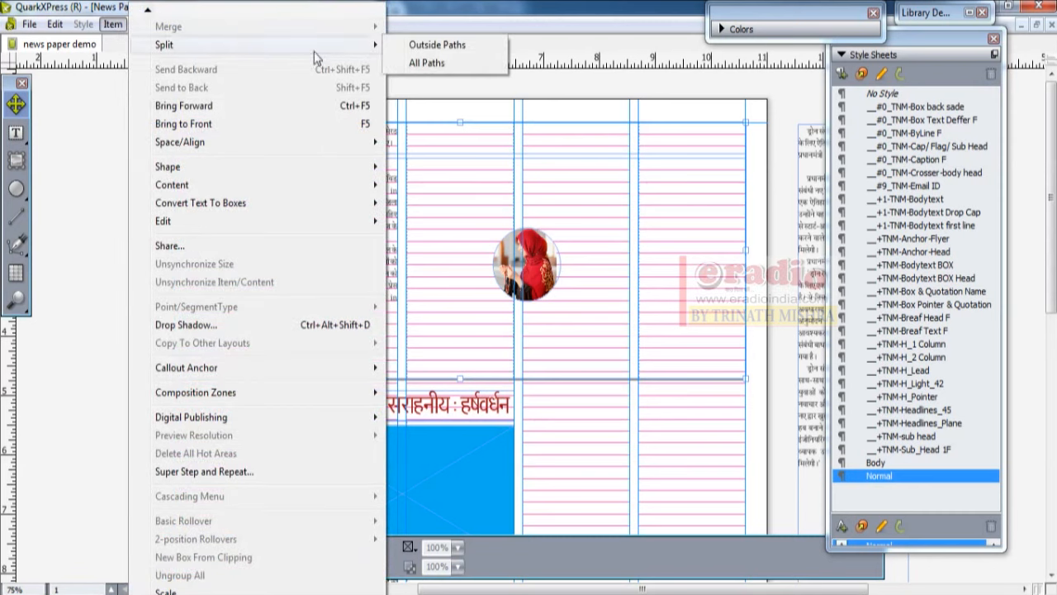
{"action": "left_click", "coordinate": [426, 64]}
{"action": "left_click", "coordinate": [220, 136]}
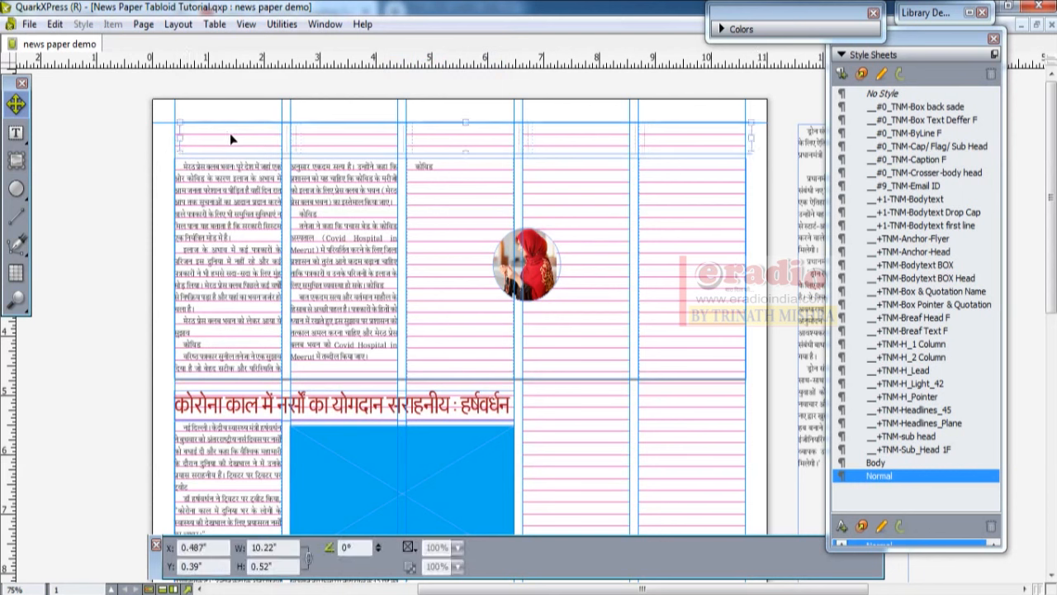
{"action": "left_click_drag", "start_coordinate": [228, 161], "coordinate": [228, 185]}
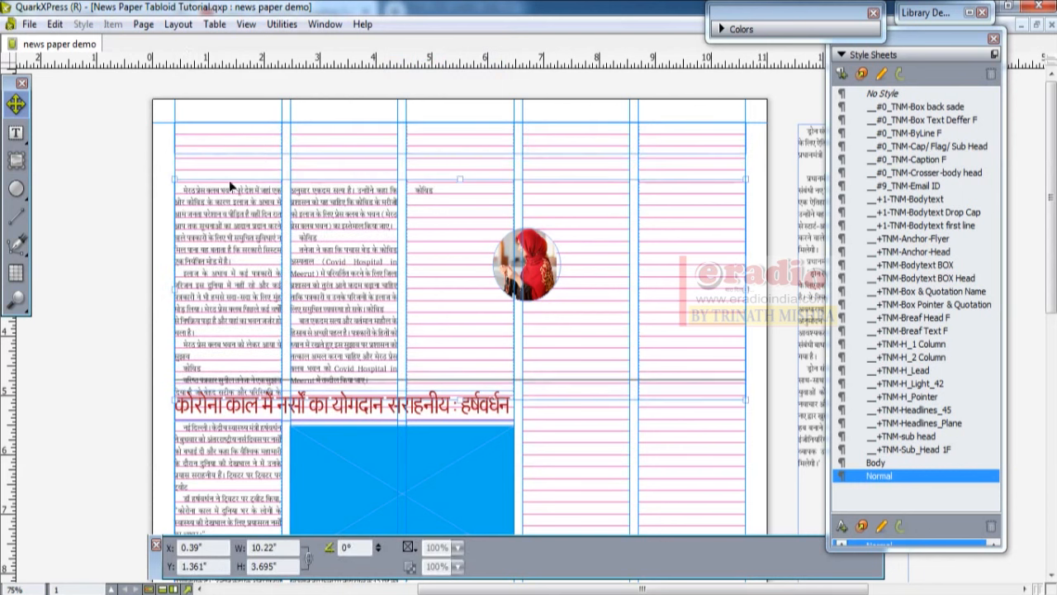
{"action": "key", "text": "ctrl+z"}
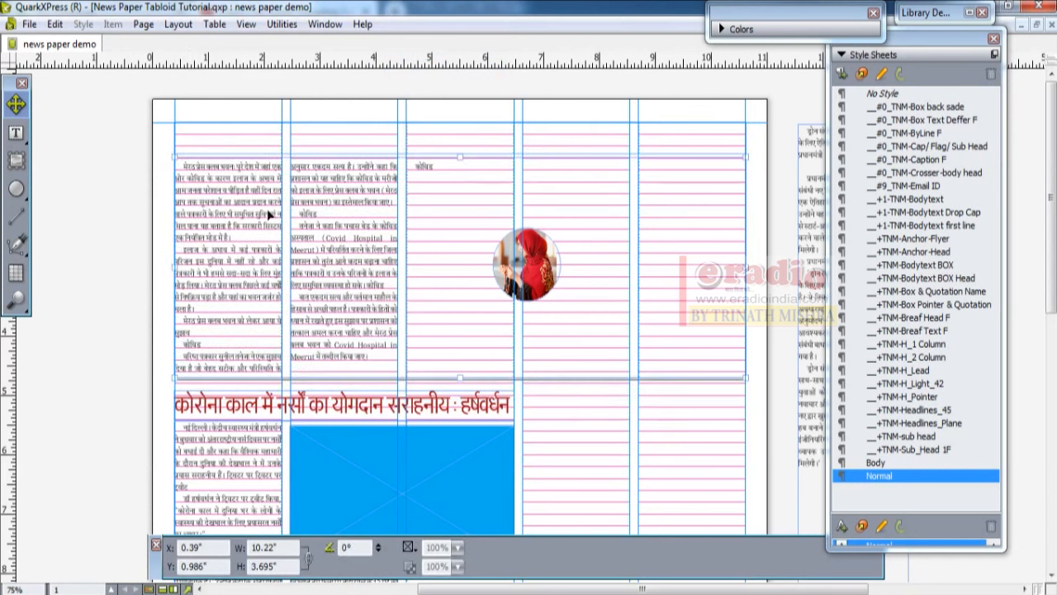
{"action": "left_click", "coordinate": [221, 152]}
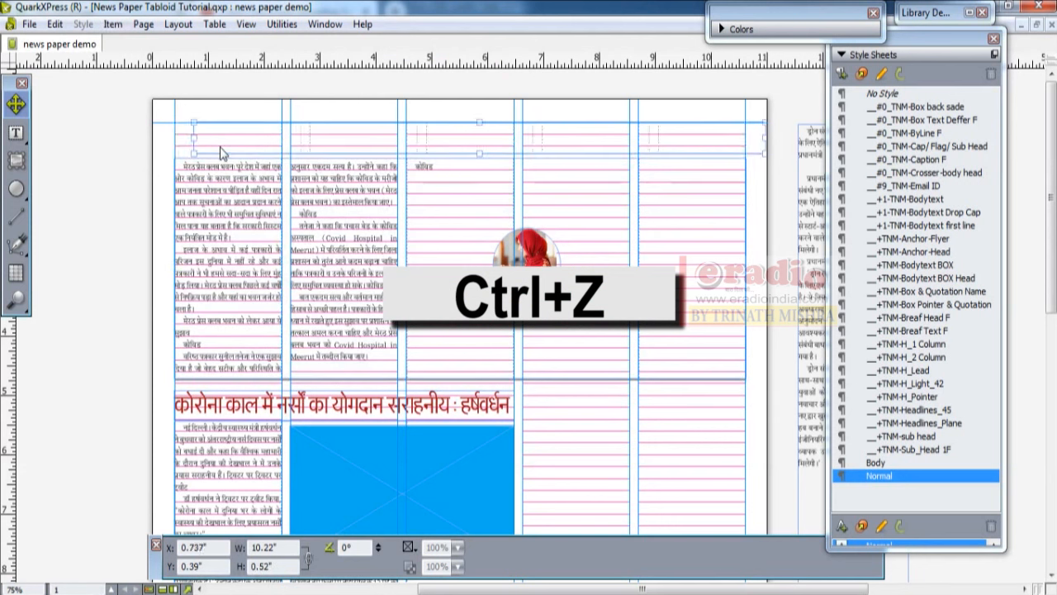
Undo the box moves, the split and the Union merge back to the original headline, story and picture
{"action": "key", "text": "ctrl+z"}
{"action": "key", "text": "ctrl+z"}
{"action": "key", "text": "ctrl+z"}
{"action": "key", "text": "ctrl+z"}
{"action": "key", "text": "ctrl+z"}
{"action": "key", "text": "ctrl+z"}
{"action": "key", "text": "ctrl+z"}
{"action": "key", "text": "ctrl+z"}
{"action": "key", "text": "ctrl+z"}
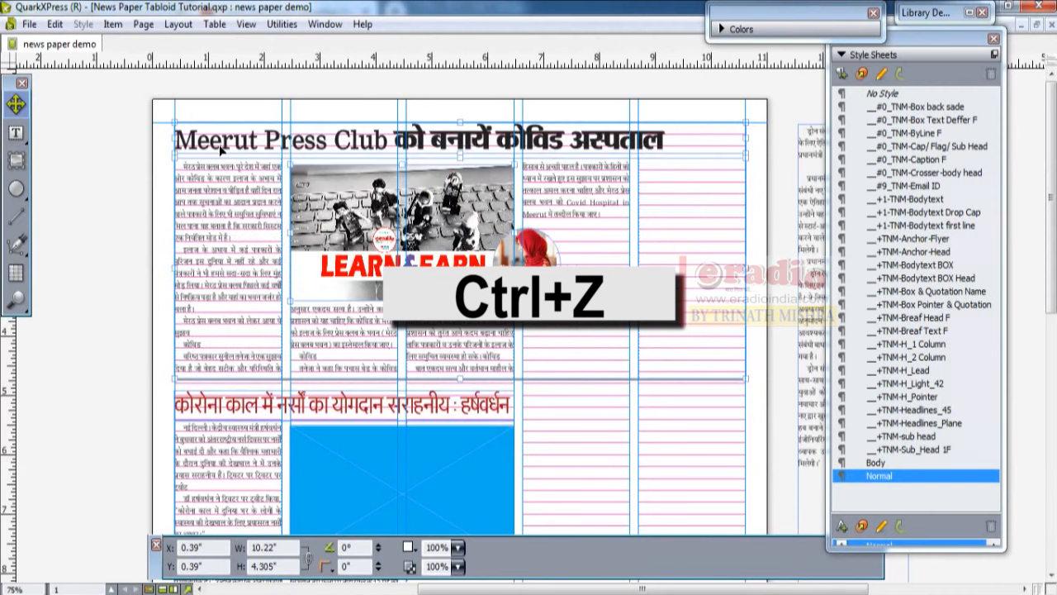
Examine the stacking-order commands for the headline and body text boxes together, and for the body text box alone
{"action": "left_click", "coordinate": [187, 101]}
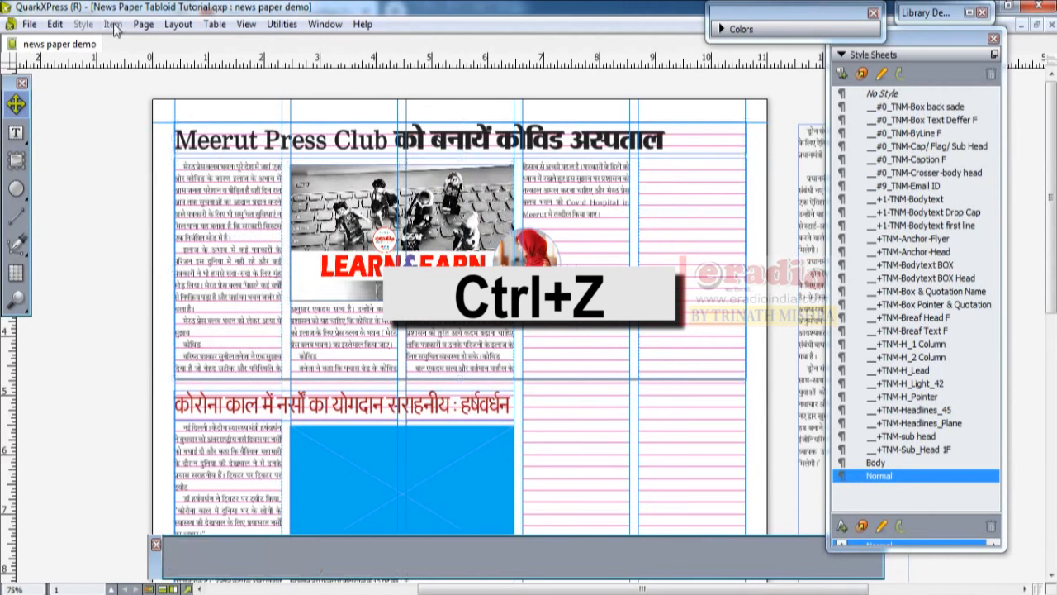
{"action": "key", "text": "ctrl+z"}
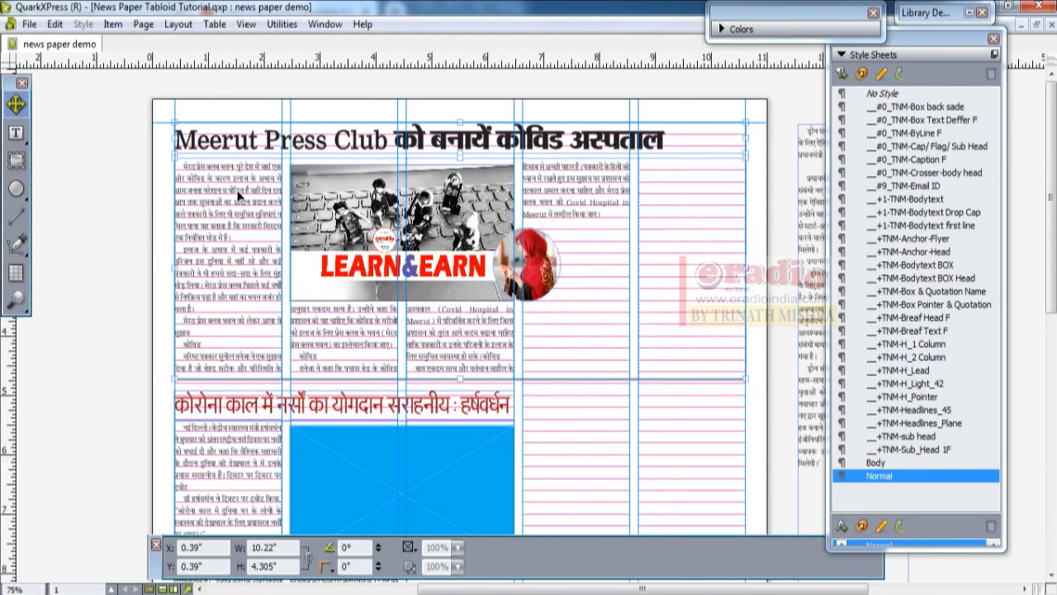
{"action": "left_click", "coordinate": [113, 24]}
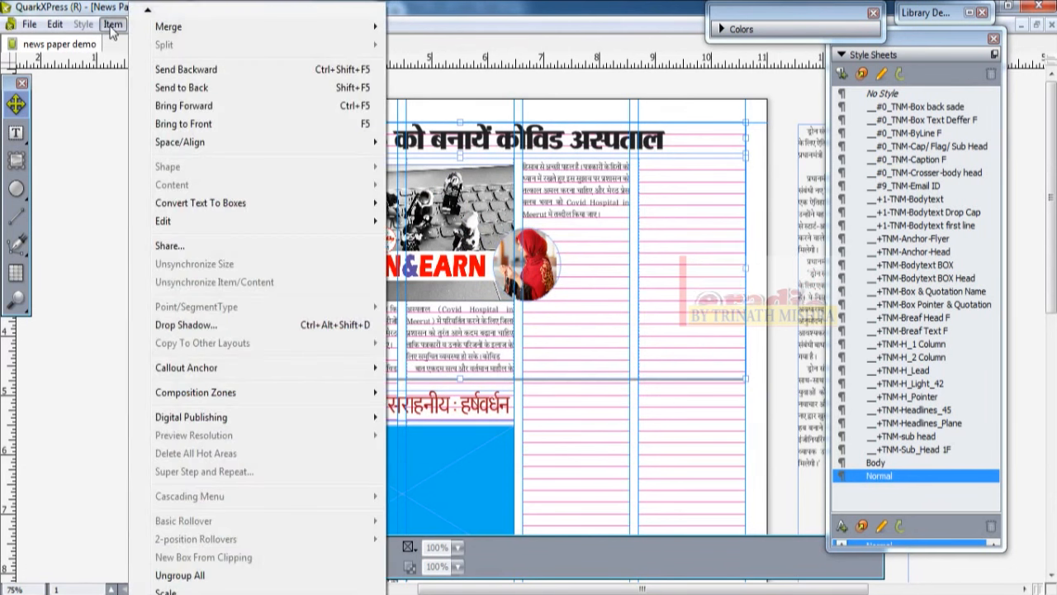
{"action": "left_click", "coordinate": [17, 133]}
{"action": "left_click", "coordinate": [275, 191]}
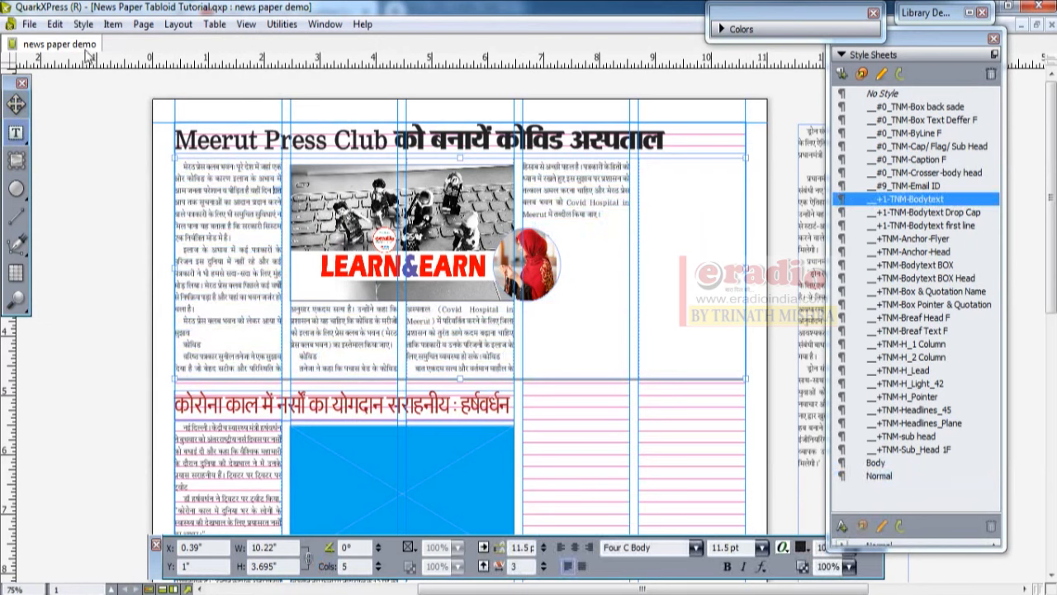
{"action": "left_click", "coordinate": [113, 24]}
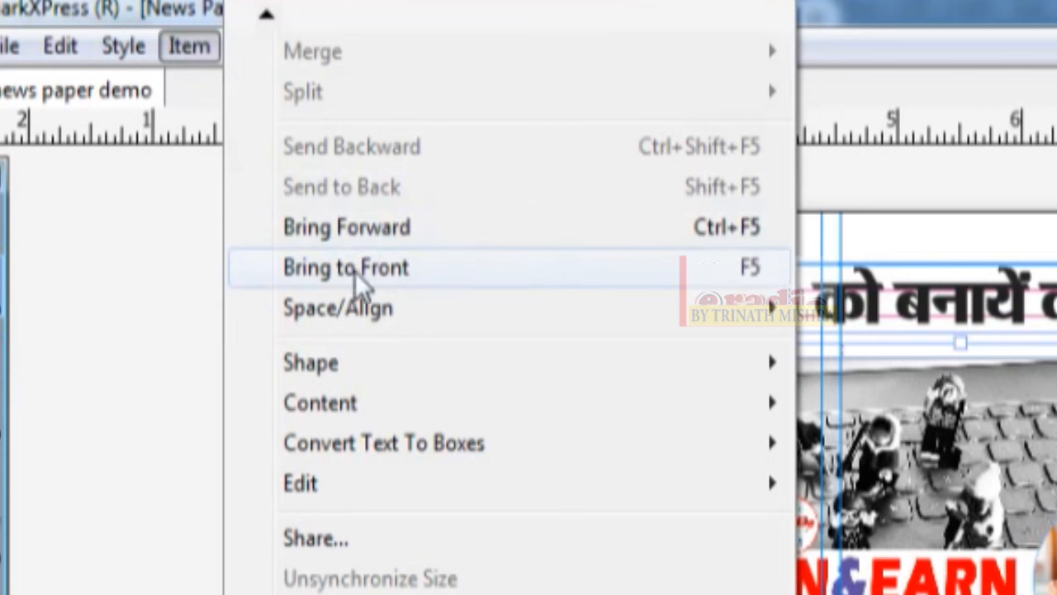
{"action": "left_click", "coordinate": [2, 231]}
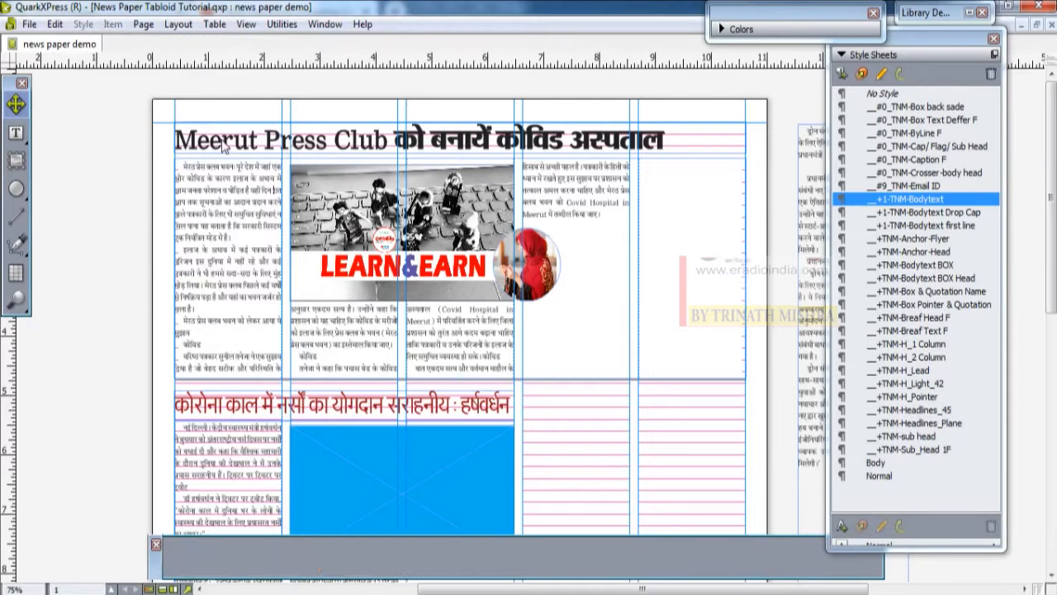
Examine the stacking-order commands offered for the LEARN&EARN picture
{"action": "left_click", "coordinate": [454, 398]}
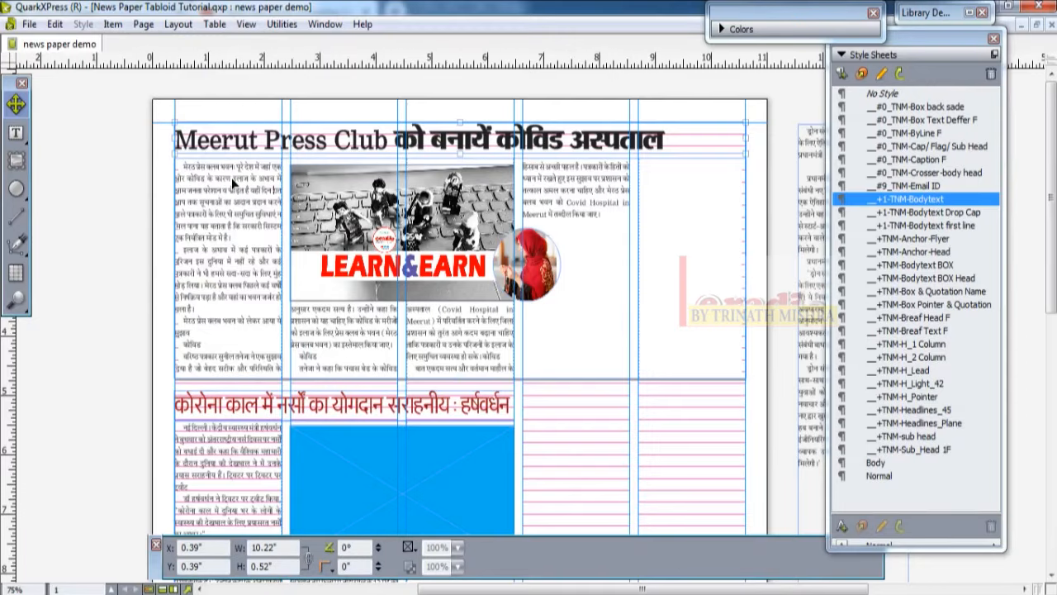
{"action": "left_click", "coordinate": [402, 232]}
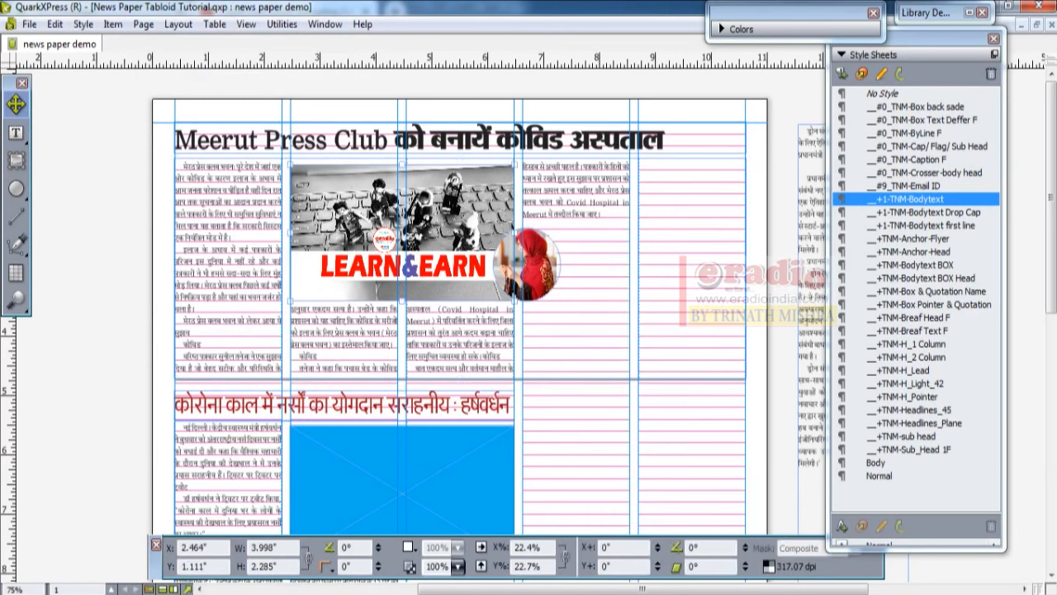
{"action": "left_click", "coordinate": [115, 23]}
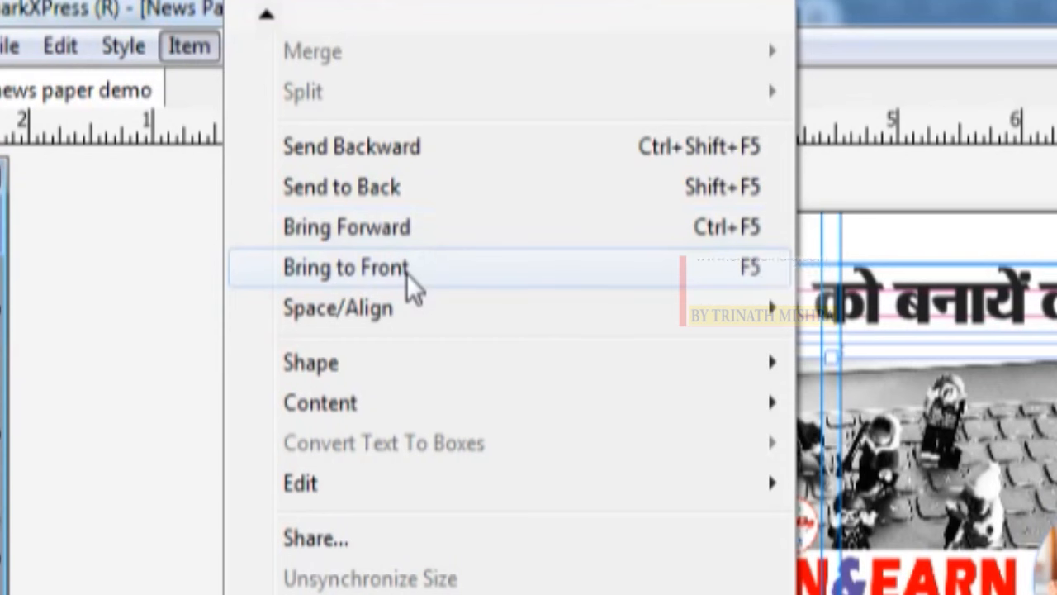
{"action": "left_click", "coordinate": [1048, 545]}
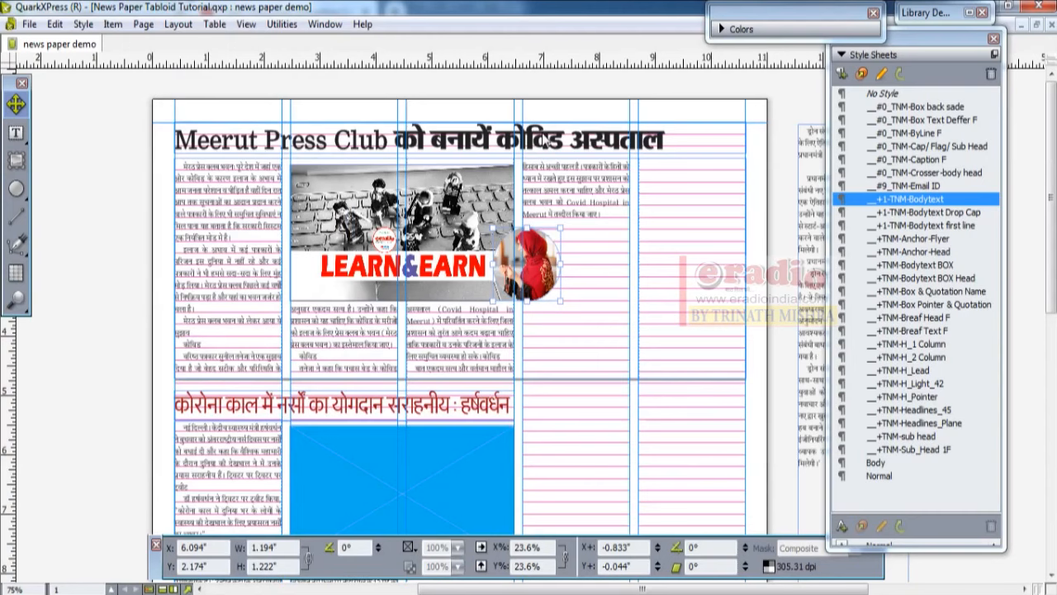
Select the headline, LEARN&EARN picture, body text and round picture in turn to review their layer order
{"action": "left_click", "coordinate": [547, 140]}
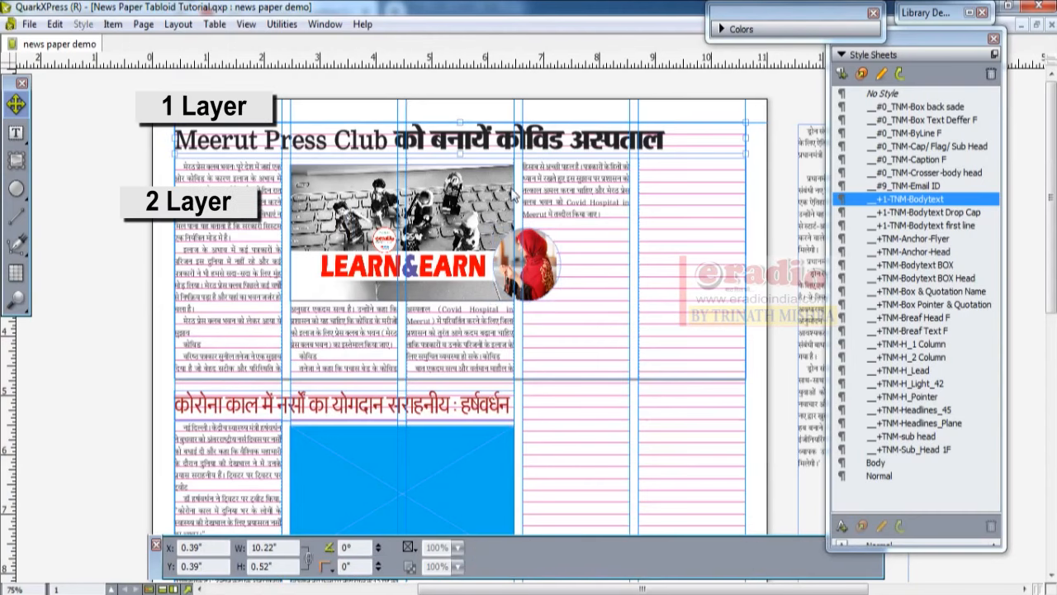
{"action": "left_click", "coordinate": [336, 228]}
{"action": "left_click", "coordinate": [254, 223]}
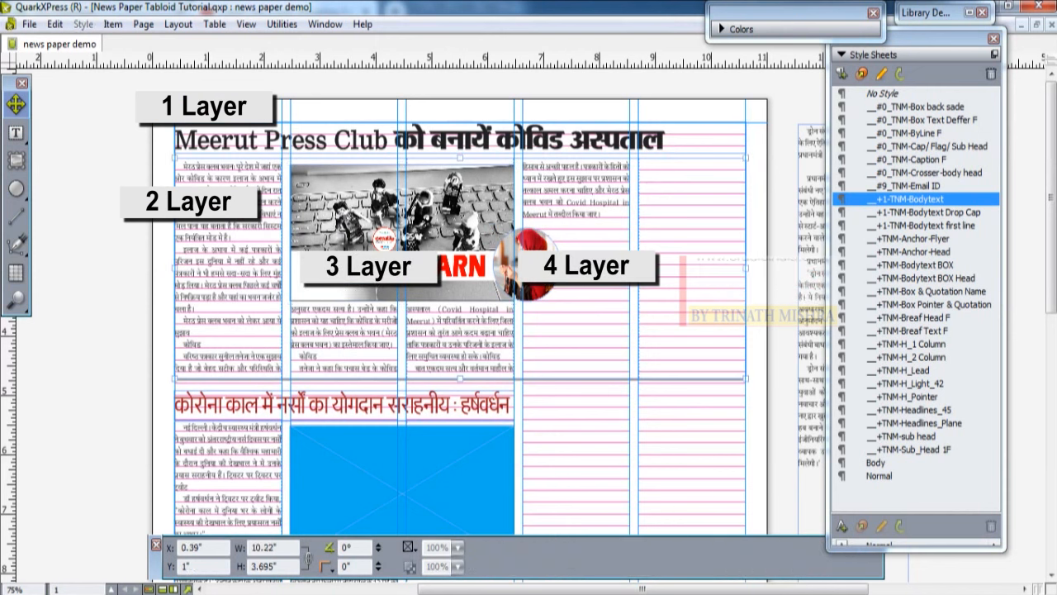
{"action": "left_click", "coordinate": [533, 264]}
{"action": "left_click", "coordinate": [438, 77]}
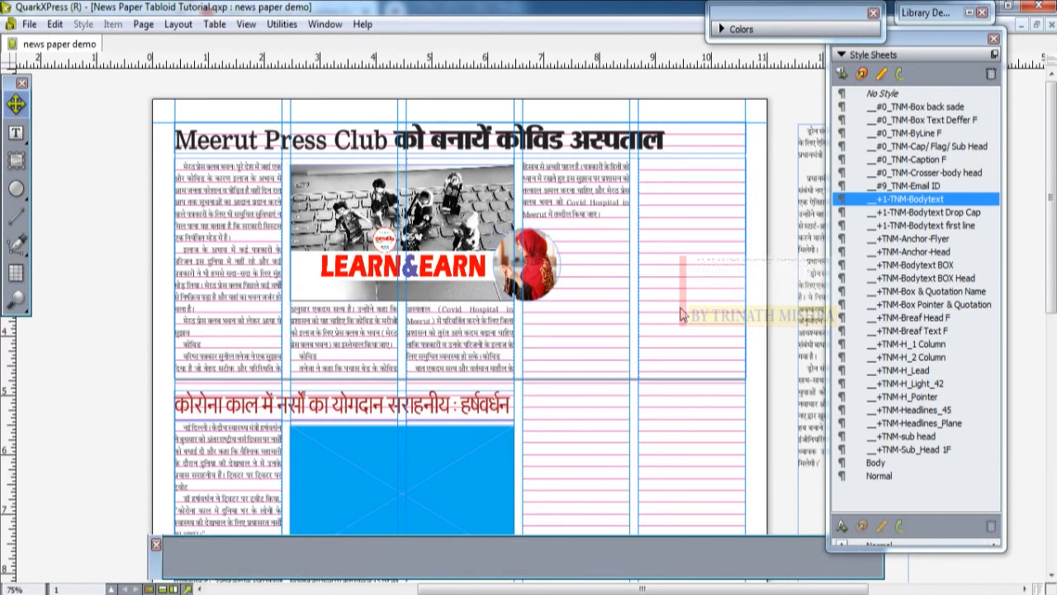
Review the three stacking layers by selecting the body text, the LEARN&EARN picture and the round picture in sequence
{"action": "left_click", "coordinate": [239, 275]}
{"action": "left_click", "coordinate": [373, 266]}
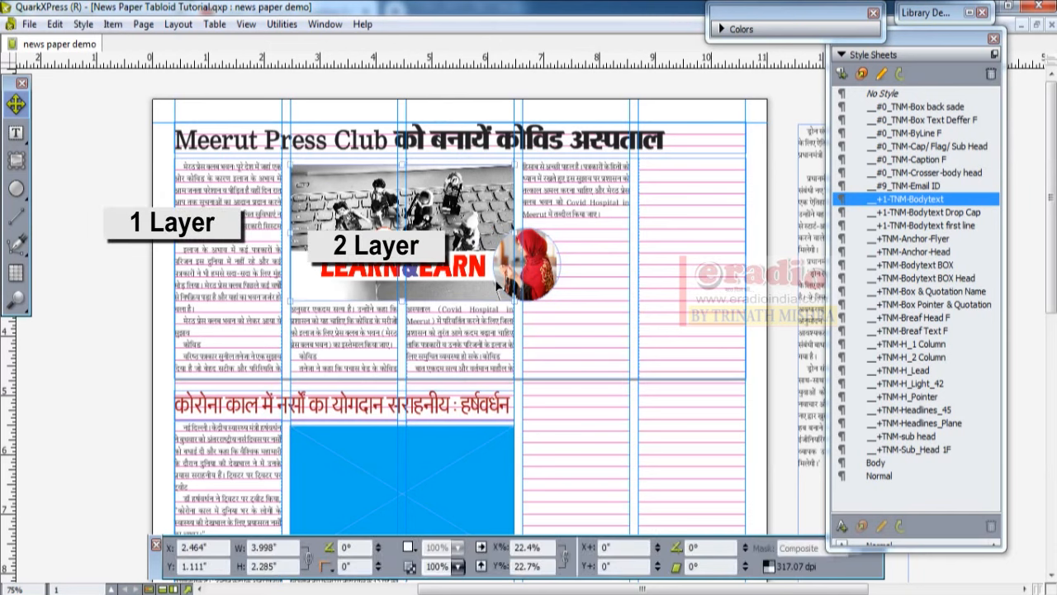
{"action": "left_click", "coordinate": [520, 285]}
{"action": "scroll", "coordinate": [520, 285], "scroll_direction": "up", "scroll_amount": 2}
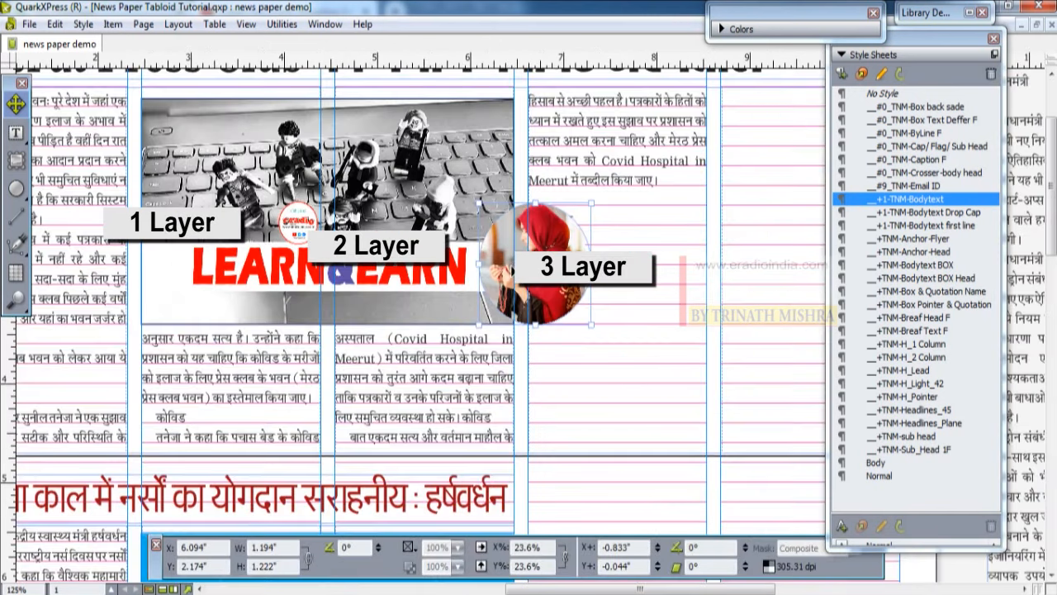
{"action": "left_click", "coordinate": [240, 372]}
{"action": "left_click", "coordinate": [476, 277]}
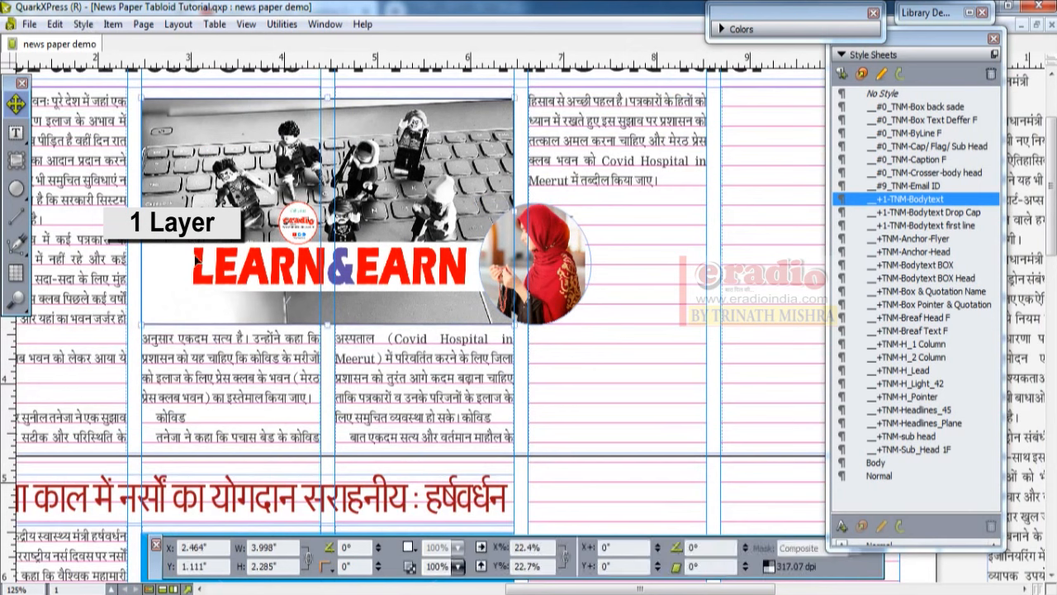
{"action": "left_click", "coordinate": [537, 264]}
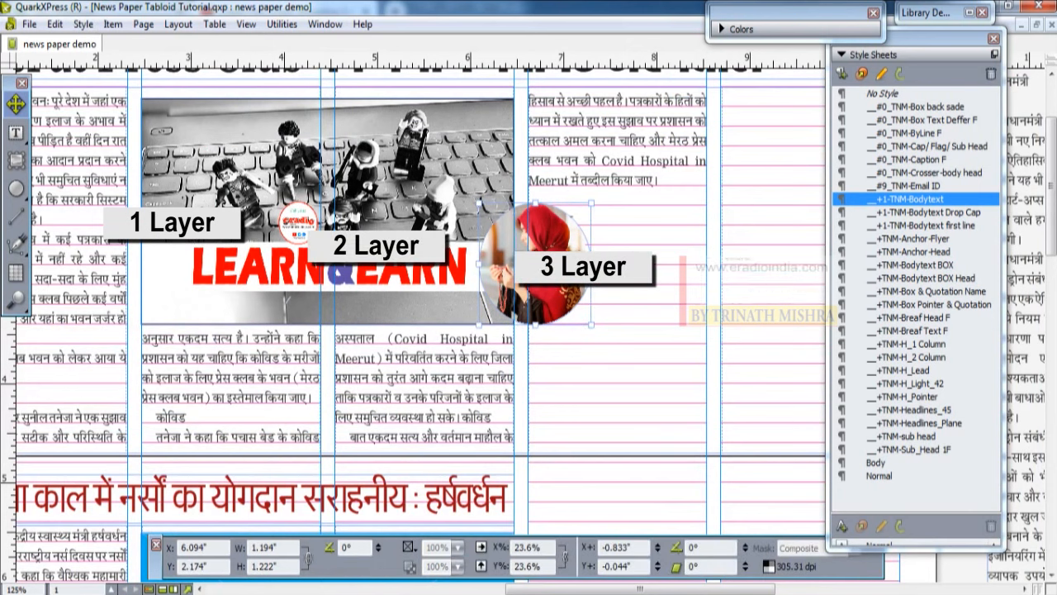
Enlarge the round picture box to about 2.194" by 2.064" and scale its picture up to about 39.3%
{"action": "left_click_drag", "start_coordinate": [590, 322], "coordinate": [684, 408]}
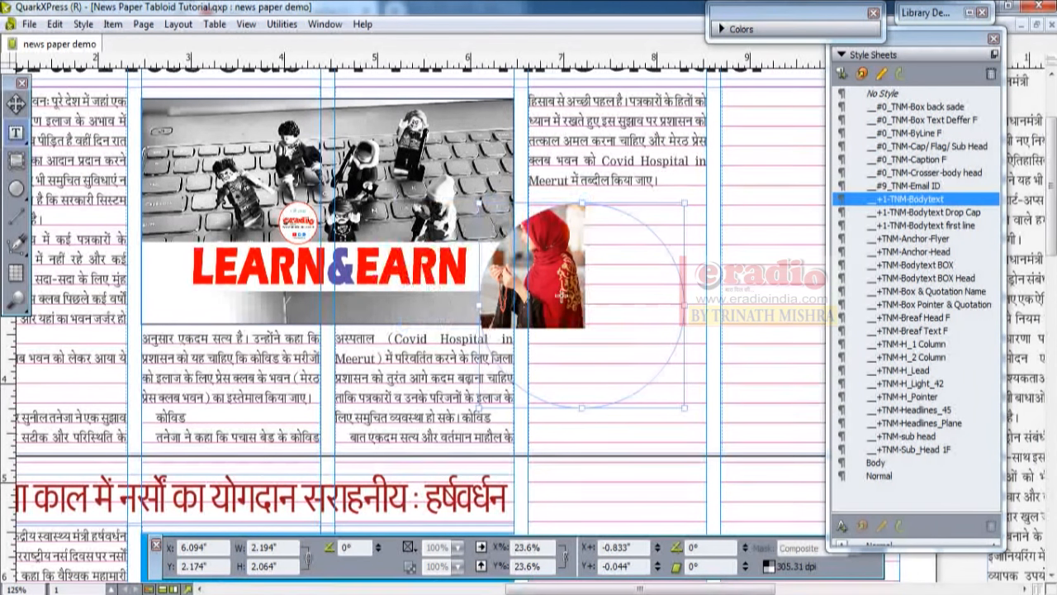
{"action": "left_click", "coordinate": [570, 290]}
{"action": "left_click_drag", "start_coordinate": [586, 330], "coordinate": [698, 418]}
{"action": "mouse_move", "coordinate": [611, 348]}
{"action": "left_mouse_down"}
{"action": "mouse_move", "coordinate": [575, 344]}
{"action": "mouse_move", "coordinate": [606, 340]}
{"action": "left_mouse_up"}
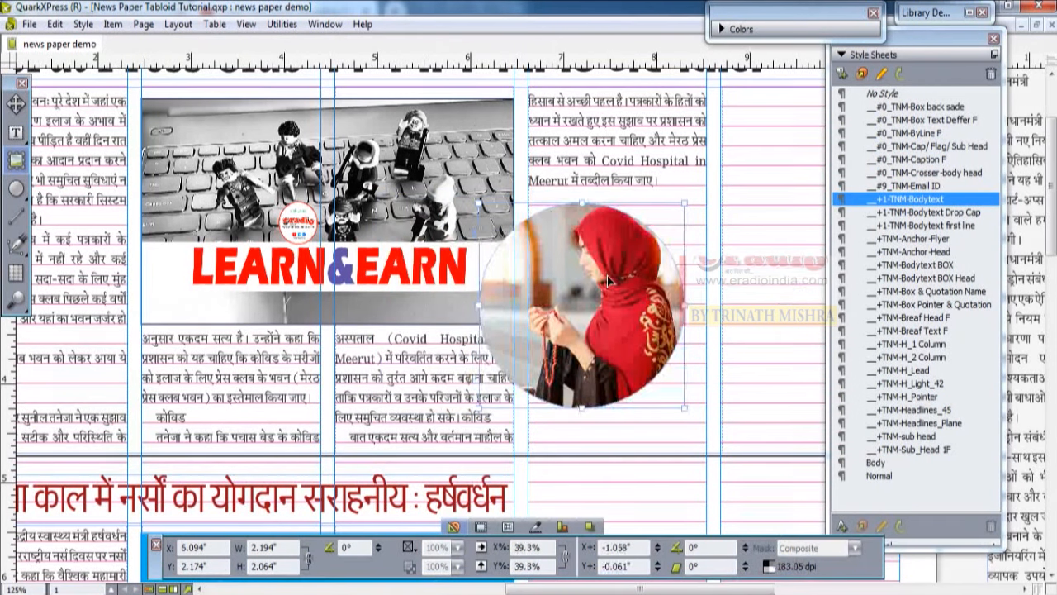
Scale the round picture proportionally to its box, and stretch it to fill the whole box
{"action": "key", "text": "ctrl+alt+shift+f"}
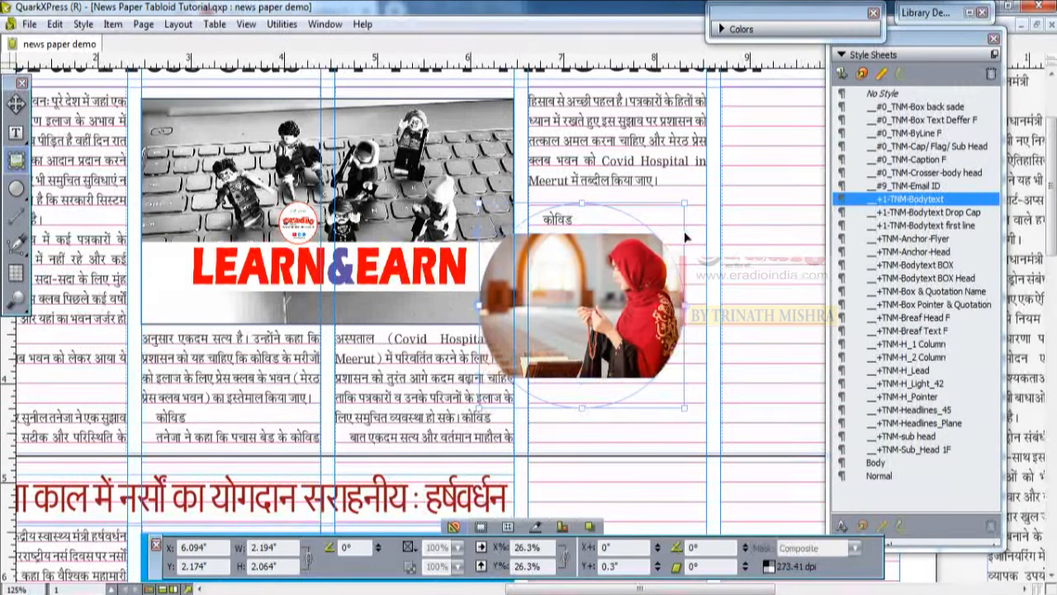
{"action": "key", "text": "ctrl+shift+f"}
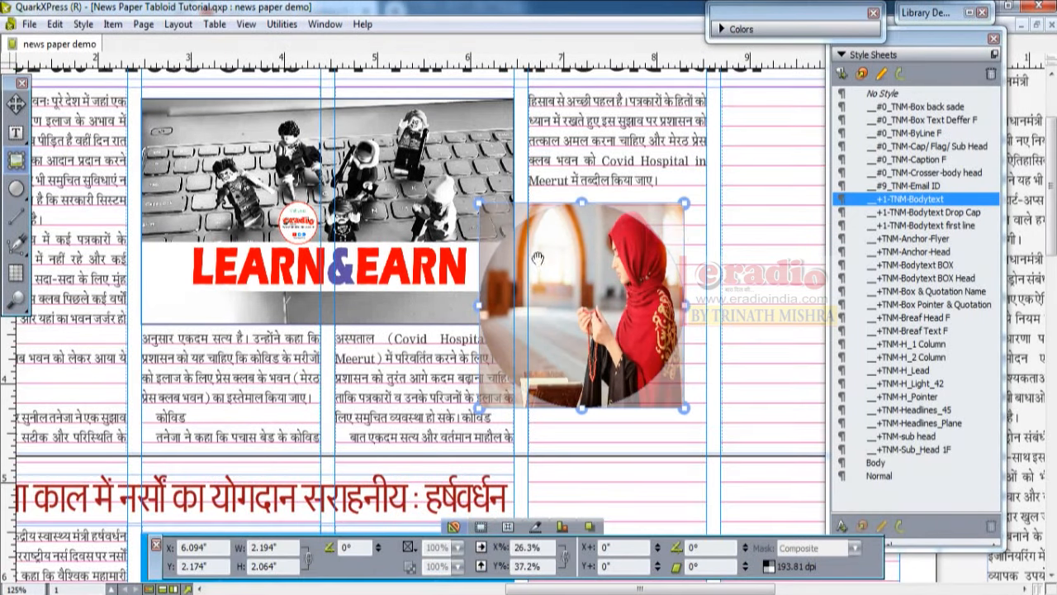
{"action": "left_click", "coordinate": [696, 284]}
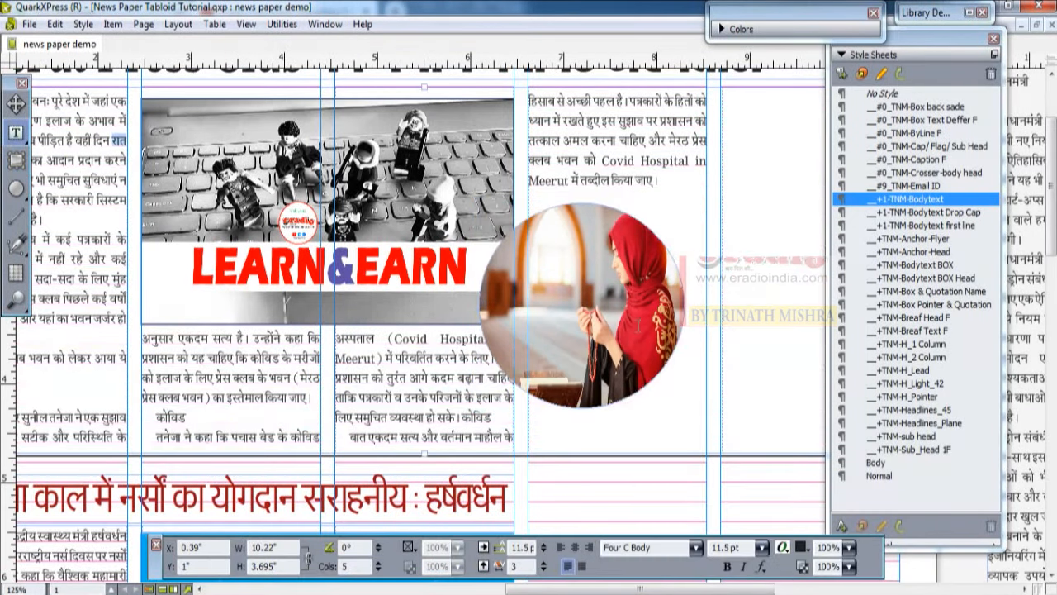
{"action": "left_click", "coordinate": [535, 285]}
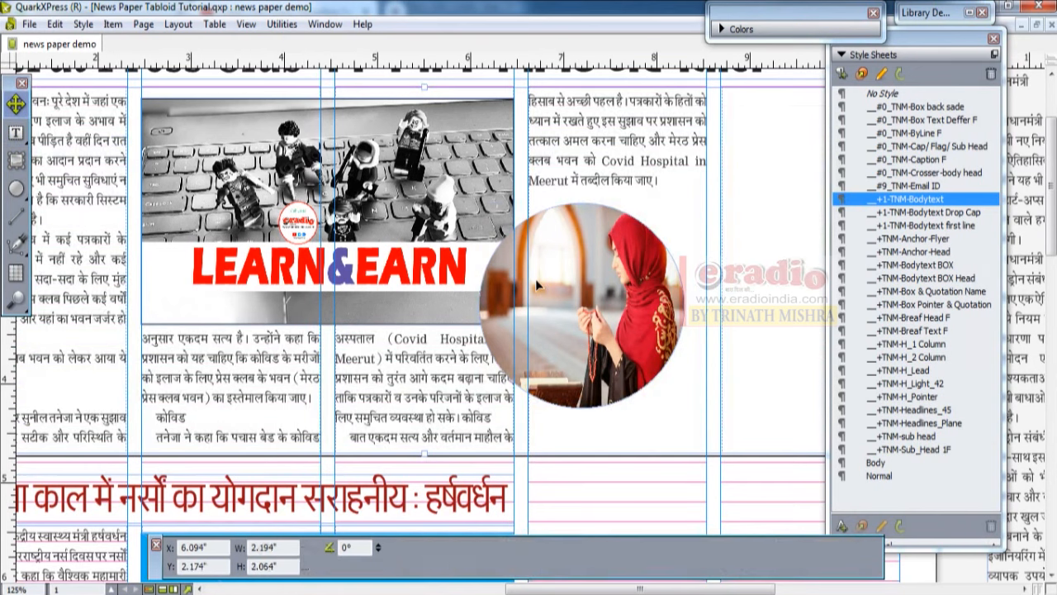
{"action": "key", "text": "v"}
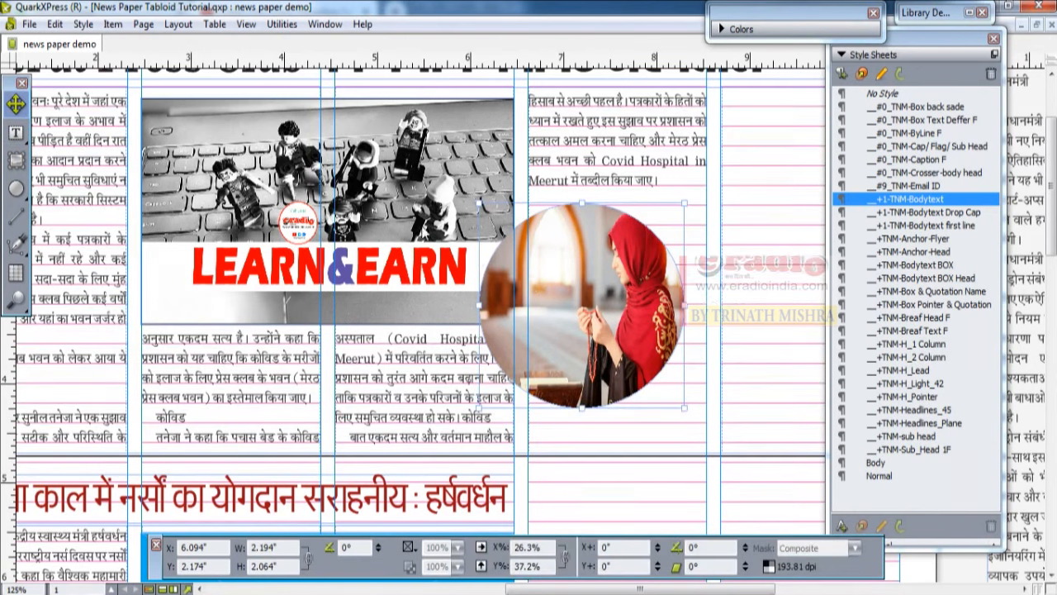
Send the round picture backward behind the LEARN&EARN picture and the body text
{"action": "left_click", "coordinate": [453, 277]}
{"action": "right_click", "coordinate": [593, 314]}
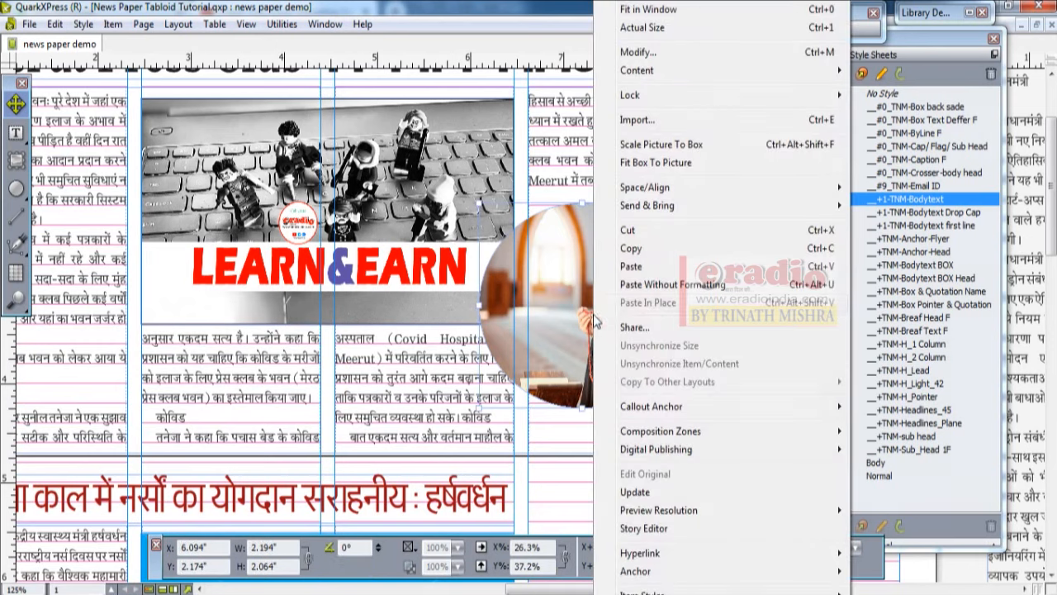
{"action": "left_click", "coordinate": [501, 278]}
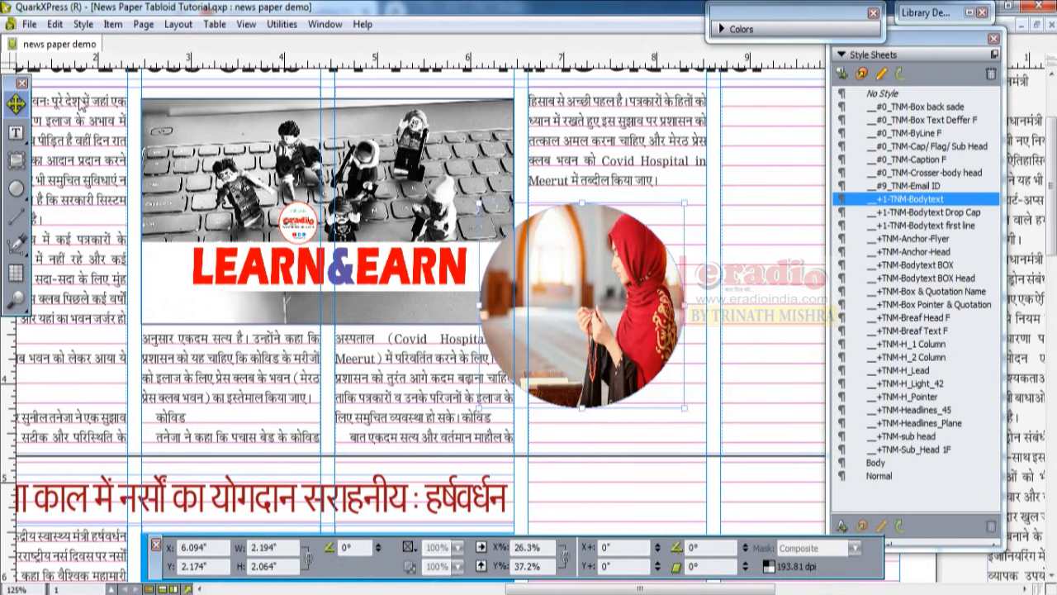
{"action": "left_click", "coordinate": [113, 24]}
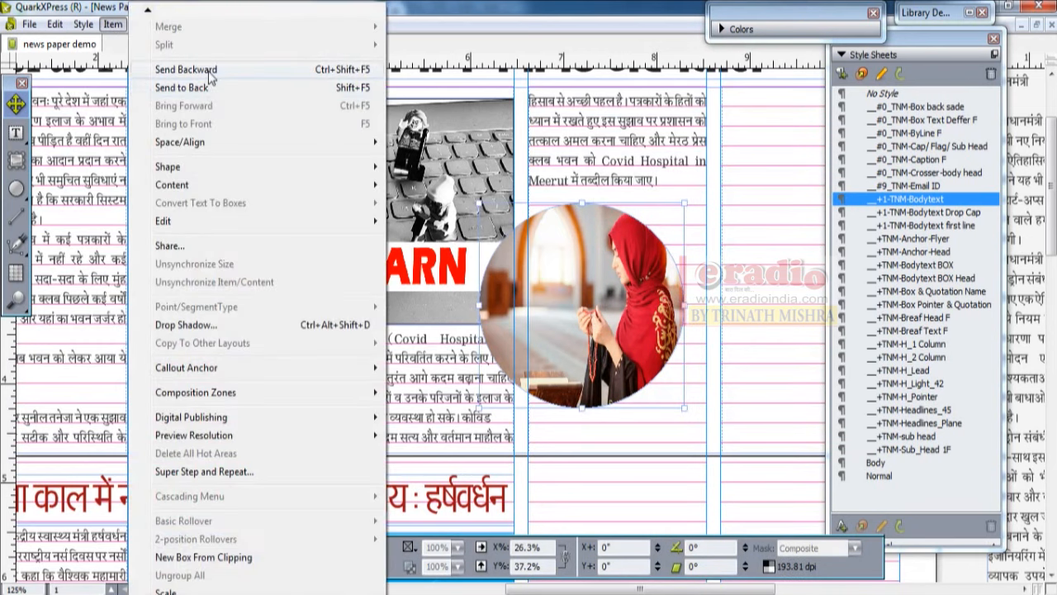
{"action": "left_click", "coordinate": [245, 73]}
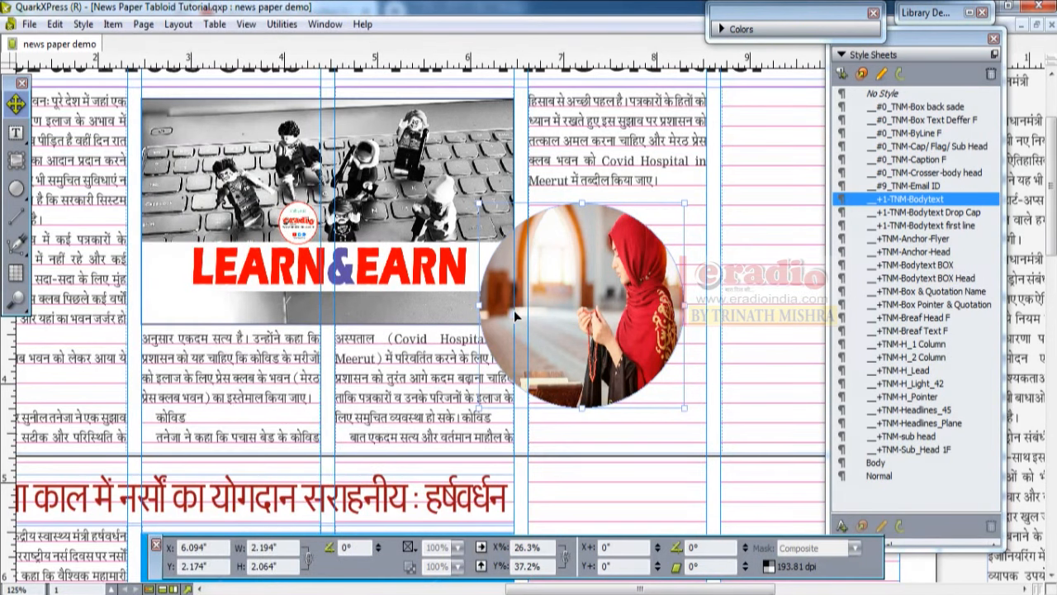
{"action": "scroll", "coordinate": [514, 310], "scroll_direction": "down", "scroll_amount": 1}
{"action": "left_click", "coordinate": [114, 24]}
{"action": "mouse_move", "coordinate": [83, 25]}
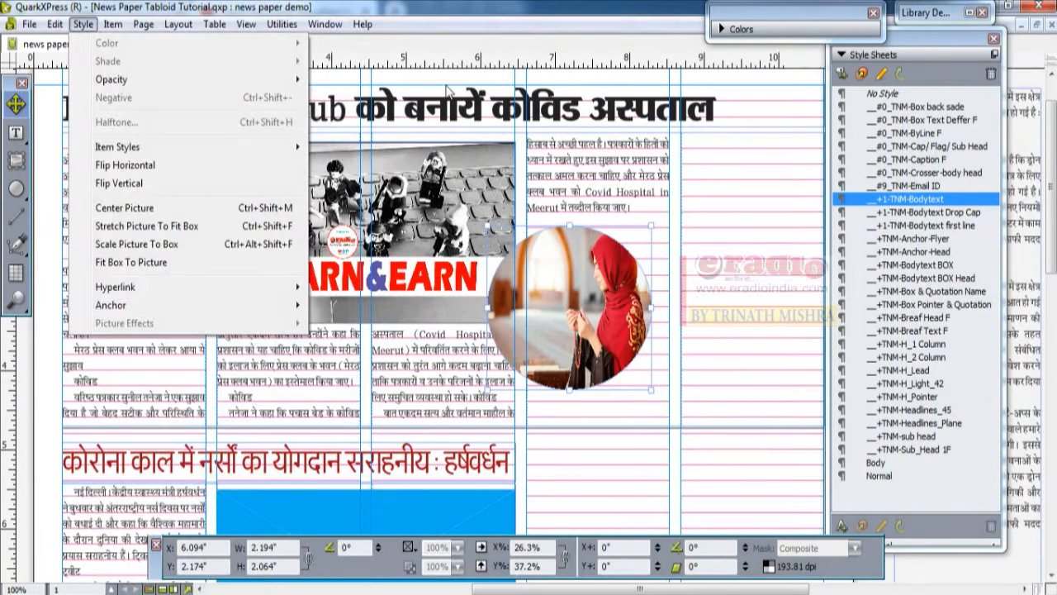
{"action": "left_click", "coordinate": [402, 89]}
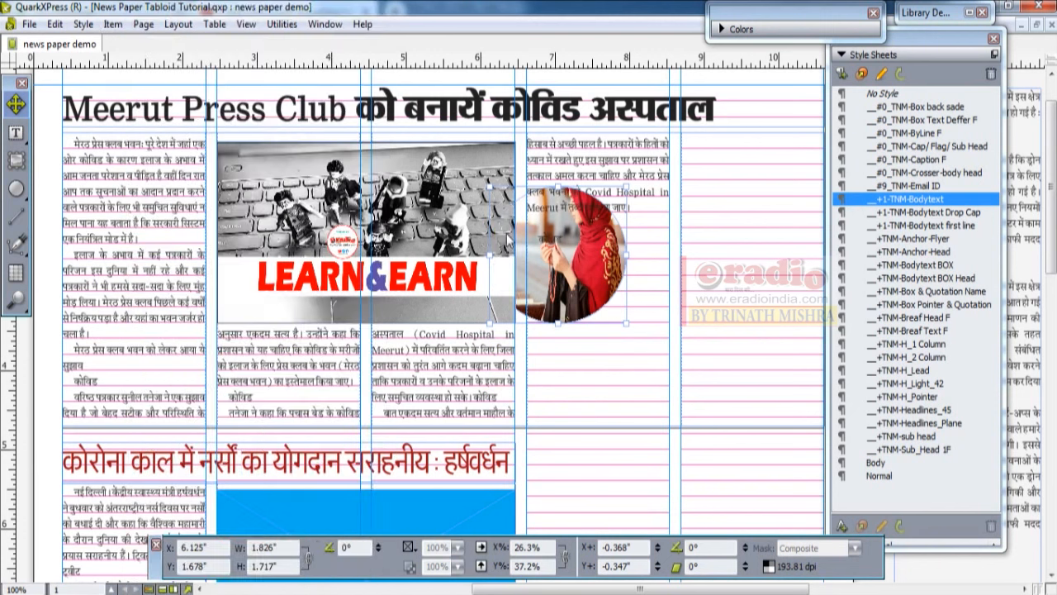
Send the LEARN&EARN picture backward so it lies behind the body text box
{"action": "left_click", "coordinate": [566, 293]}
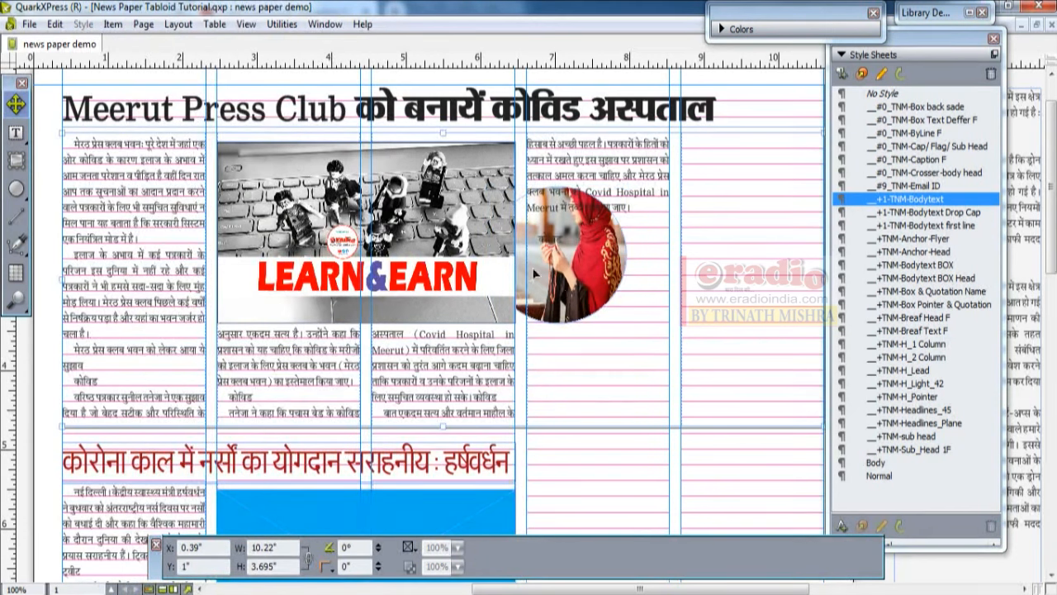
{"action": "left_click", "coordinate": [417, 179]}
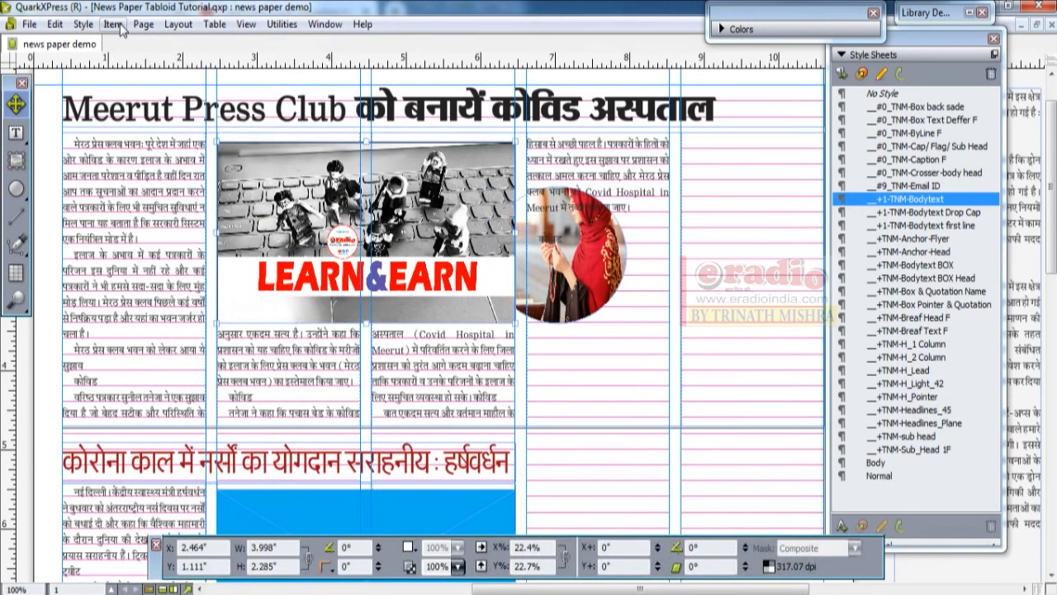
{"action": "left_click", "coordinate": [114, 25]}
{"action": "left_click", "coordinate": [187, 71]}
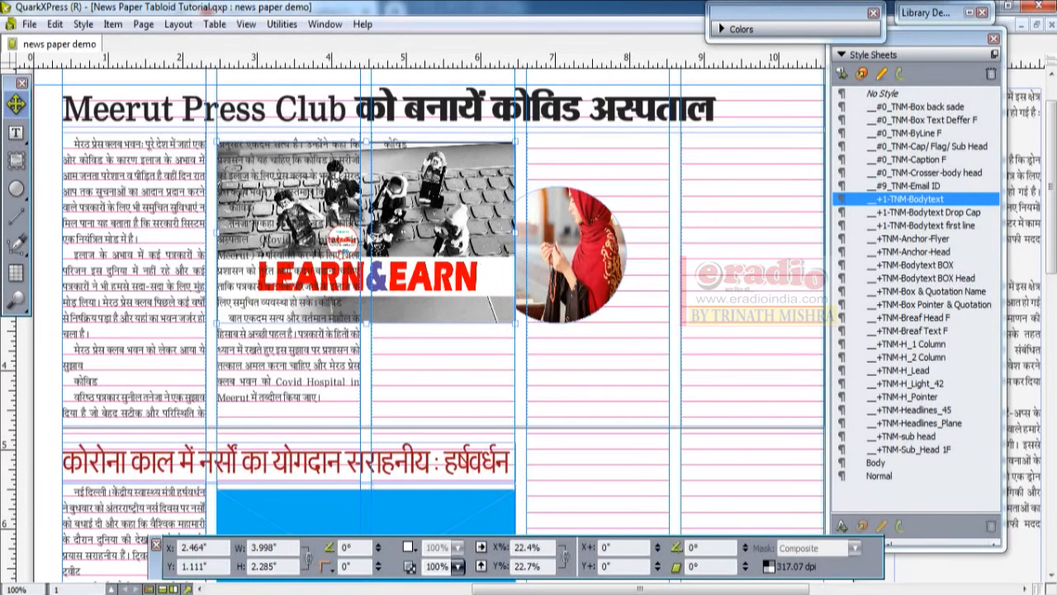
{"action": "left_click", "coordinate": [280, 76]}
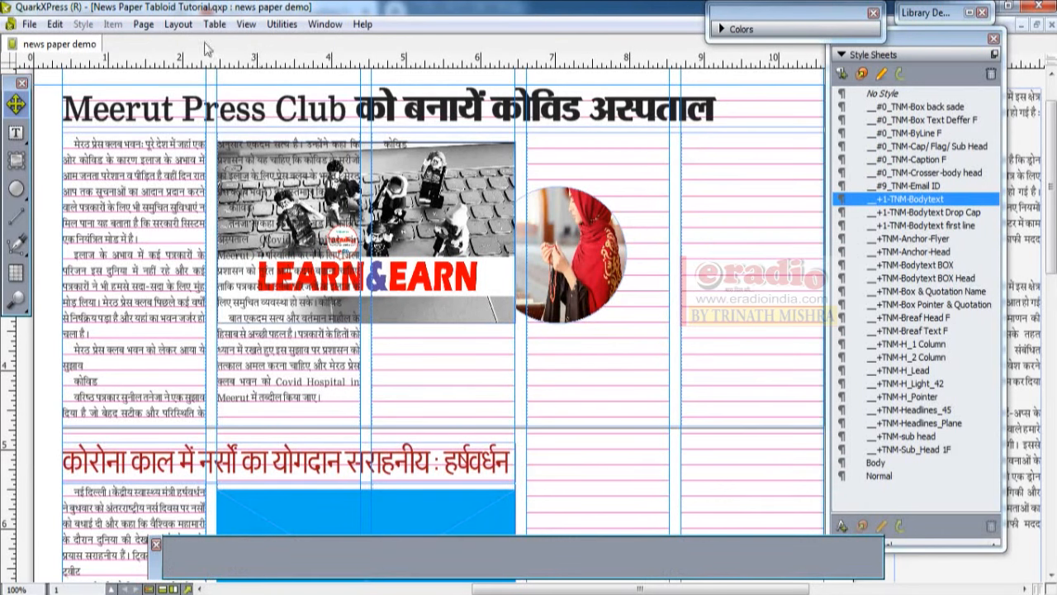
Send the body text box to the back, behind both pictures
{"action": "left_click", "coordinate": [145, 178]}
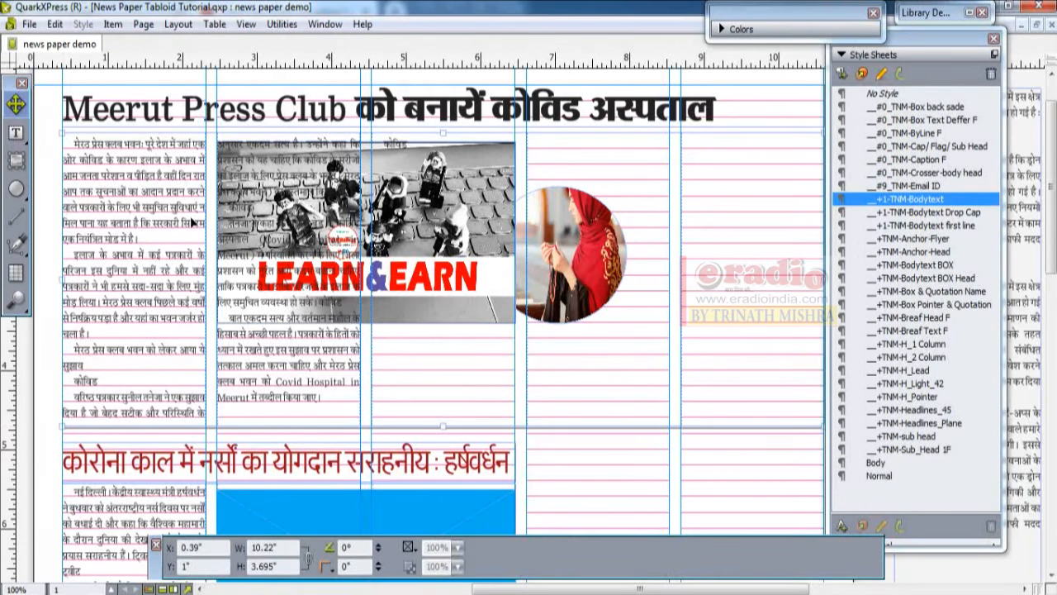
{"action": "left_click", "coordinate": [114, 25]}
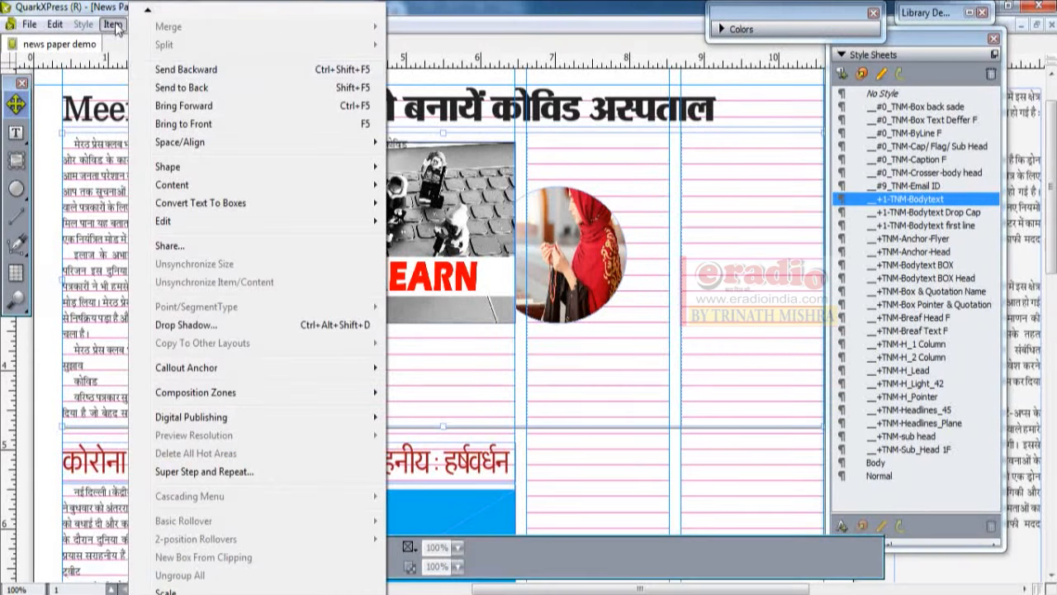
{"action": "left_click", "coordinate": [213, 88]}
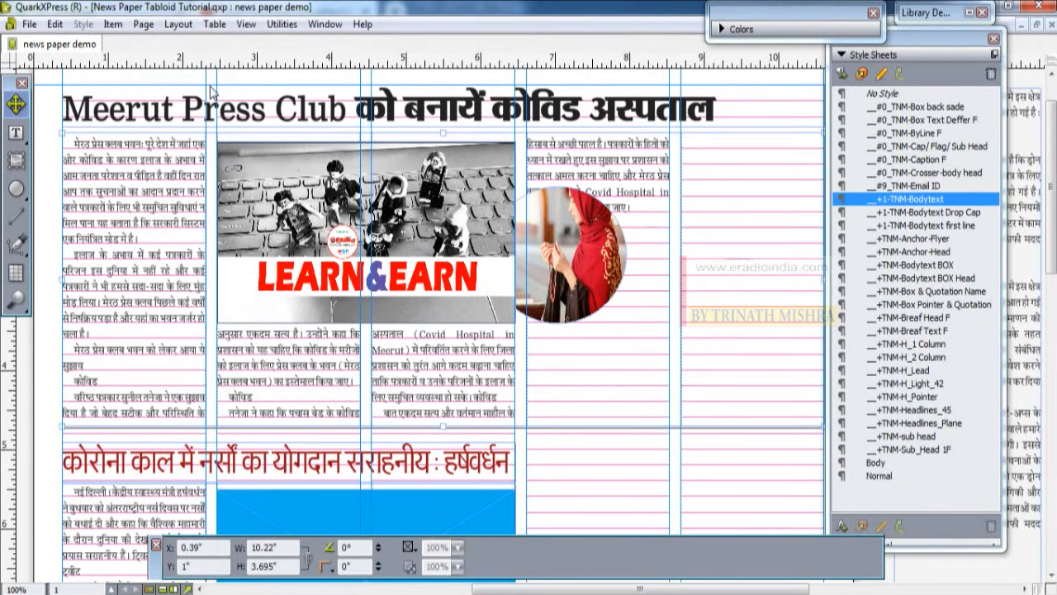
Bring the round picture forward in front of the LEARN&EARN picture, and send it backward again by one level
{"action": "left_click", "coordinate": [602, 273]}
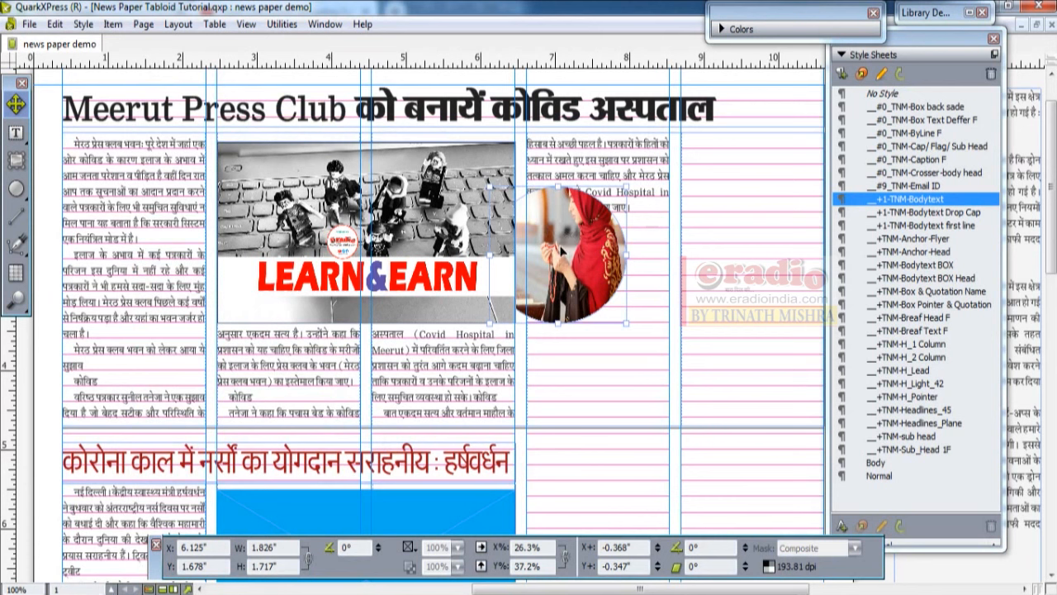
{"action": "left_click", "coordinate": [113, 25]}
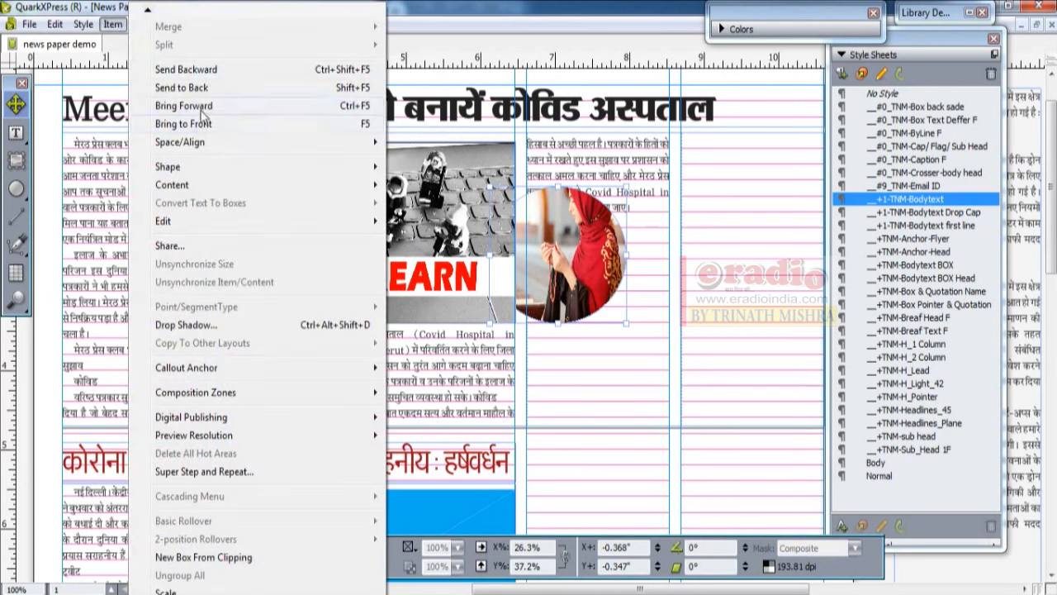
{"action": "left_click", "coordinate": [227, 108]}
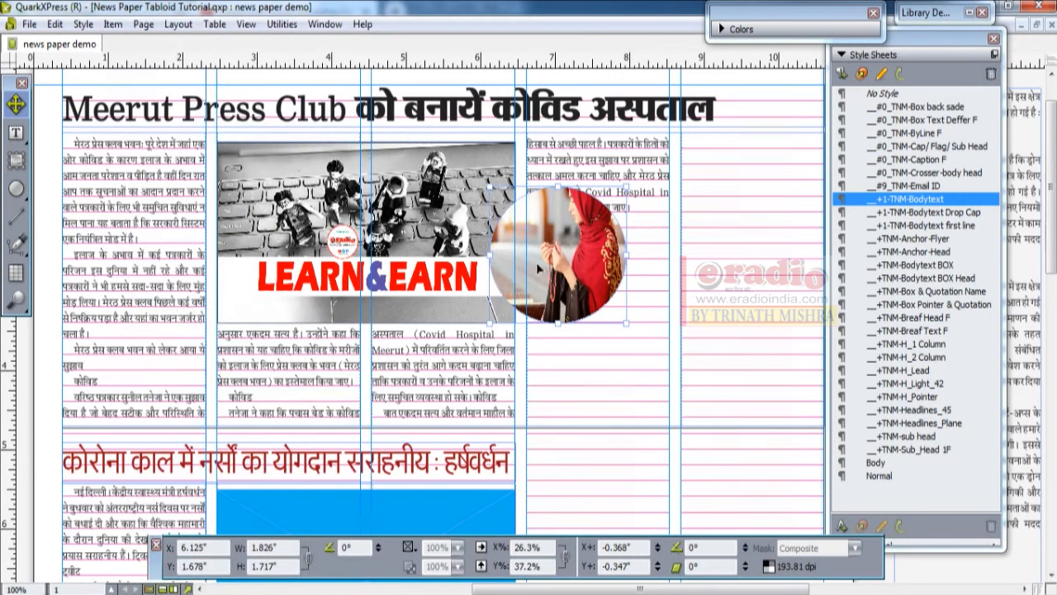
{"action": "left_click", "coordinate": [113, 24]}
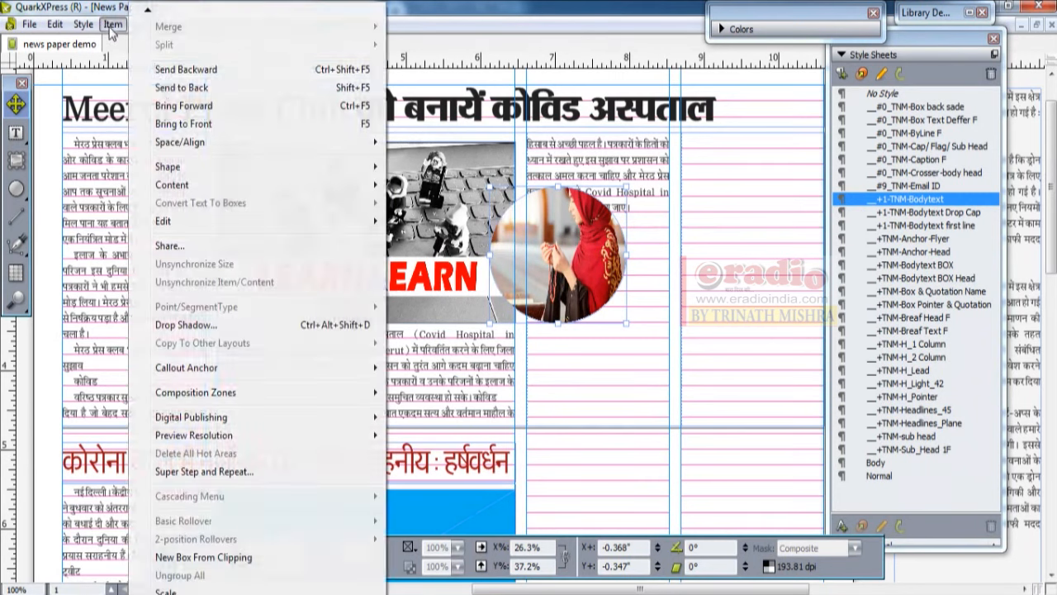
{"action": "left_click", "coordinate": [207, 72]}
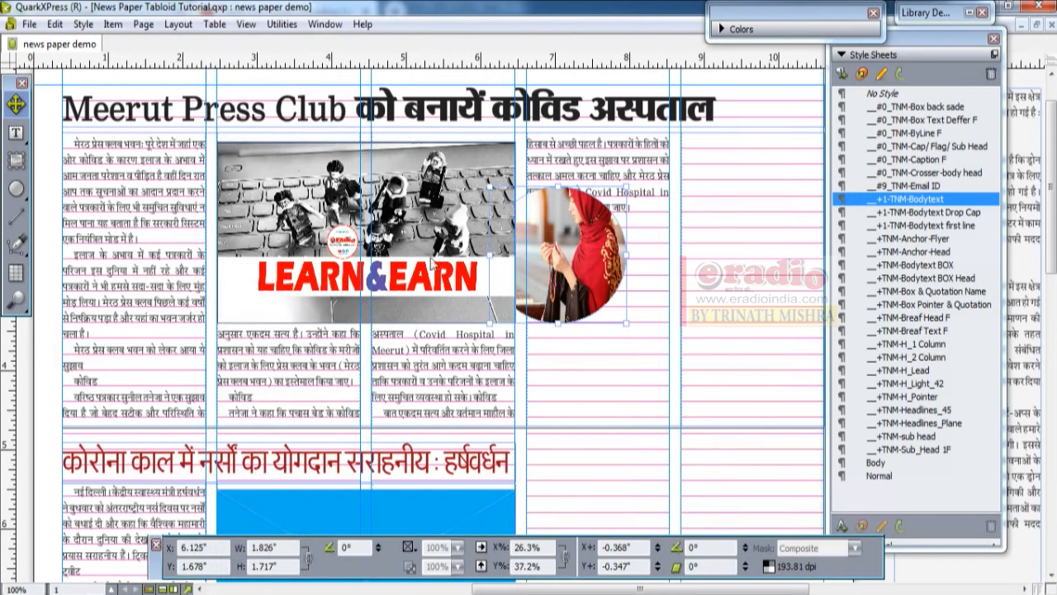
Examine the Space/Align commands offered for the round picture
{"action": "left_click", "coordinate": [114, 25]}
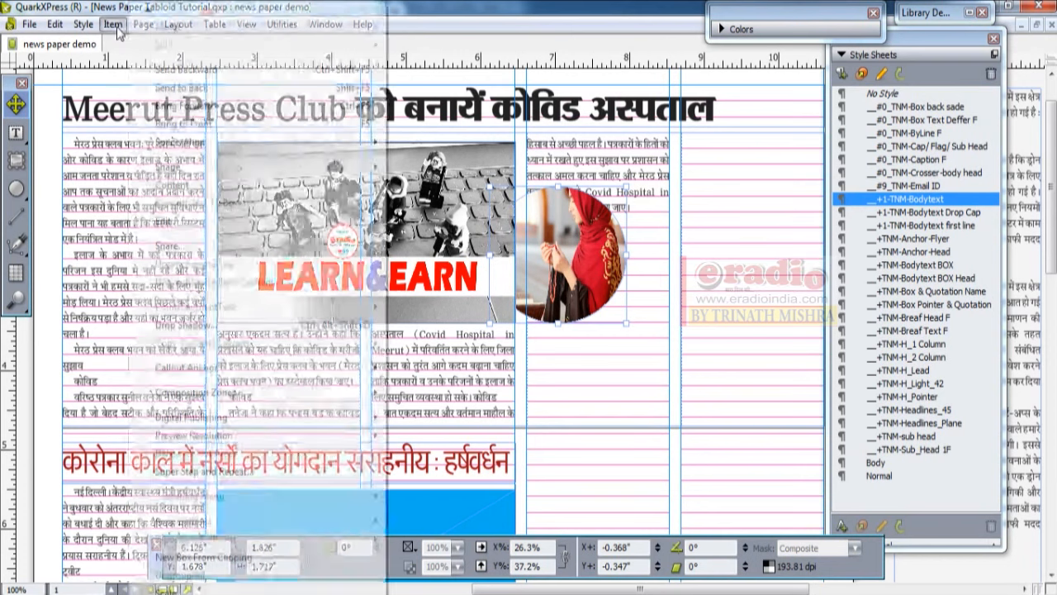
{"action": "mouse_move", "coordinate": [299, 145]}
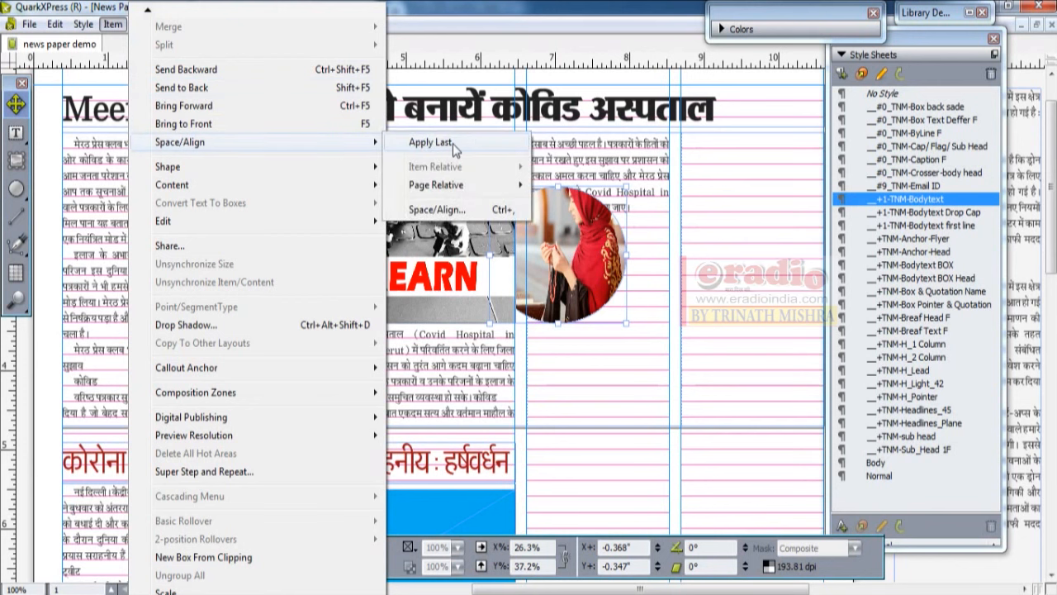
{"action": "left_click", "coordinate": [518, 258]}
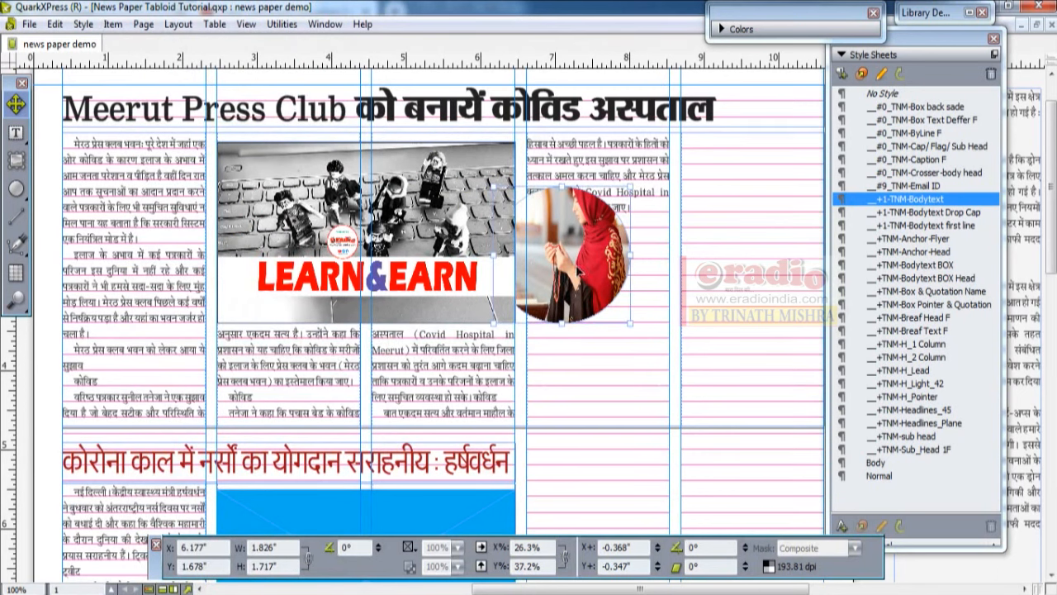
Select the round picture, the LEARN&EARN picture and the body text box, and left-align them relative to each other
{"action": "left_click", "coordinate": [463, 223], "text": "shift"}
{"action": "left_click", "coordinate": [505, 116]}
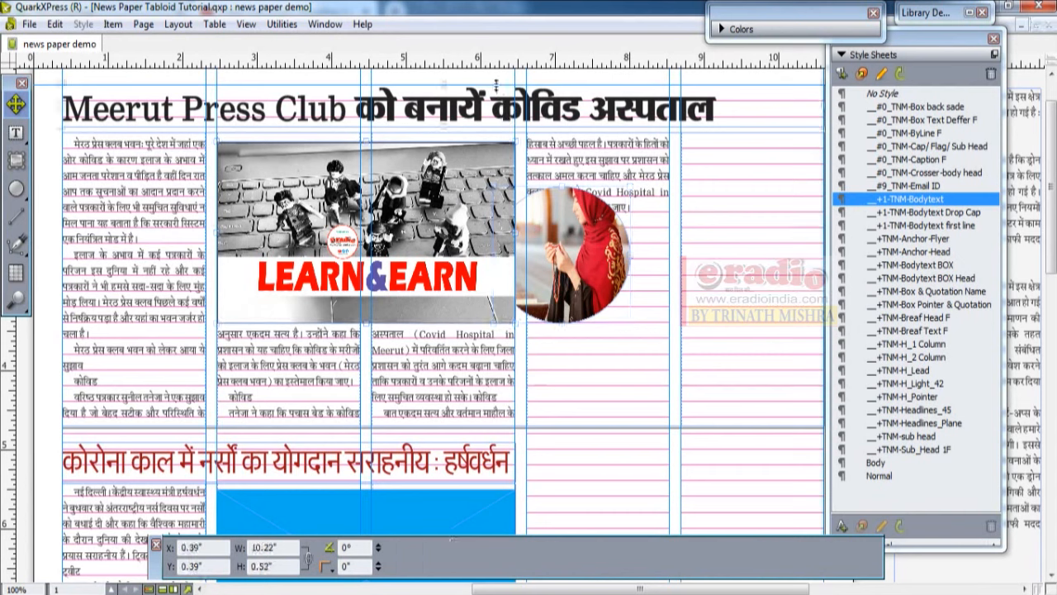
{"action": "left_click", "coordinate": [512, 239]}
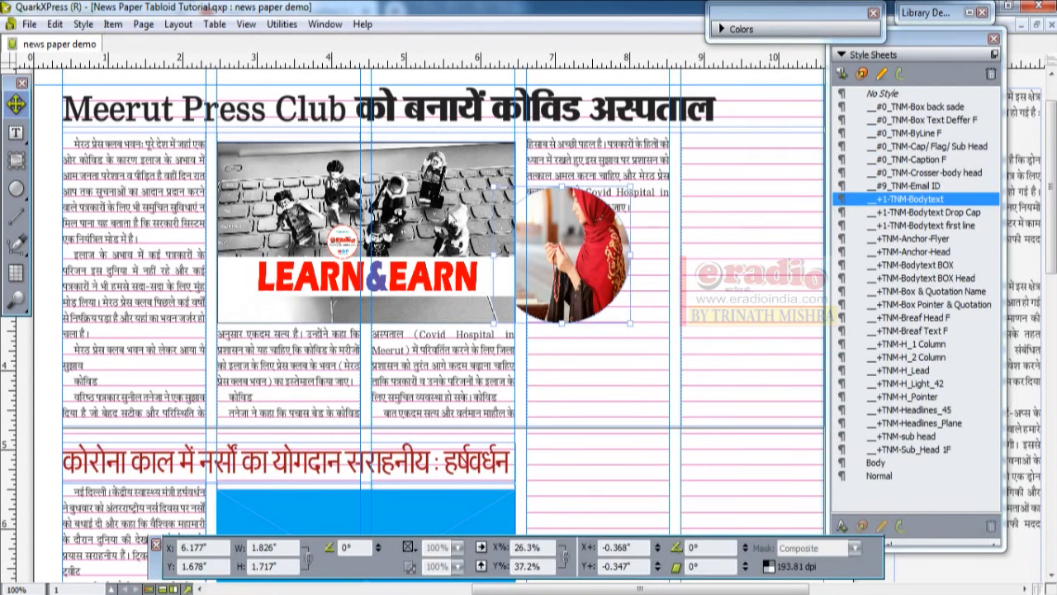
{"action": "left_click", "coordinate": [446, 211], "text": "shift"}
{"action": "left_click", "coordinate": [180, 174], "text": "shift"}
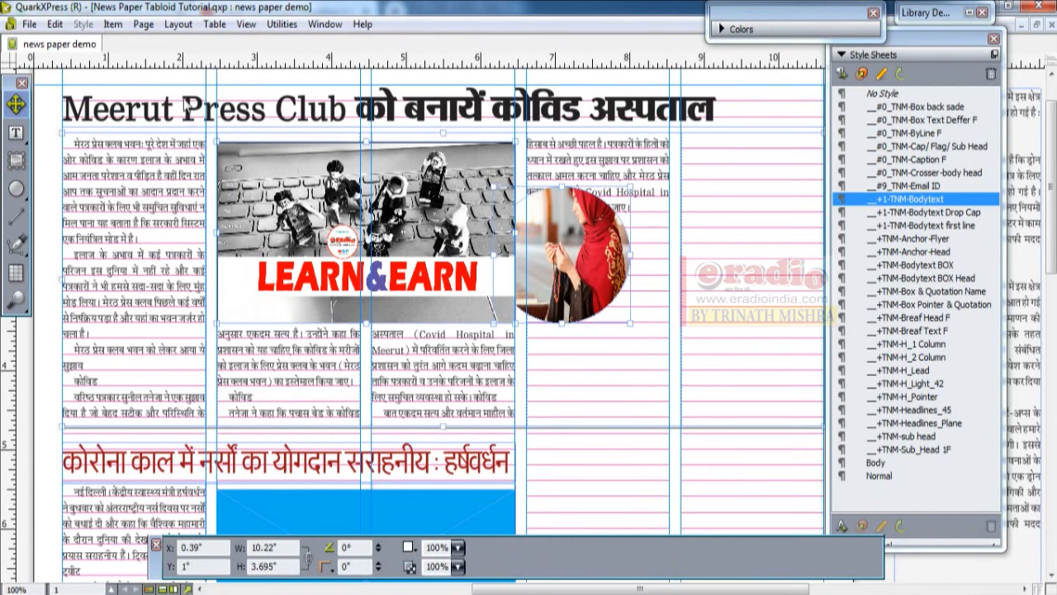
{"action": "left_click", "coordinate": [113, 26]}
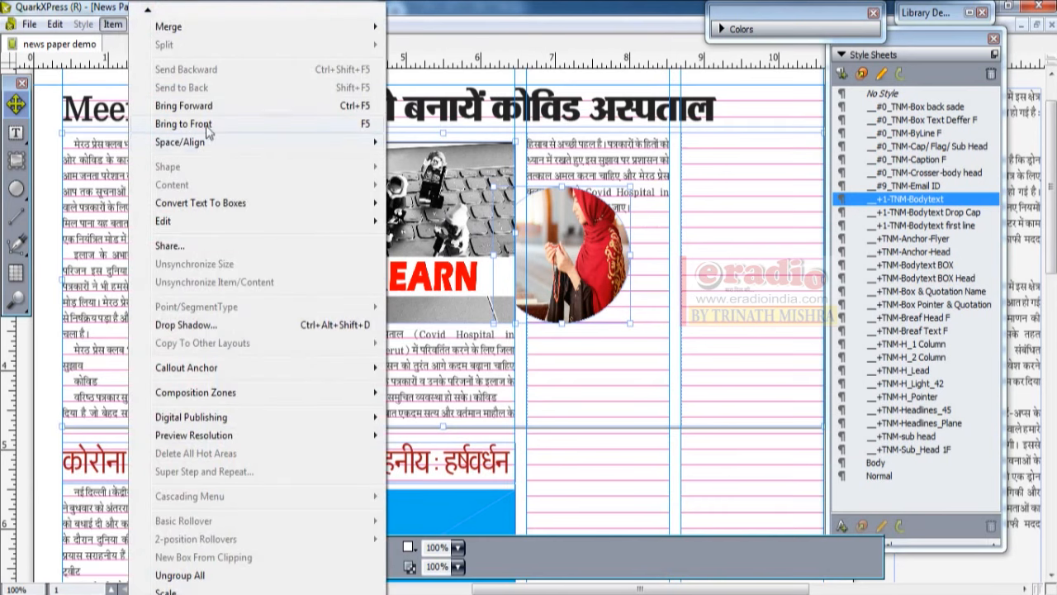
{"action": "mouse_move", "coordinate": [198, 145]}
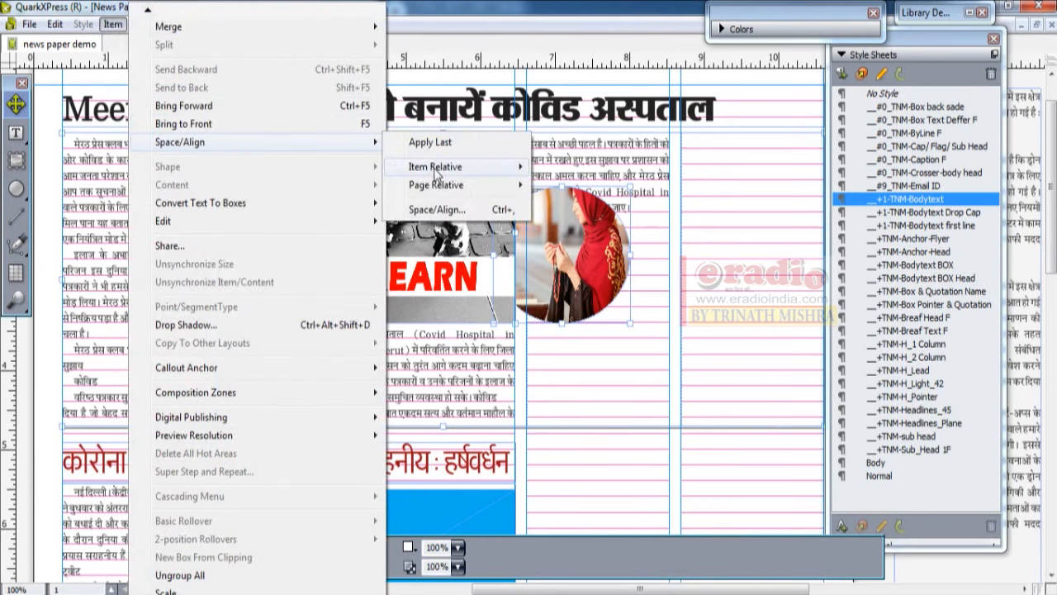
{"action": "mouse_move", "coordinate": [435, 169]}
{"action": "left_click", "coordinate": [568, 167]}
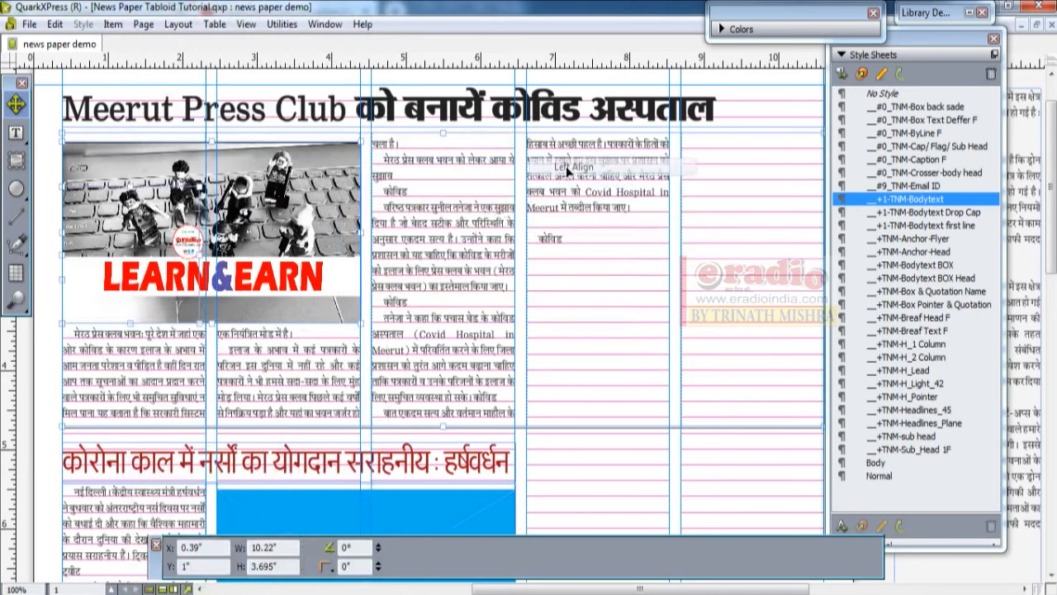
Move the round picture directly below the LEARN&EARN picture, placing them at about Y 3.49" and 1.16" respectively
{"action": "left_click_drag", "start_coordinate": [270, 247], "coordinate": [403, 246]}
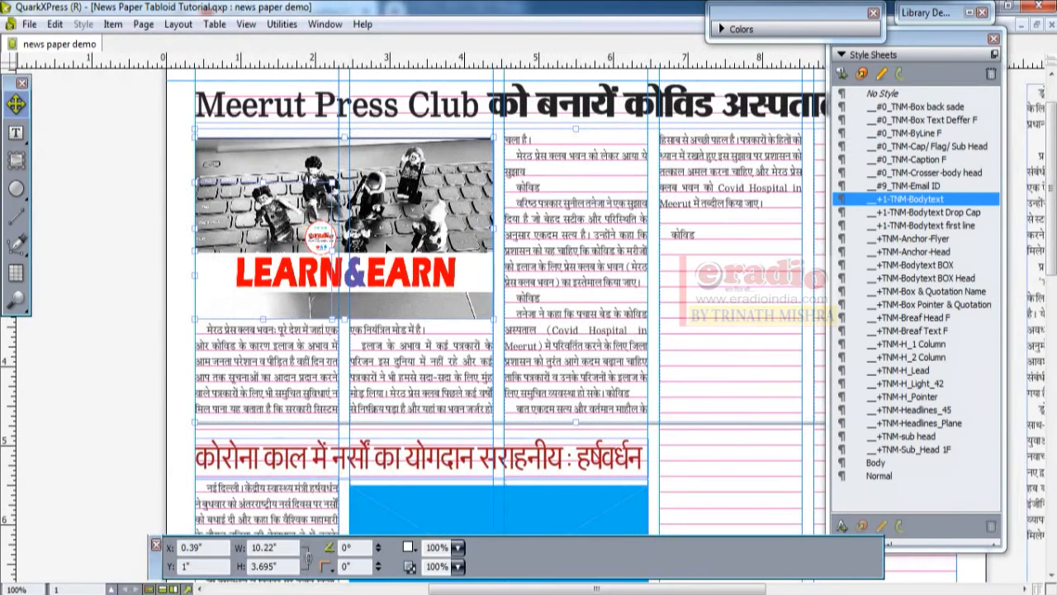
{"action": "left_click", "coordinate": [124, 246]}
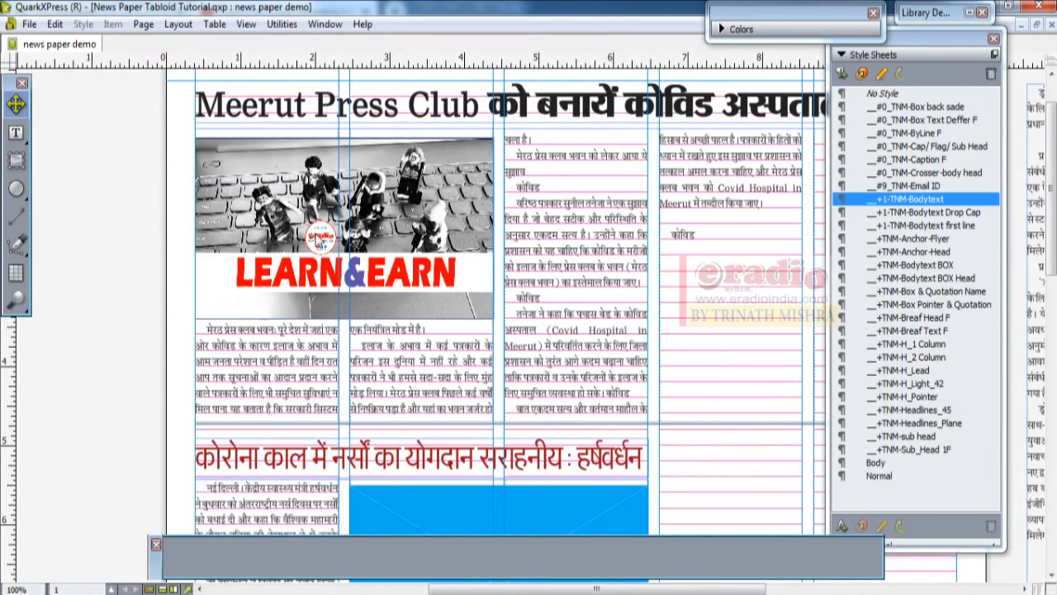
{"action": "mouse_move", "coordinate": [319, 238]}
{"action": "left_mouse_down"}
{"action": "mouse_move", "coordinate": [348, 238]}
{"action": "mouse_move", "coordinate": [319, 235]}
{"action": "left_mouse_up"}
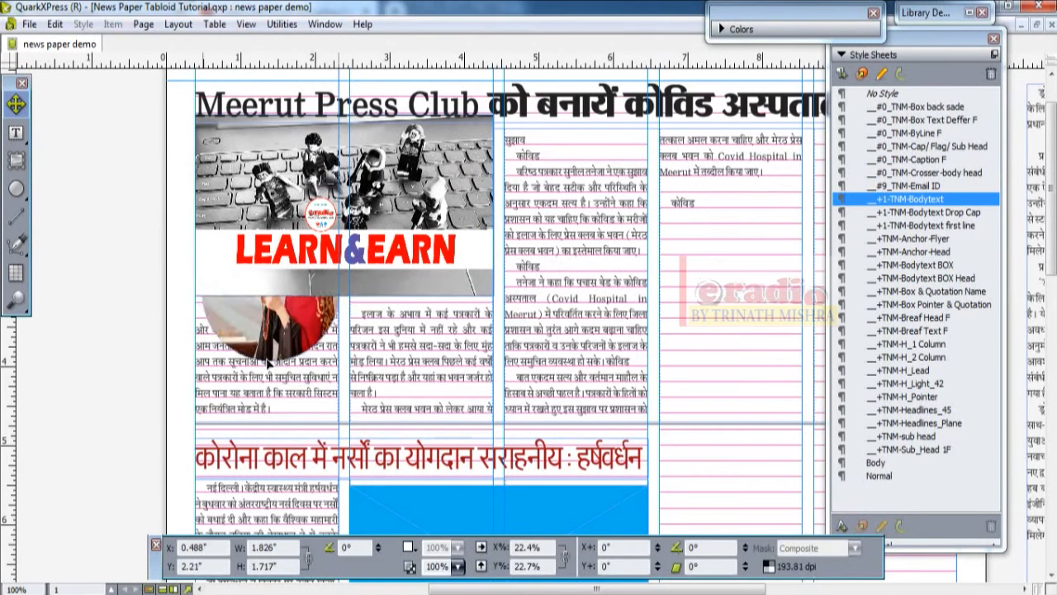
{"action": "left_click_drag", "start_coordinate": [269, 408], "coordinate": [261, 426]}
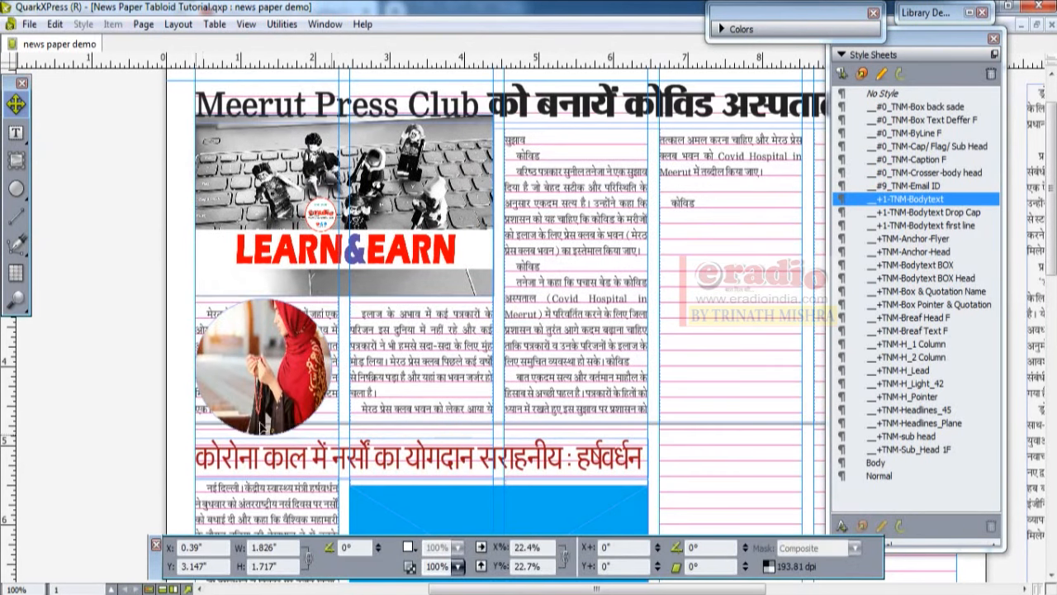
{"action": "left_click", "coordinate": [256, 264], "text": "shift"}
{"action": "left_click_drag", "start_coordinate": [260, 237], "coordinate": [260, 265]}
Add the headline box to the selection and right-align the selected boxes relative to each other
{"action": "left_click", "coordinate": [251, 113], "text": "shift"}
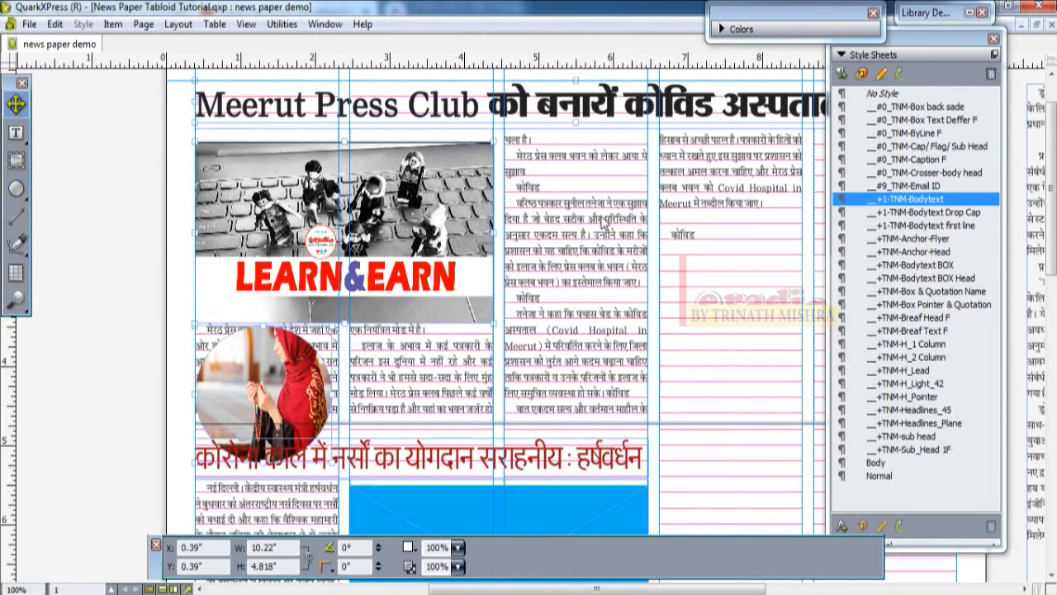
{"action": "left_click", "coordinate": [114, 25]}
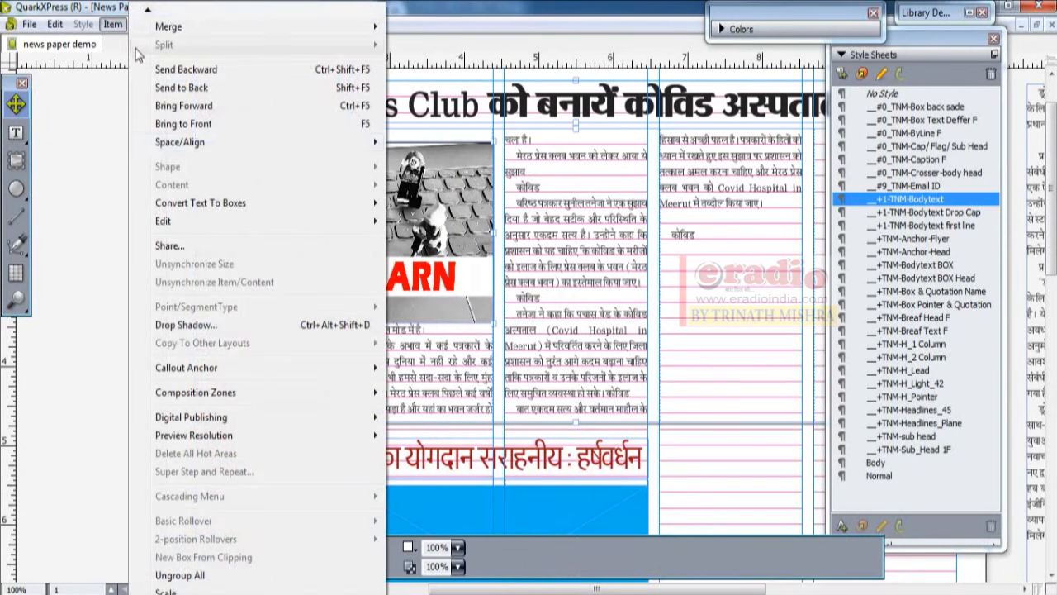
{"action": "mouse_move", "coordinate": [309, 149]}
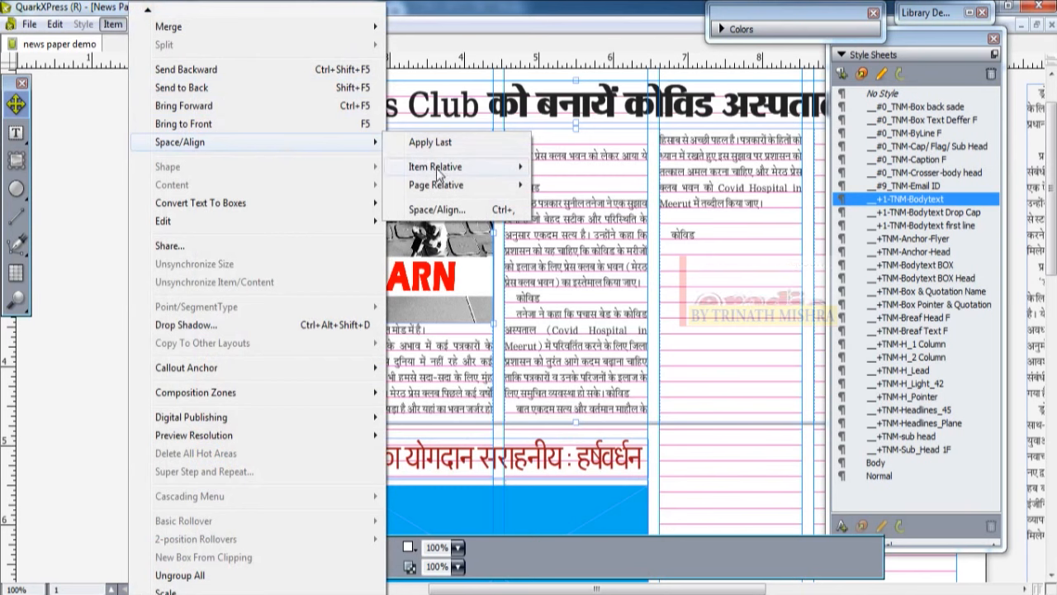
{"action": "mouse_move", "coordinate": [444, 171]}
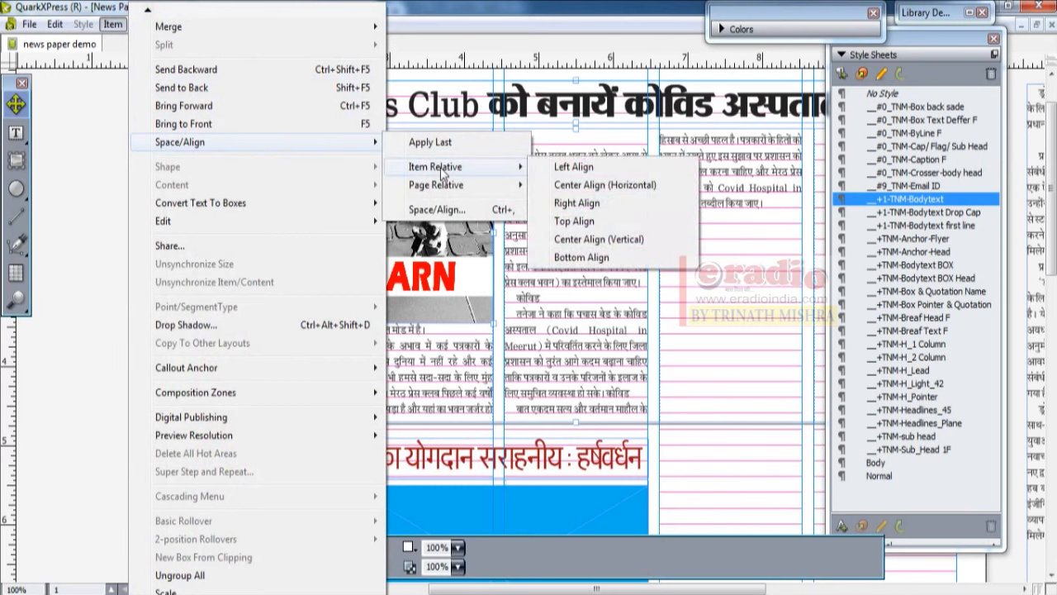
{"action": "left_click", "coordinate": [581, 204]}
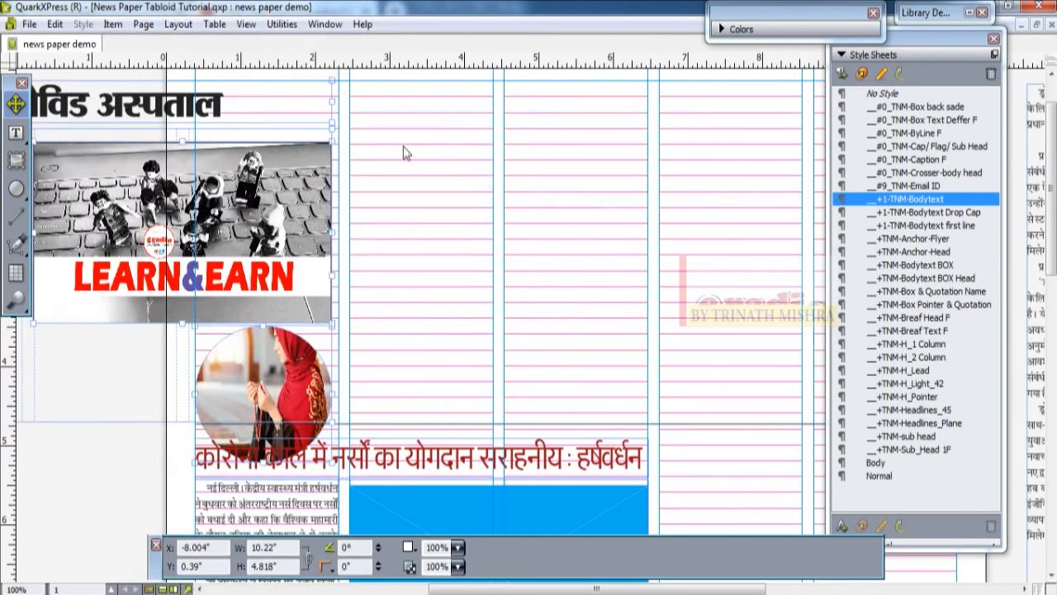
{"action": "scroll", "coordinate": [398, 103], "scroll_direction": "down", "scroll_amount": 1}
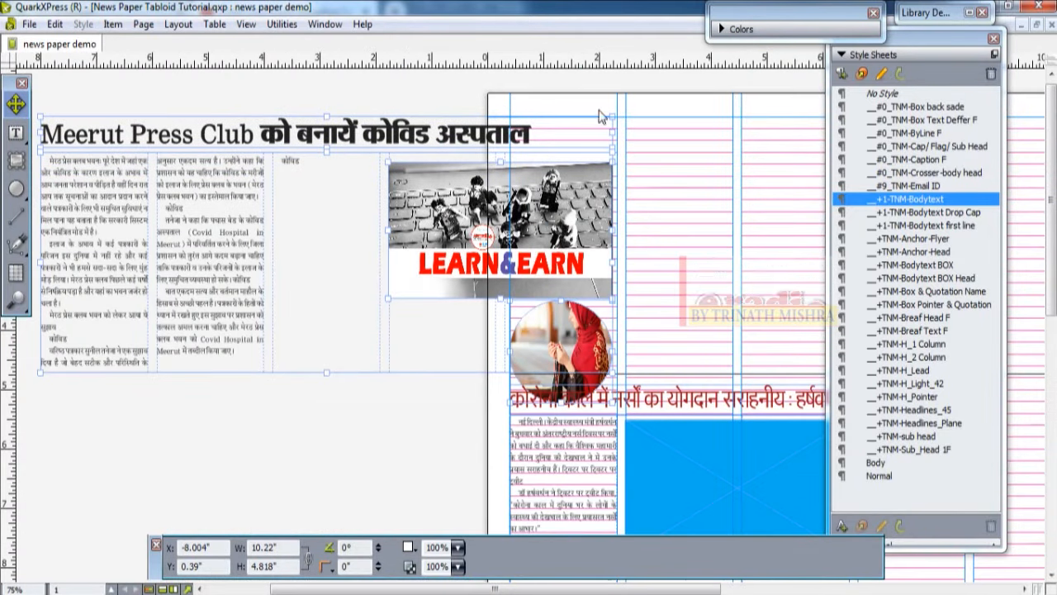
Center-align the selected boxes horizontally relative to each other, and move them together onto the page at X 0.39"
{"action": "left_click_drag", "start_coordinate": [557, 212], "coordinate": [416, 177]}
{"action": "left_click", "coordinate": [114, 26]}
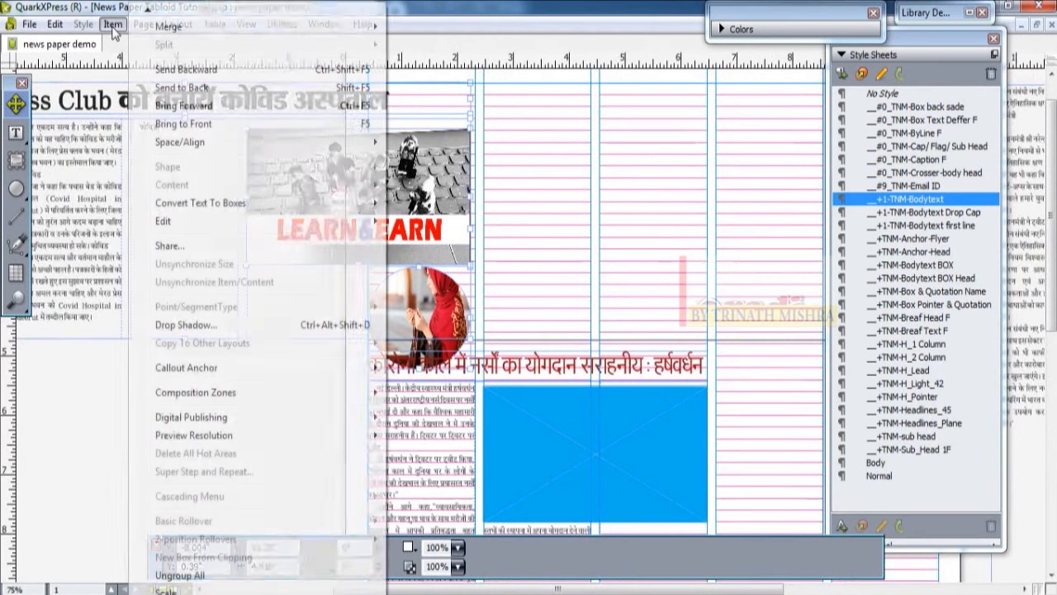
{"action": "mouse_move", "coordinate": [198, 145]}
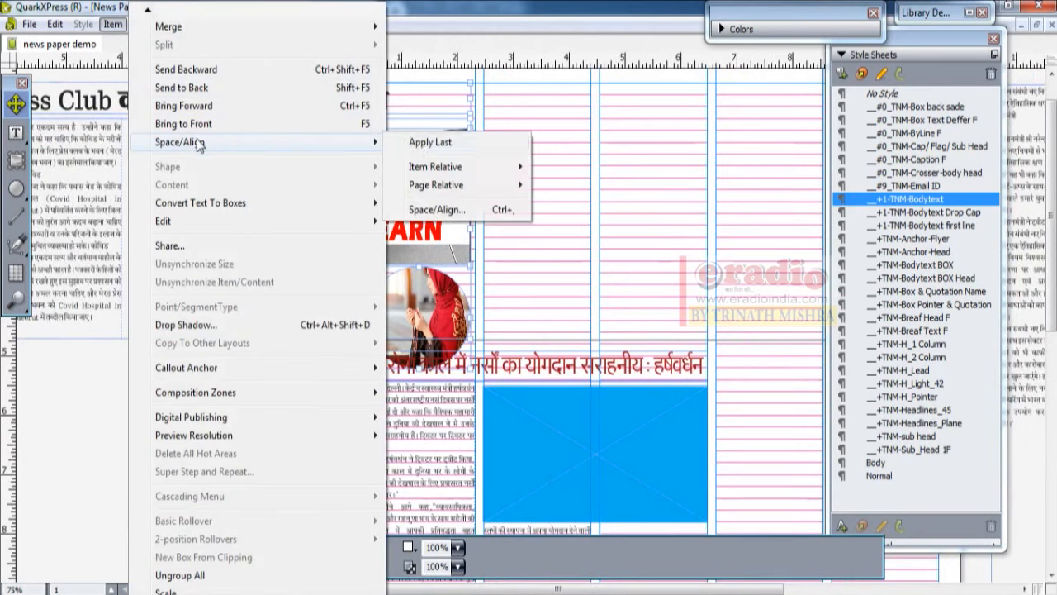
{"action": "mouse_move", "coordinate": [484, 168]}
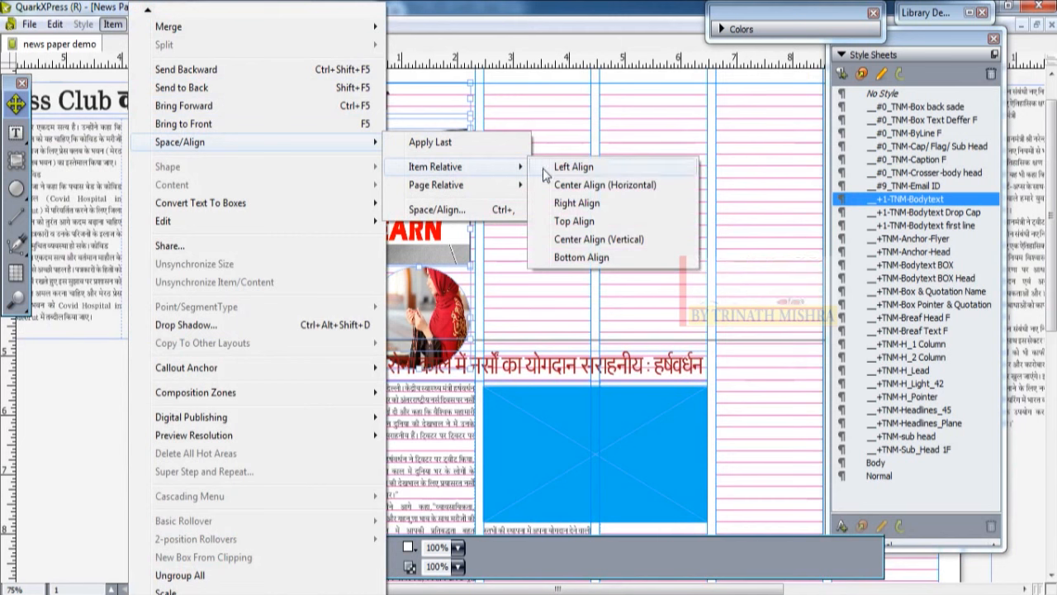
{"action": "left_click", "coordinate": [587, 186]}
{"action": "scroll", "coordinate": [359, 162], "scroll_direction": "down", "scroll_amount": 2}
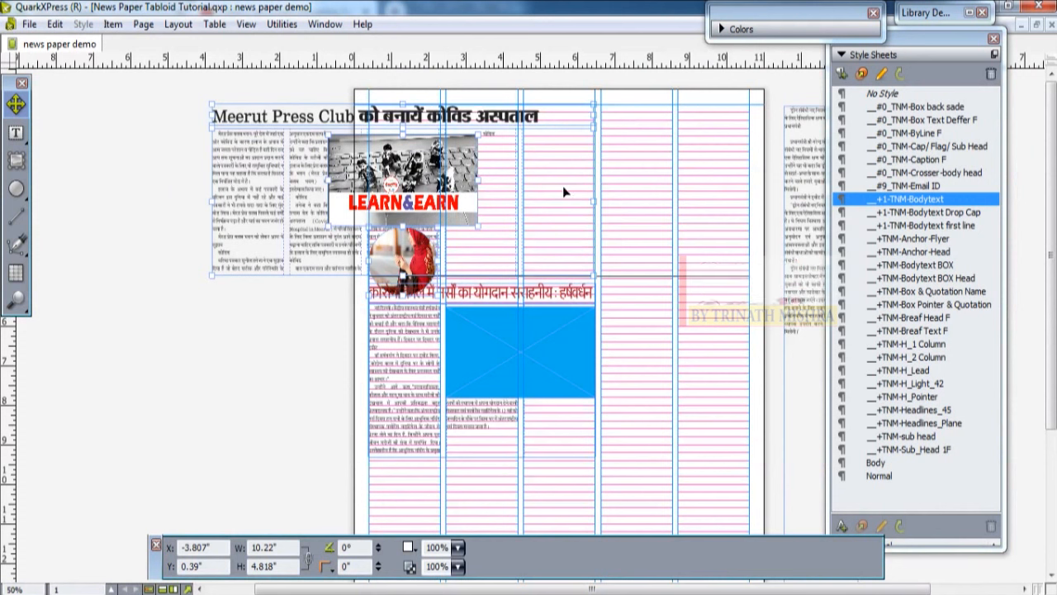
{"action": "left_click_drag", "start_coordinate": [483, 180], "coordinate": [621, 216]}
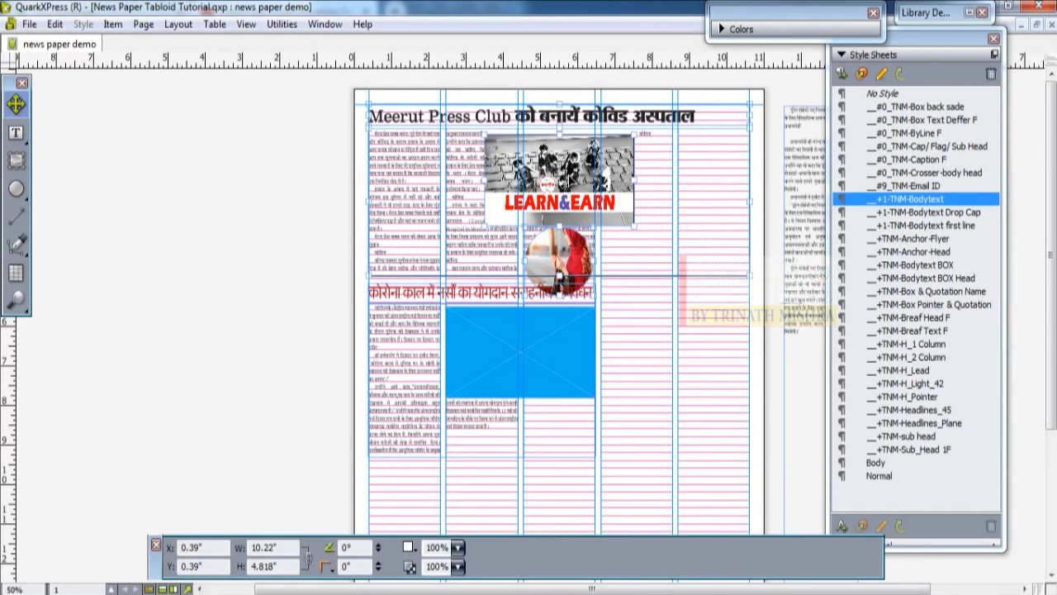
Examine the Page Relative alignment commands offered for the selected boxes, and inspect the pictures and text boxes individually
{"action": "left_click", "coordinate": [113, 24]}
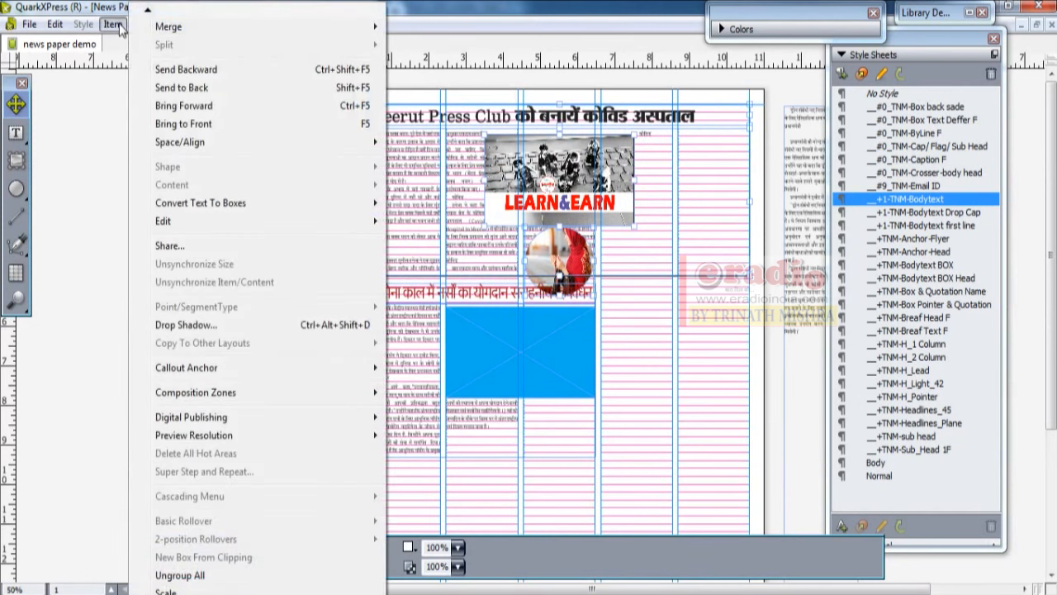
{"action": "mouse_move", "coordinate": [176, 144]}
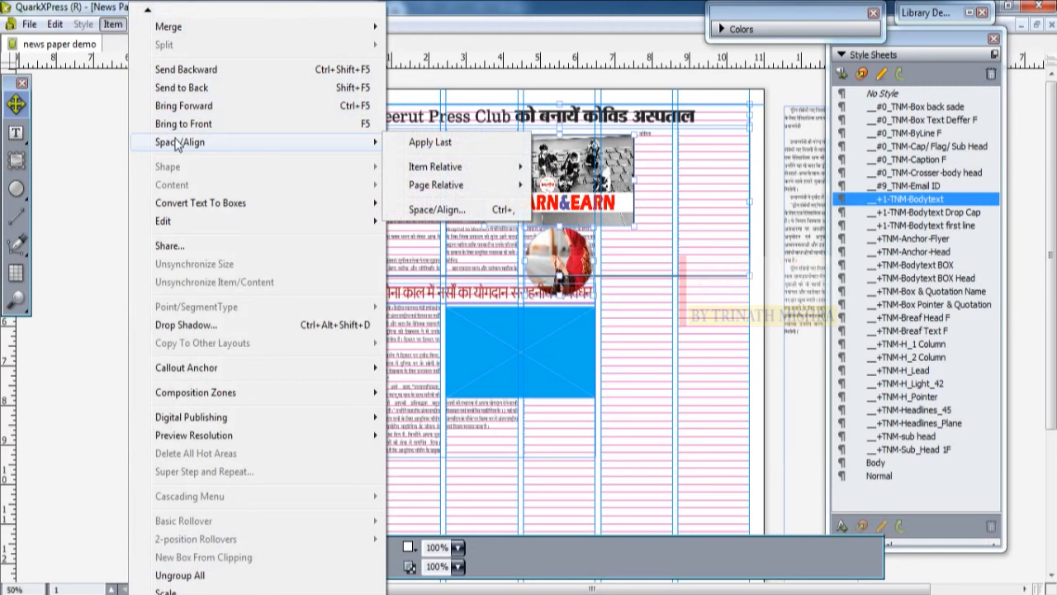
{"action": "mouse_move", "coordinate": [424, 190]}
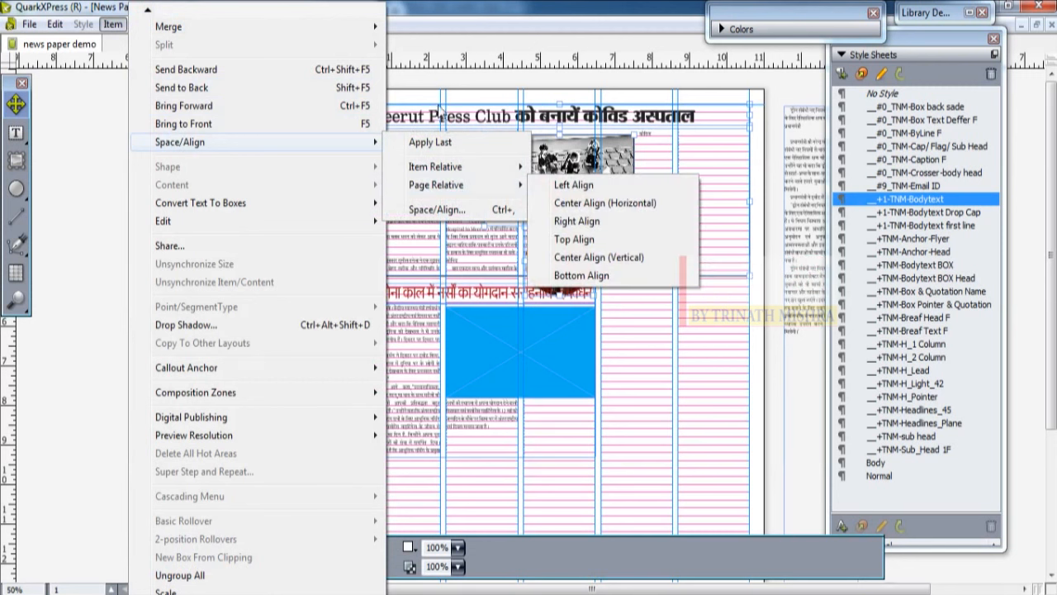
{"action": "left_click", "coordinate": [465, 79]}
{"action": "left_click", "coordinate": [424, 139]}
{"action": "left_click", "coordinate": [560, 259]}
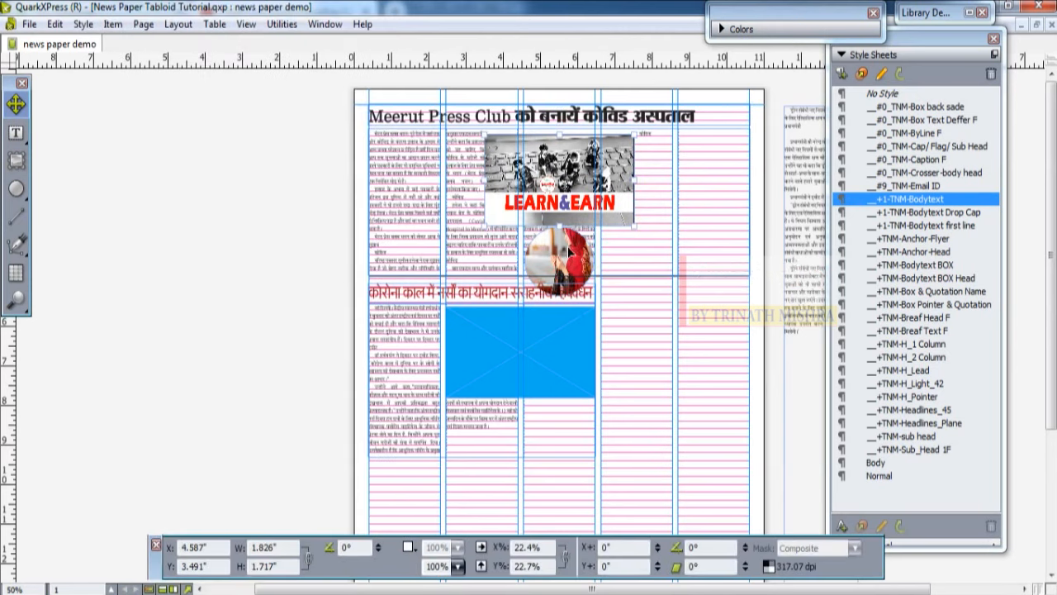
{"action": "left_click", "coordinate": [552, 192]}
{"action": "left_click", "coordinate": [437, 251]}
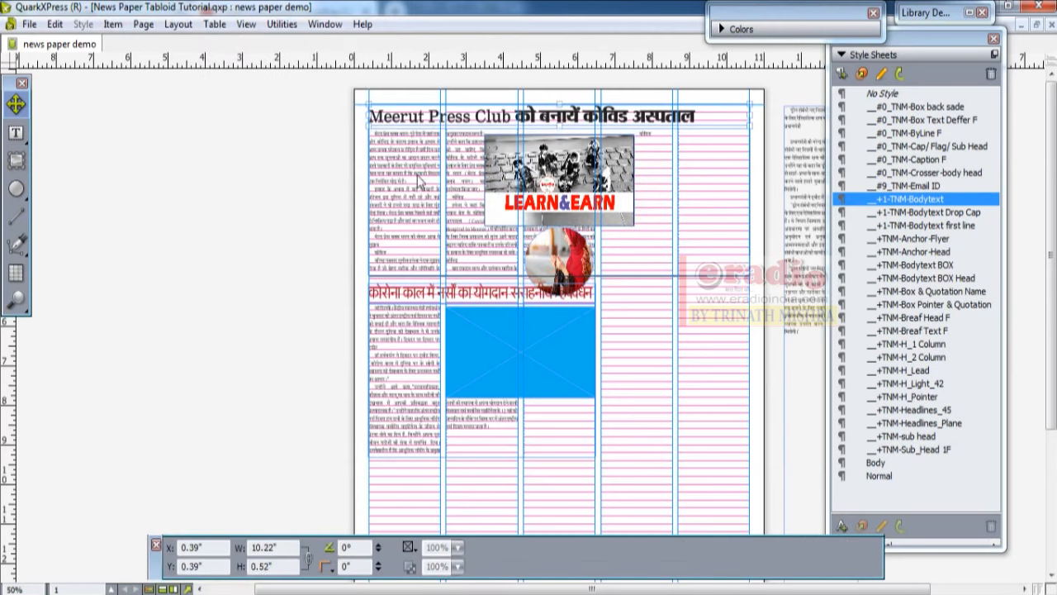
{"action": "left_click", "coordinate": [586, 197]}
{"action": "left_click", "coordinate": [770, 103]}
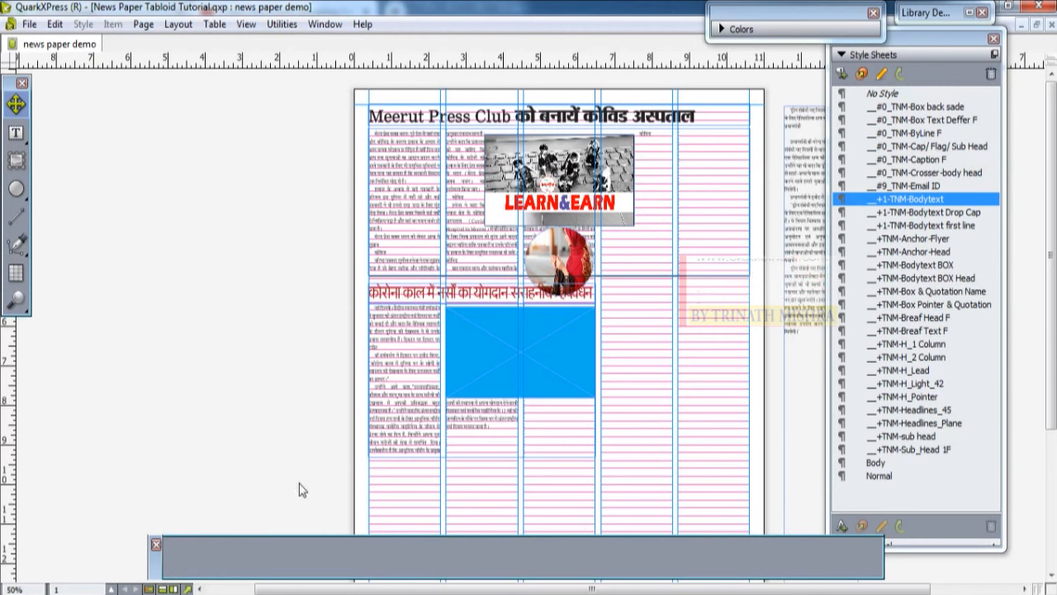
Left-align the LEARN&EARN picture relative to the page
{"action": "scroll", "coordinate": [555, 281], "scroll_direction": "down", "scroll_amount": 3}
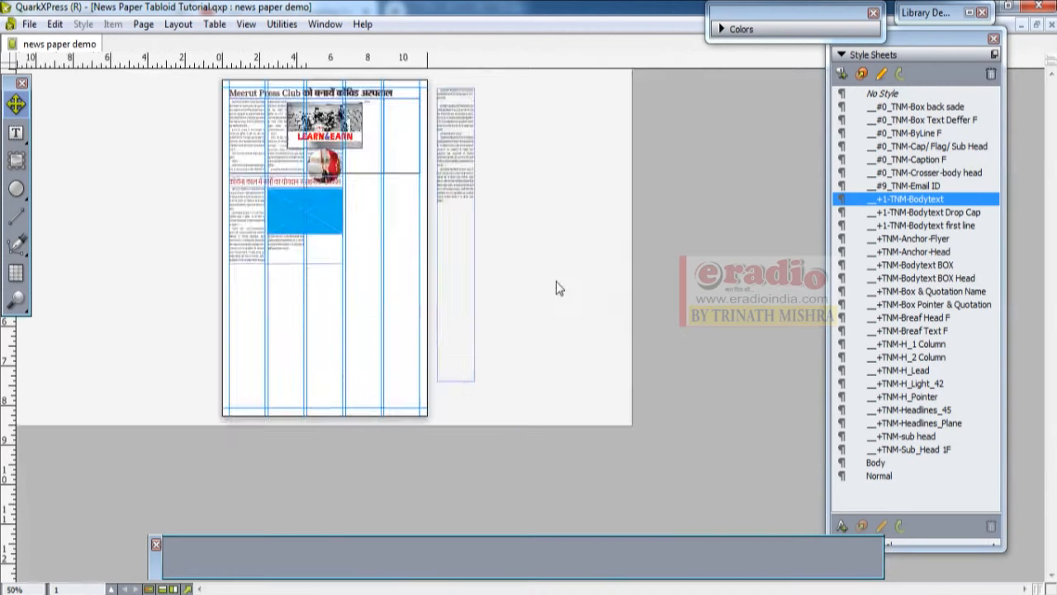
{"action": "scroll", "coordinate": [217, 196], "scroll_direction": "up", "scroll_amount": 2}
{"action": "left_click_drag", "start_coordinate": [217, 195], "coordinate": [430, 300]}
{"action": "scroll", "coordinate": [467, 132], "scroll_direction": "up", "scroll_amount": 2}
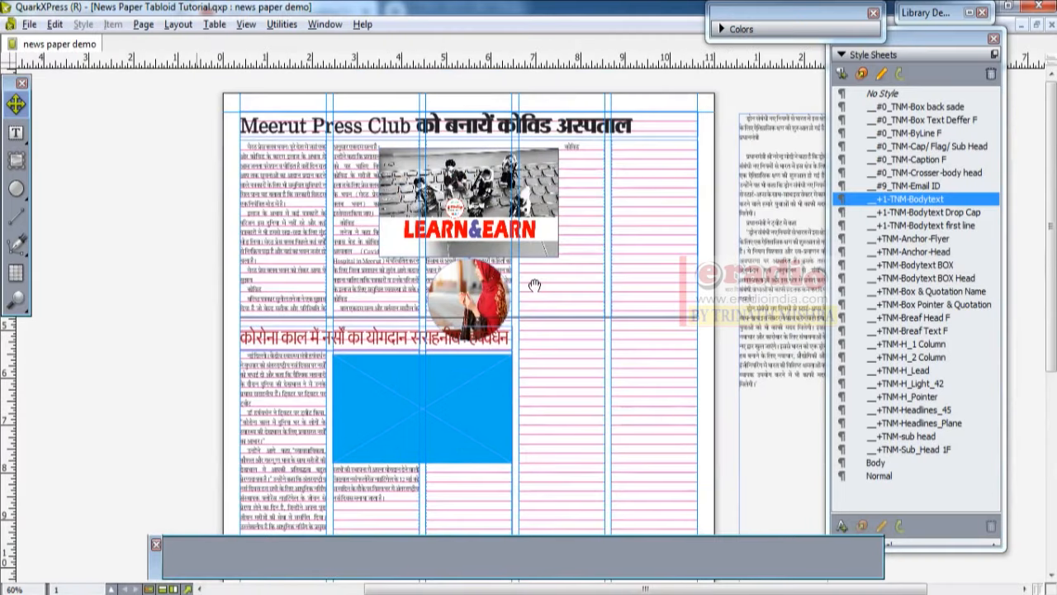
{"action": "left_click", "coordinate": [491, 216]}
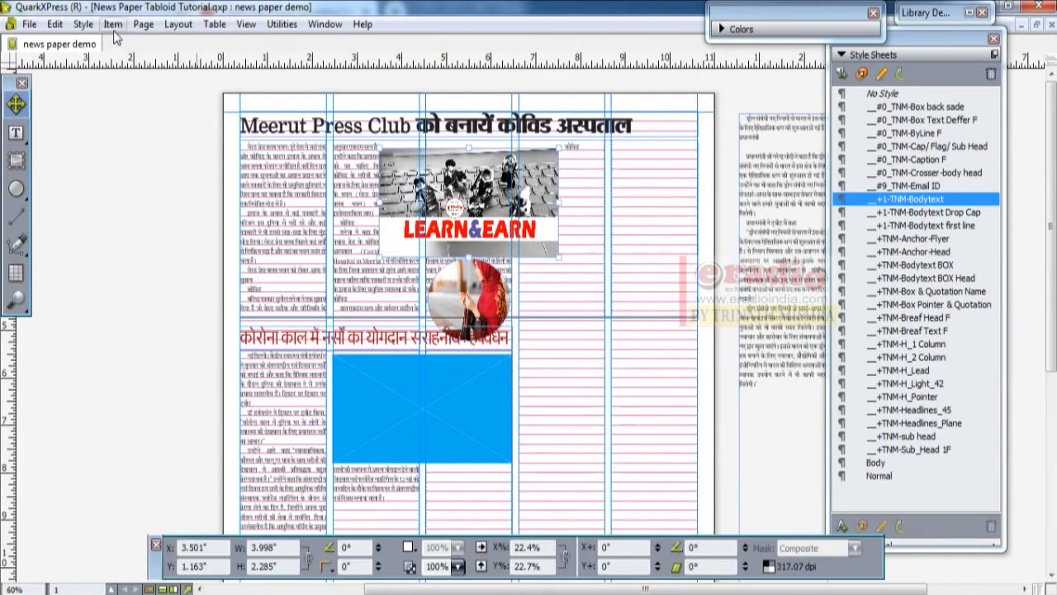
{"action": "left_click", "coordinate": [113, 24]}
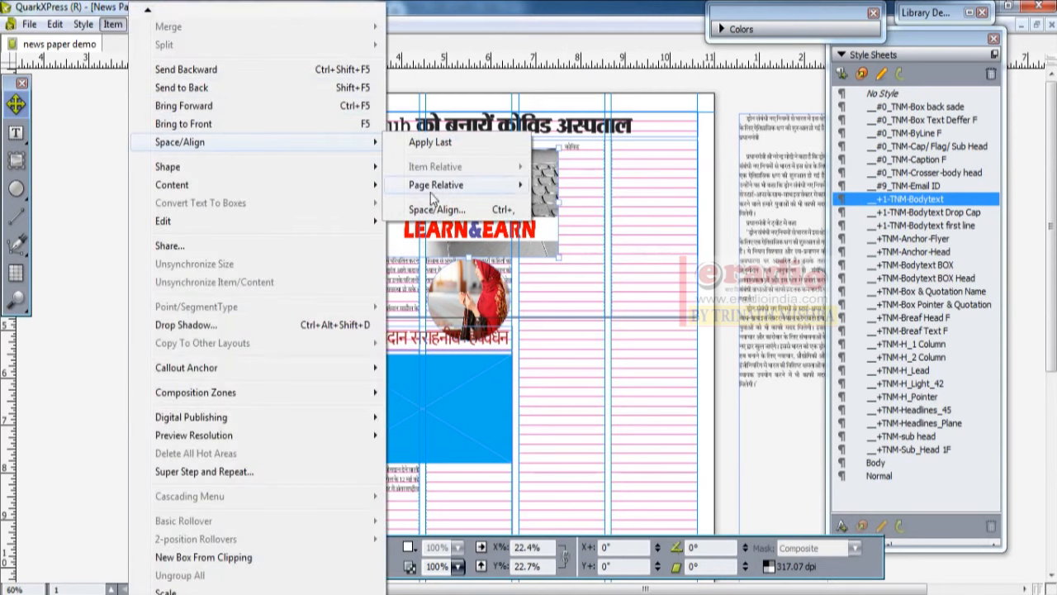
{"action": "mouse_move", "coordinate": [433, 190]}
{"action": "left_click", "coordinate": [567, 186]}
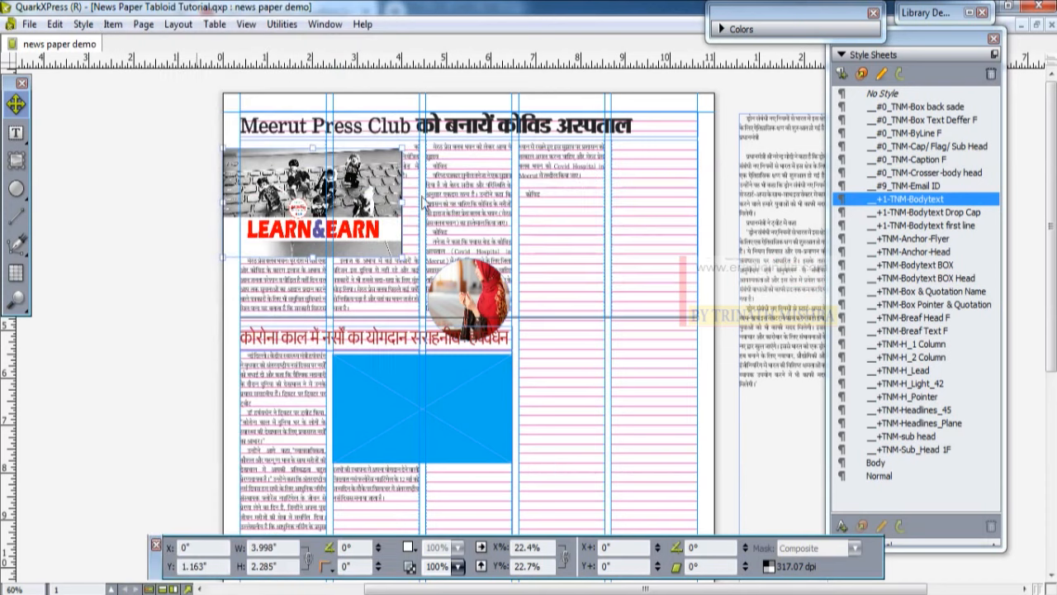
Center-align the LEARN&EARN picture horizontally relative to the page
{"action": "left_click", "coordinate": [246, 184]}
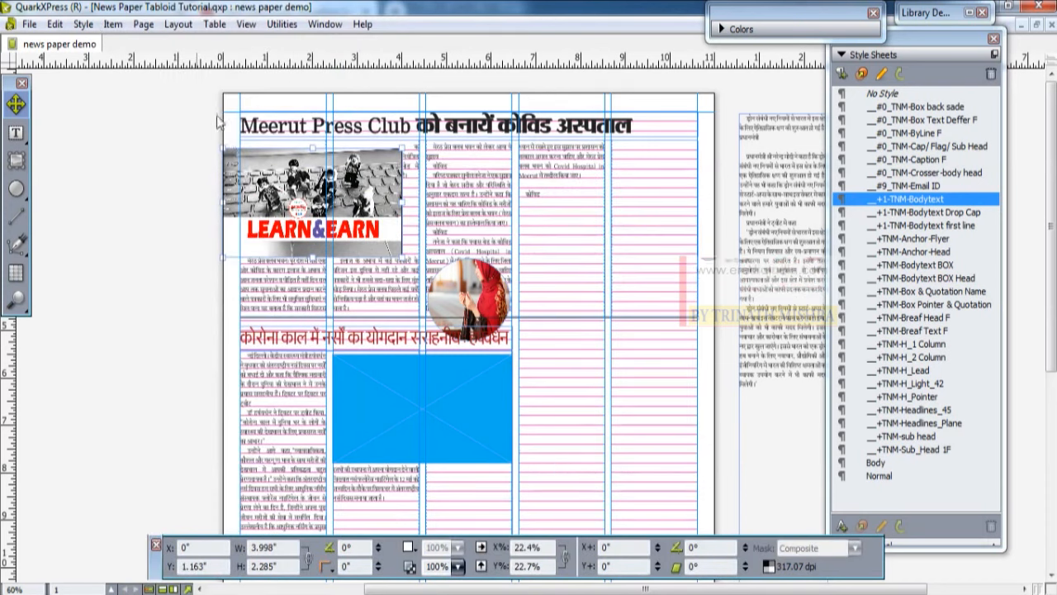
{"action": "left_click", "coordinate": [112, 24]}
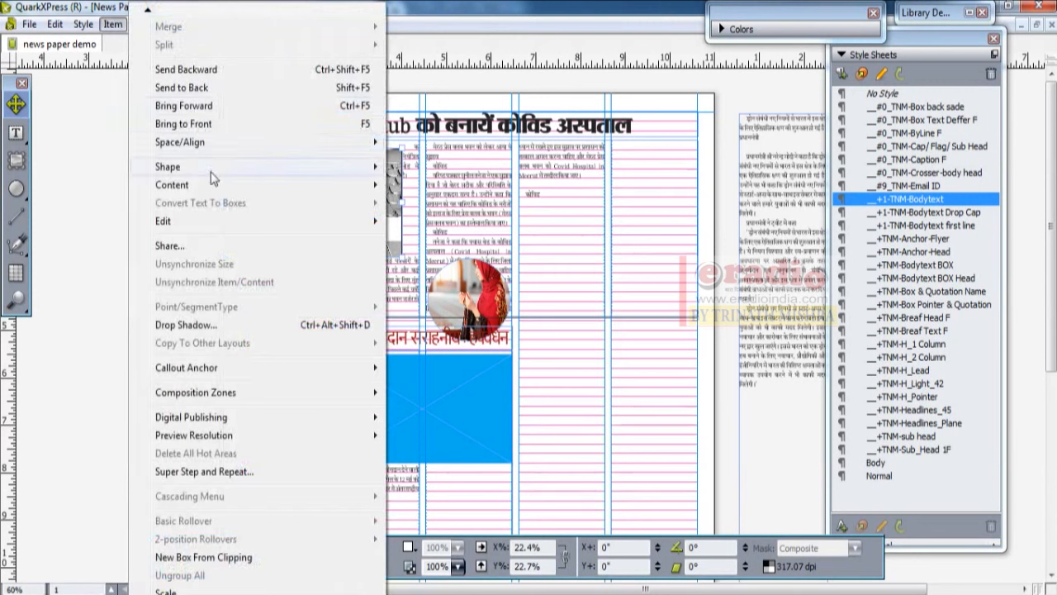
{"action": "mouse_move", "coordinate": [368, 167]}
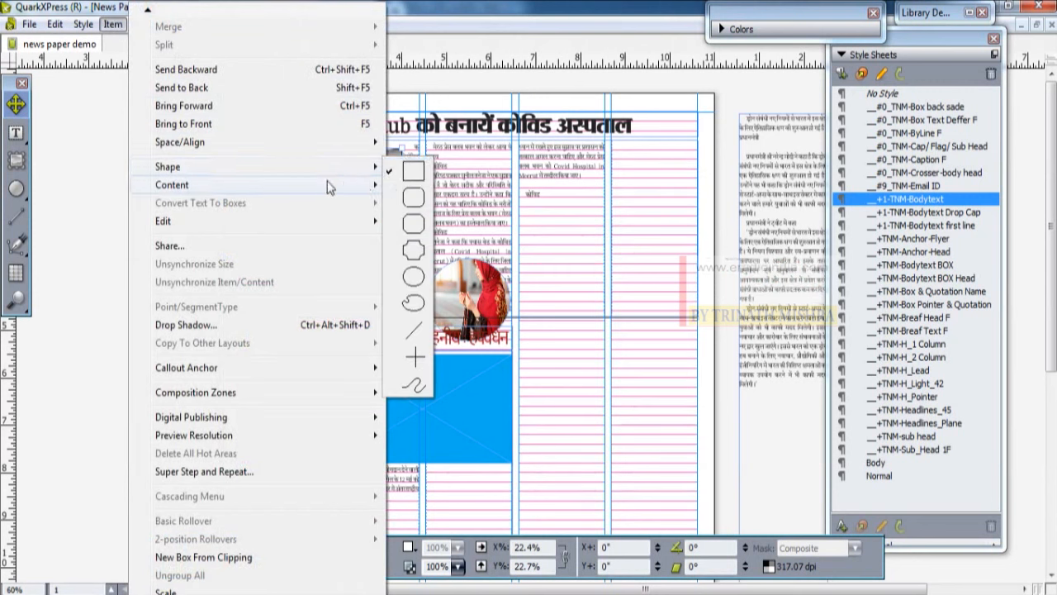
{"action": "mouse_move", "coordinate": [283, 149]}
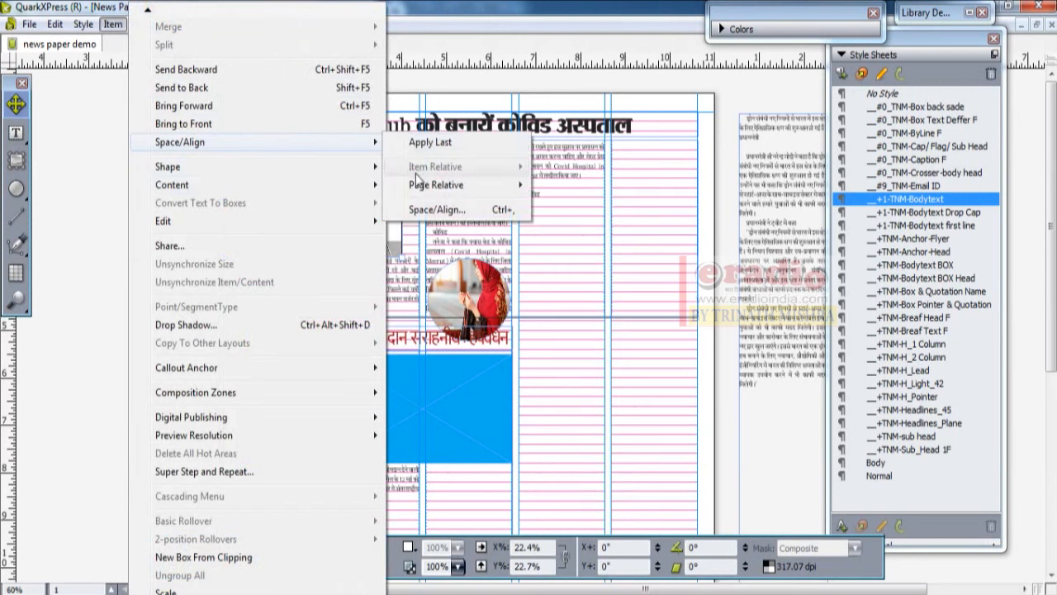
{"action": "mouse_move", "coordinate": [424, 189]}
{"action": "left_click", "coordinate": [578, 203]}
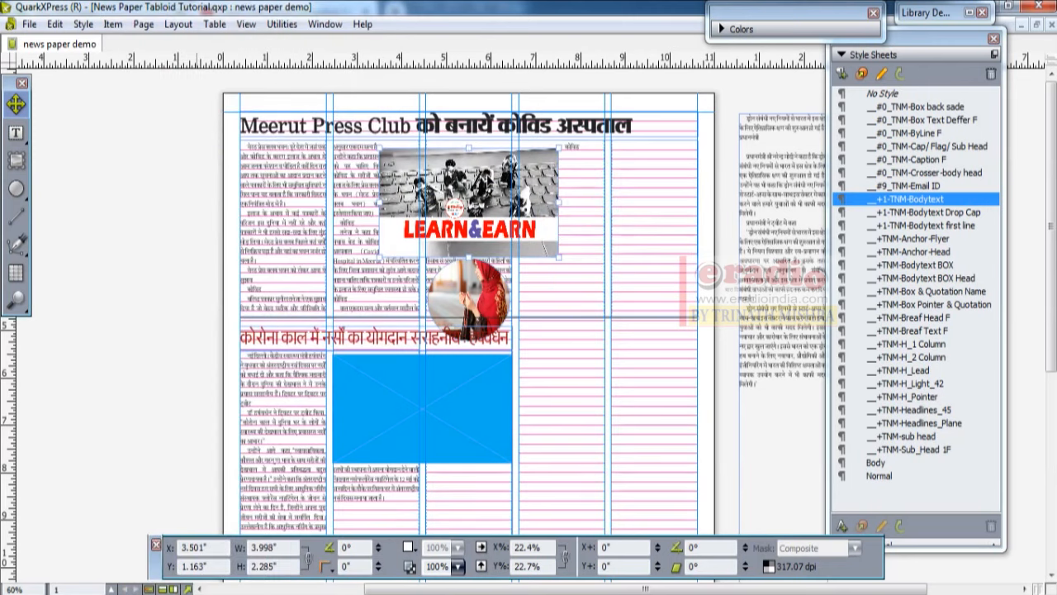
Move the circular picture of the woman beside the LEARN&EARN picture, to about X 7.816", Y 1.668"
{"action": "left_click", "coordinate": [112, 23]}
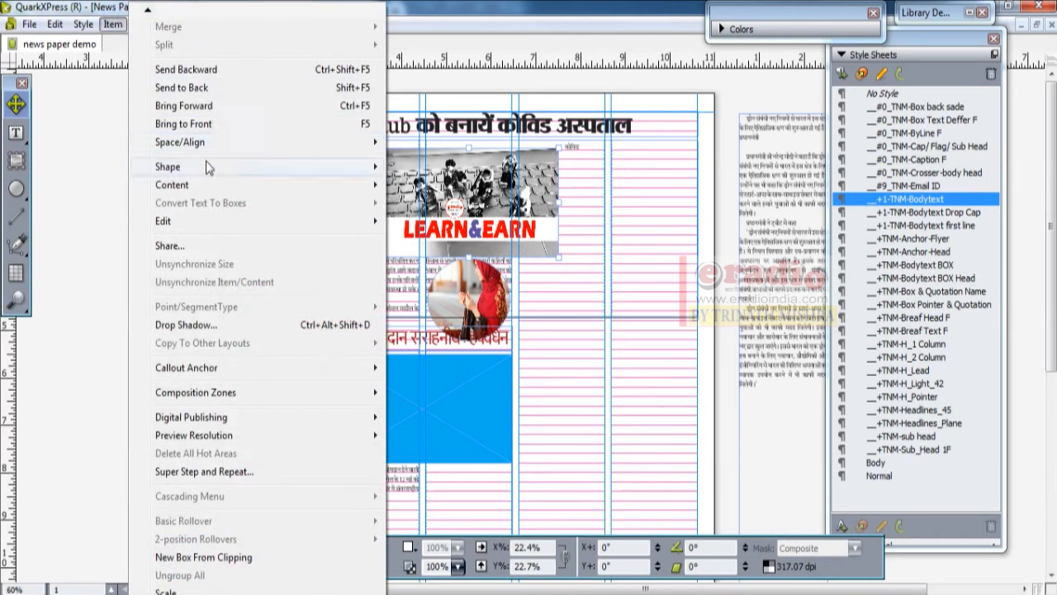
{"action": "mouse_move", "coordinate": [230, 151]}
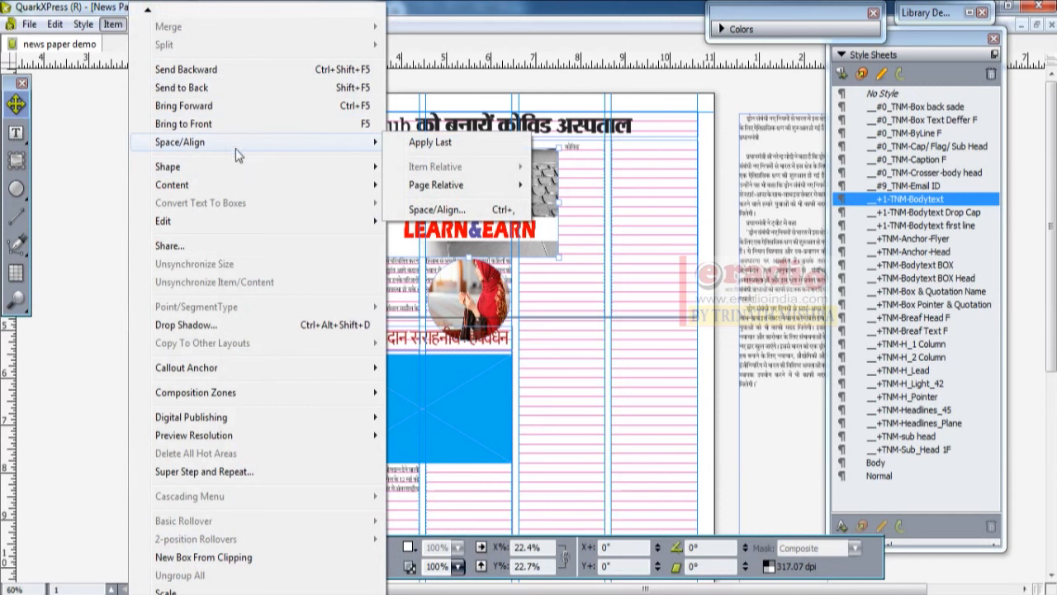
{"action": "mouse_move", "coordinate": [337, 171]}
{"action": "left_click_drag", "start_coordinate": [474, 287], "coordinate": [618, 201]}
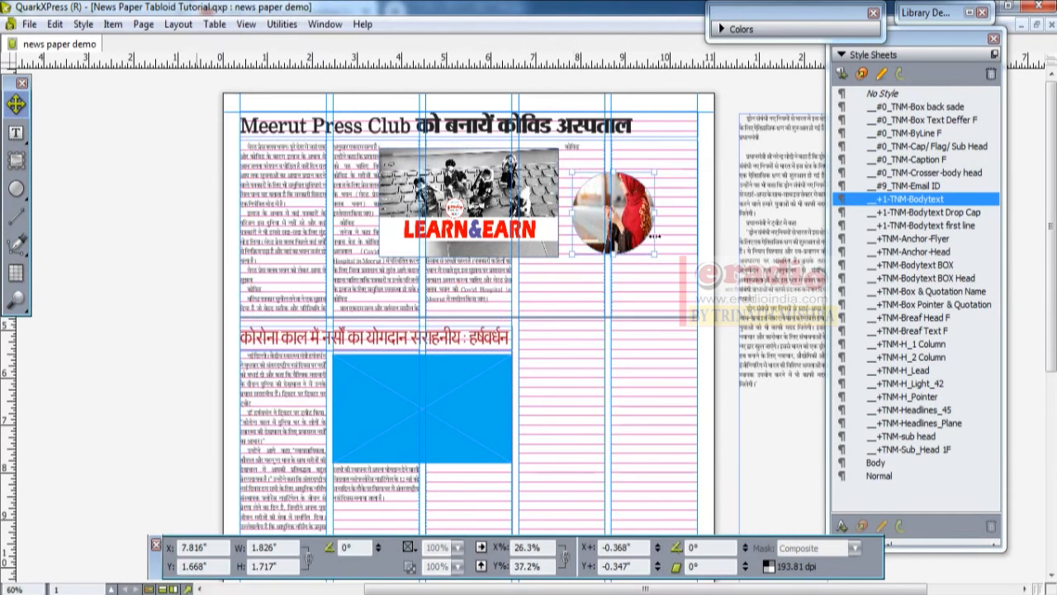
Draw a picture box about 2.969" by 1.806" below the circular picture, paste the woman's picture into it and fit it to the box
{"action": "left_click", "coordinate": [17, 162]}
{"action": "left_click_drag", "start_coordinate": [496, 281], "coordinate": [630, 368]}
{"action": "key", "text": "ctrl+c"}
{"action": "left_click", "coordinate": [557, 325]}
{"action": "key", "text": "ctrl+v"}
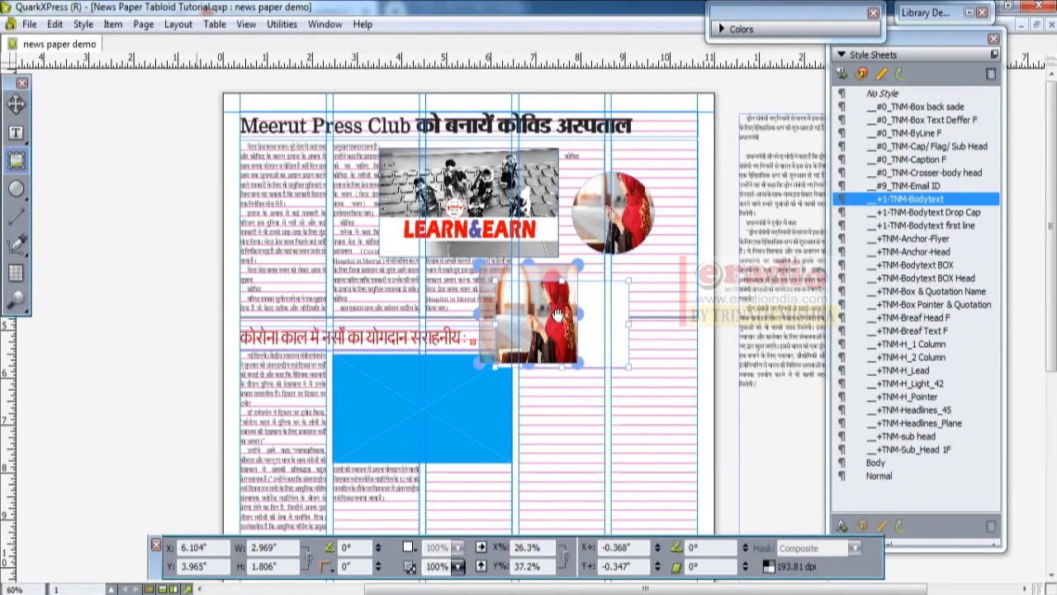
{"action": "left_click_drag", "start_coordinate": [559, 315], "coordinate": [580, 319]}
{"action": "key", "text": "ctrl+shift+f"}
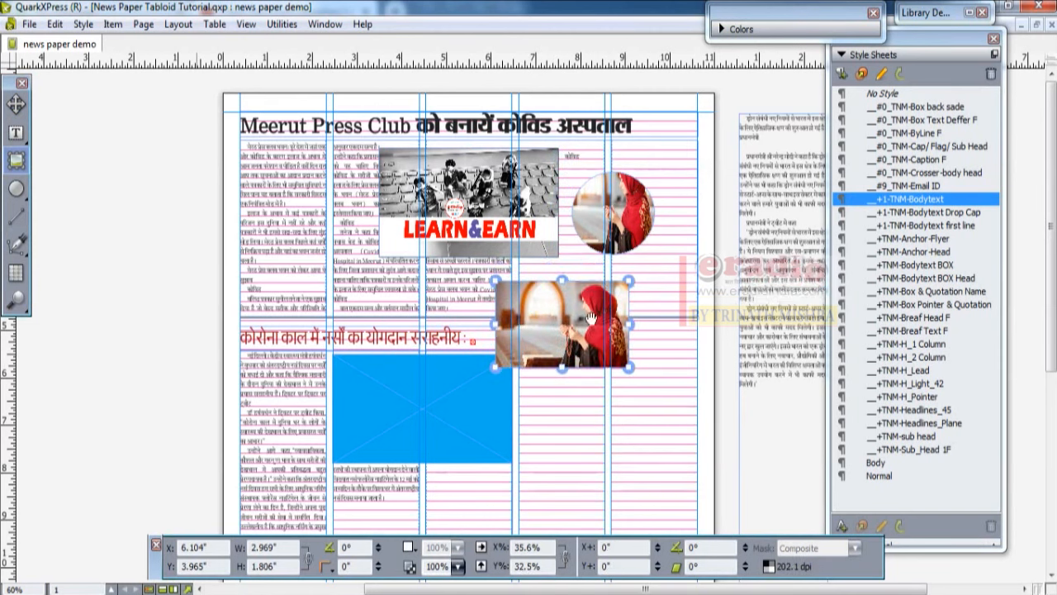
Delete the newly drawn rectangular picture box
{"action": "left_click", "coordinate": [621, 178]}
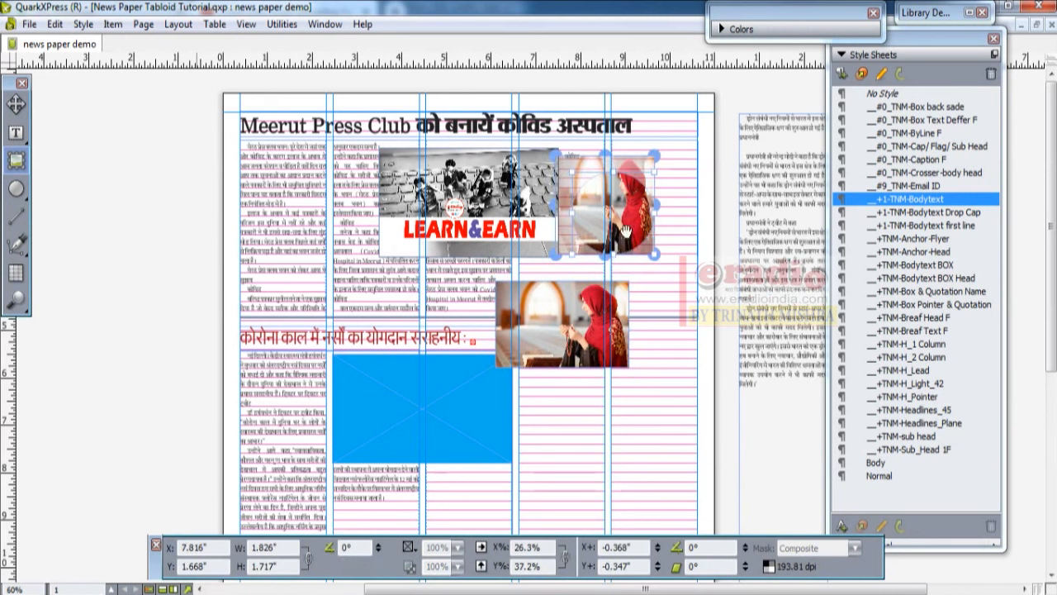
{"action": "left_click", "coordinate": [529, 339]}
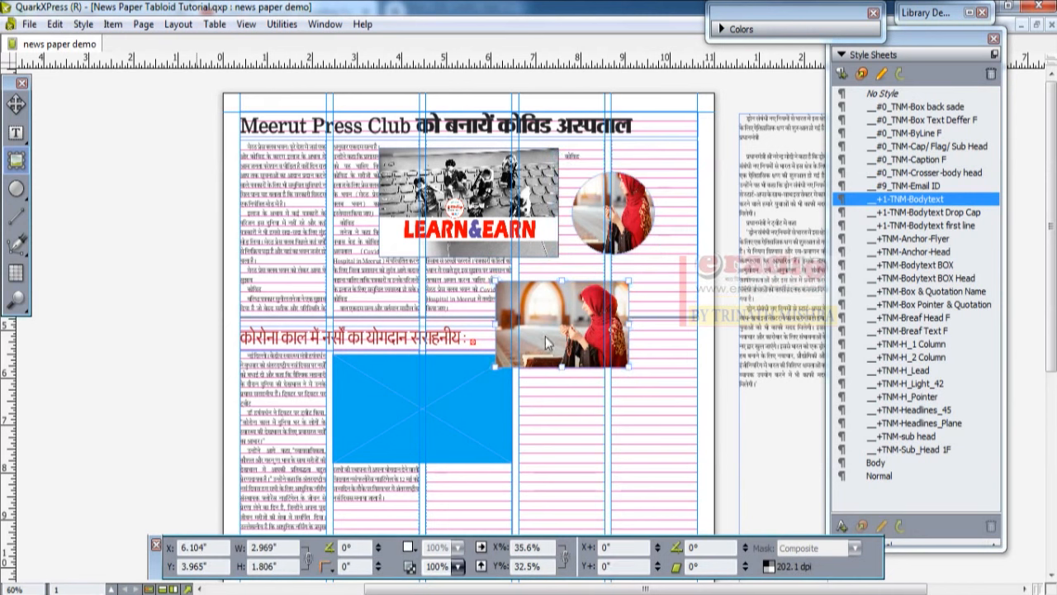
{"action": "key", "text": "ctrl+k"}
Change the circular picture box's shape to a rectangle
{"action": "left_click", "coordinate": [614, 213]}
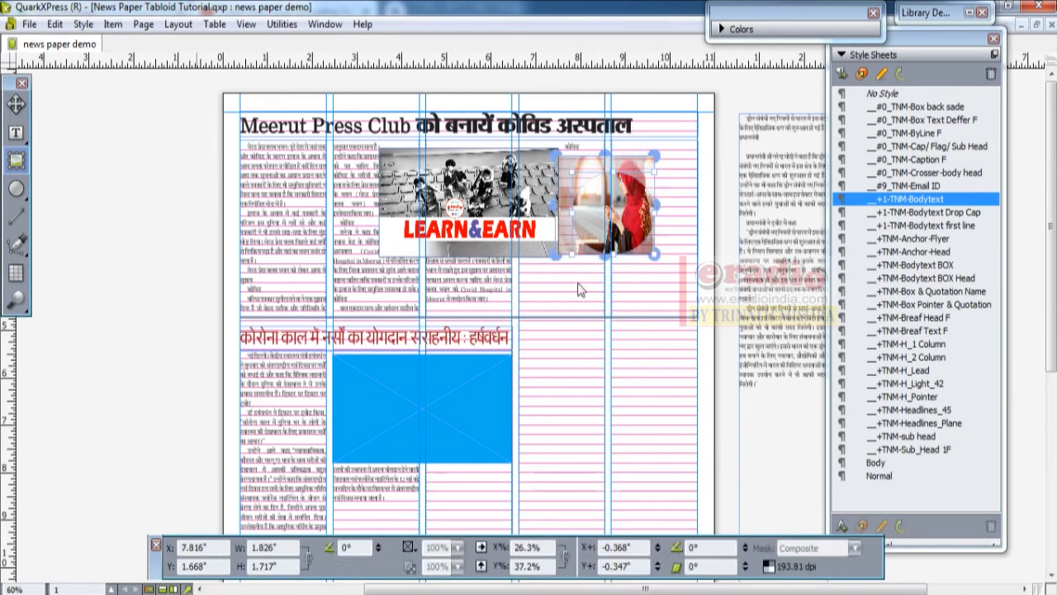
{"action": "left_click", "coordinate": [116, 27]}
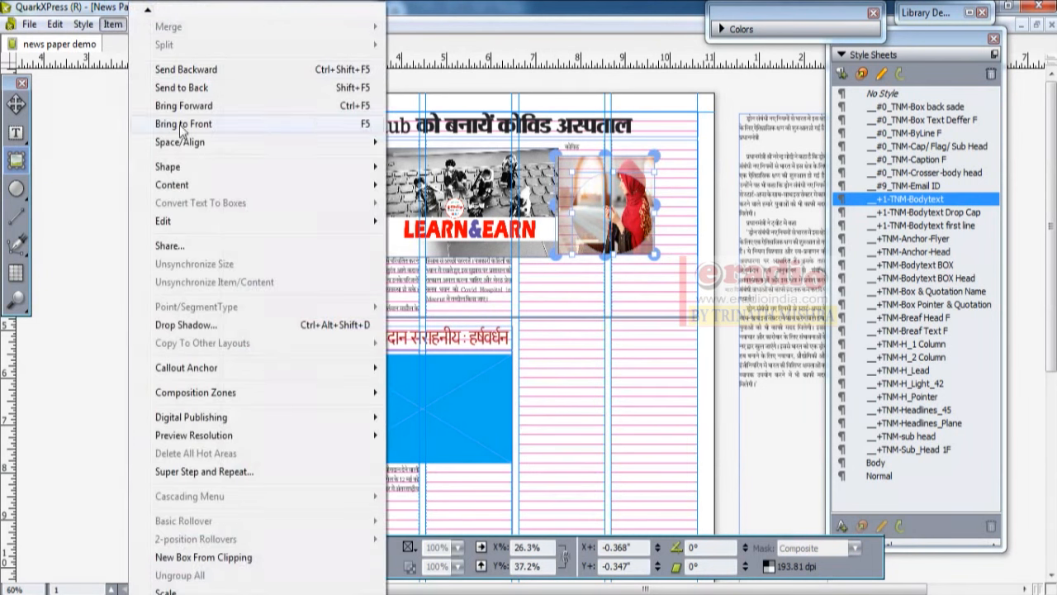
{"action": "mouse_move", "coordinate": [195, 168]}
{"action": "left_click", "coordinate": [408, 173]}
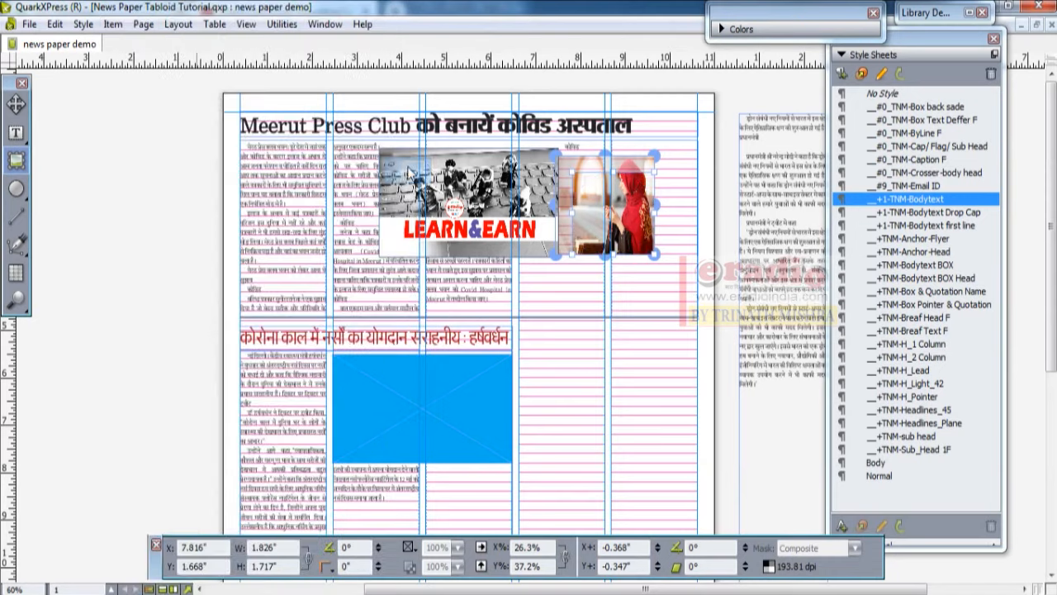
Change the woman's picture box to the concave-corner shape, and move it to about X 7.687", Y 2.033"
{"action": "left_click", "coordinate": [693, 201]}
{"action": "scroll", "coordinate": [617, 201], "scroll_direction": "up", "scroll_amount": 3}
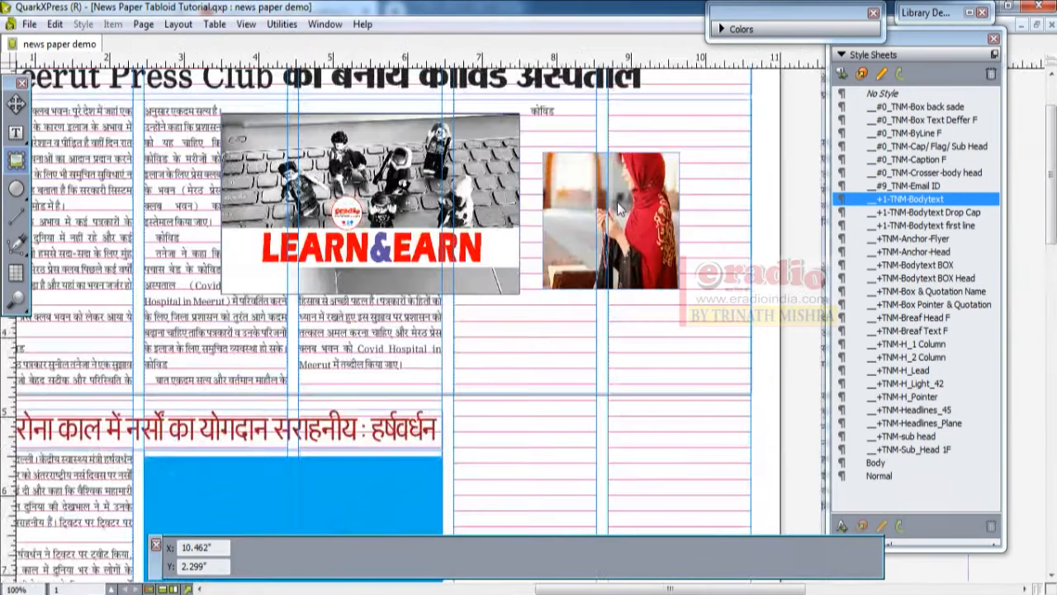
{"action": "left_click", "coordinate": [617, 202]}
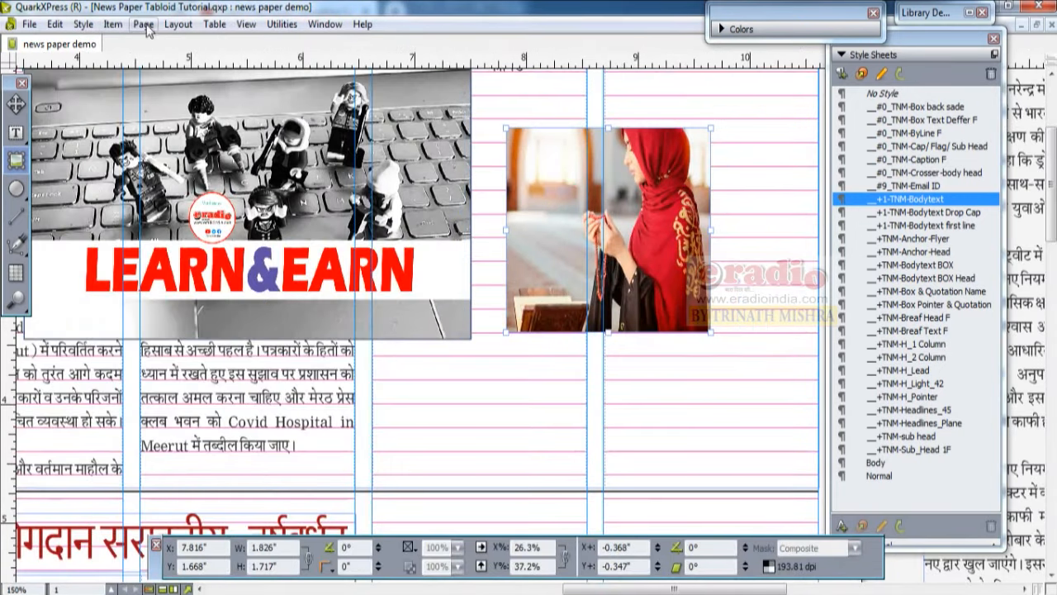
{"action": "left_click", "coordinate": [113, 24]}
{"action": "mouse_move", "coordinate": [195, 184]}
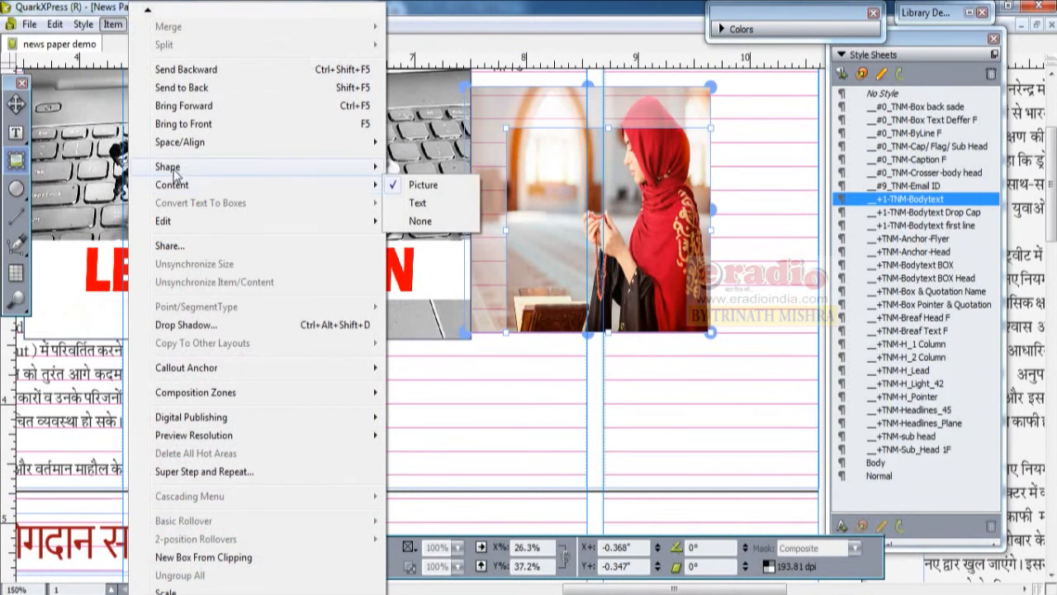
{"action": "mouse_move", "coordinate": [174, 167]}
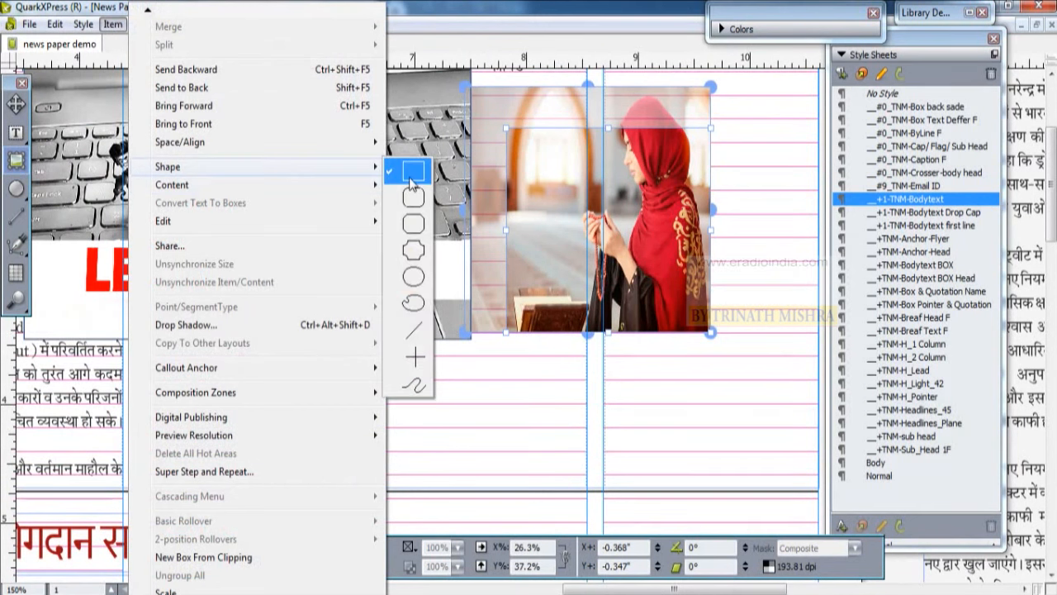
{"action": "left_click", "coordinate": [417, 253]}
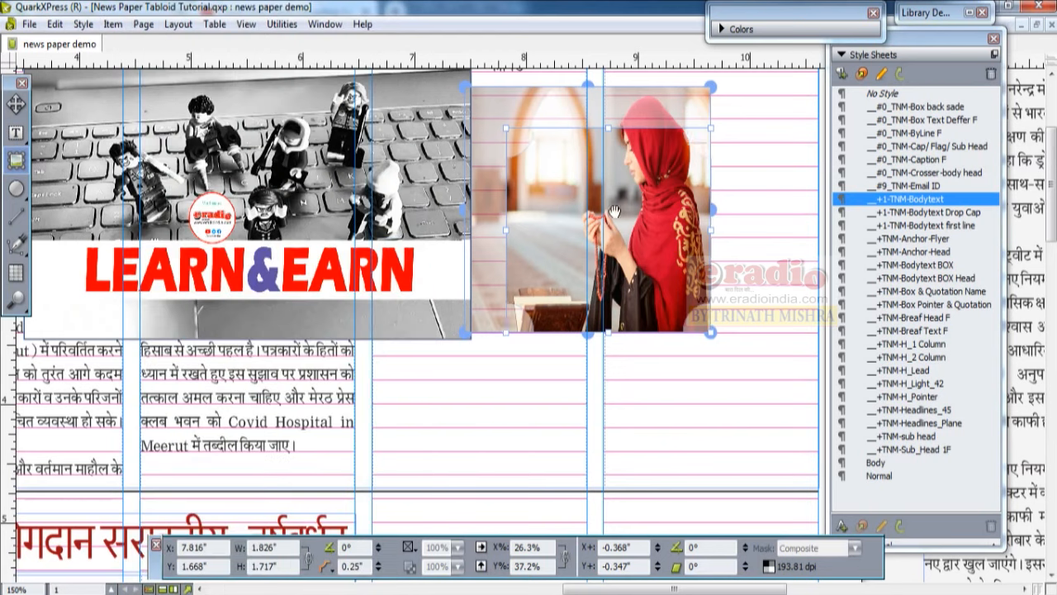
{"action": "left_click_drag", "start_coordinate": [615, 203], "coordinate": [576, 245]}
Try to change the concave-corner picture box's shape to a diagonal line
{"action": "left_click", "coordinate": [120, 26]}
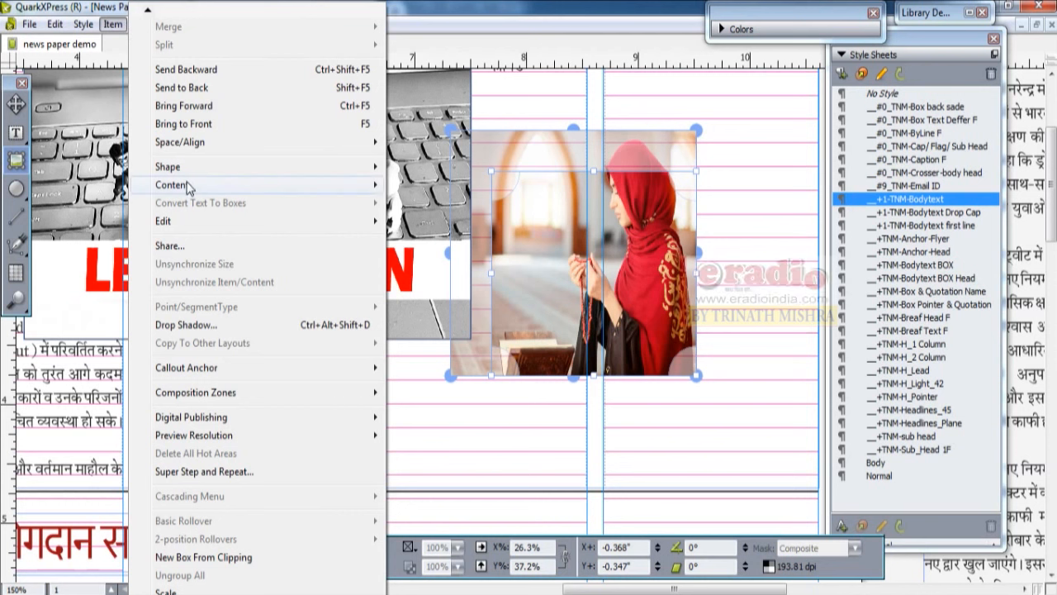
{"action": "mouse_move", "coordinate": [288, 171]}
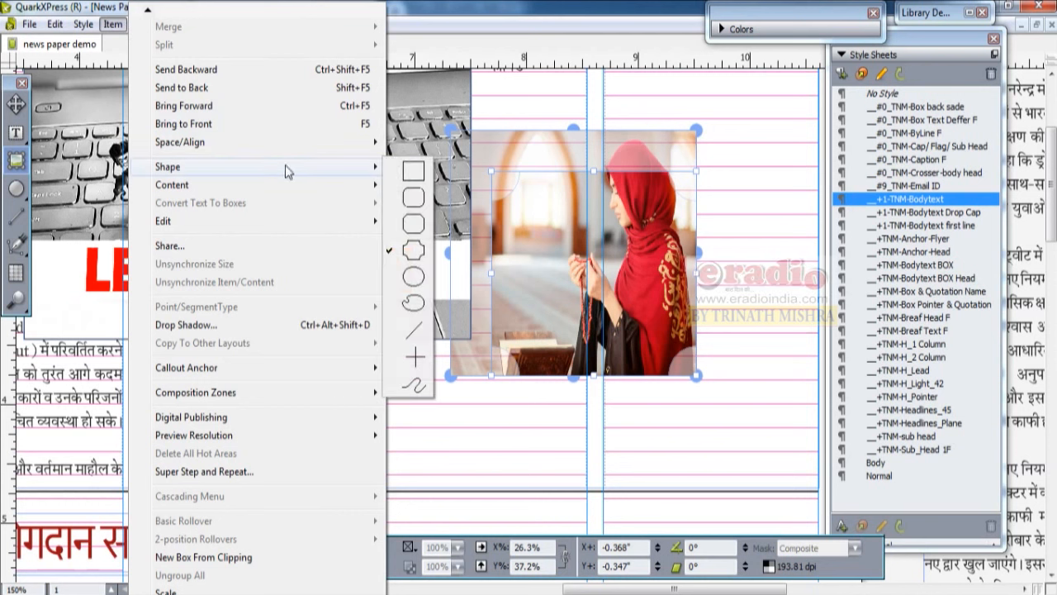
{"action": "left_click", "coordinate": [413, 330]}
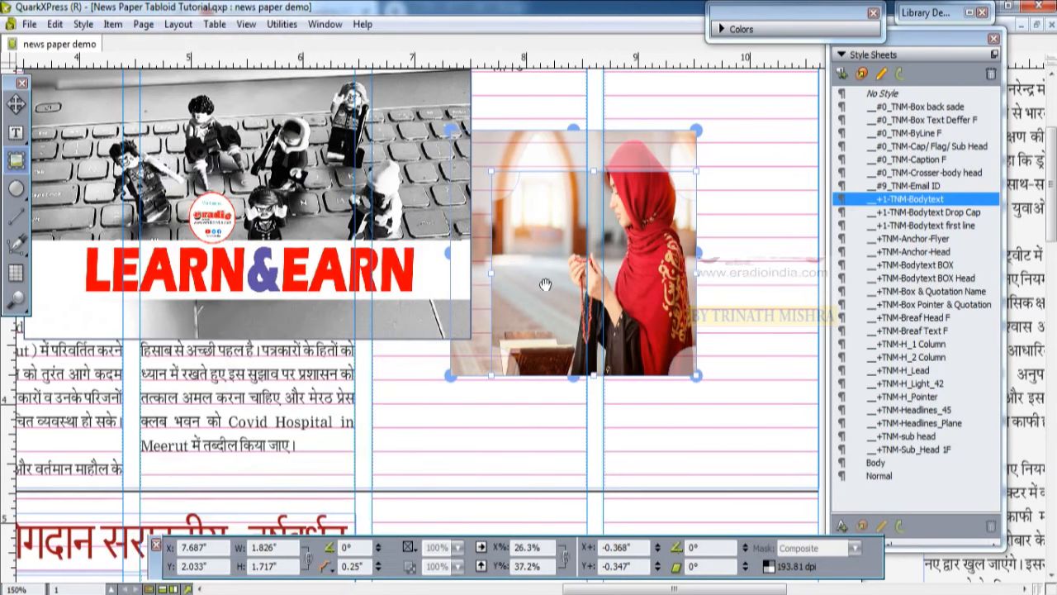
{"action": "left_click", "coordinate": [113, 24]}
{"action": "mouse_move", "coordinate": [182, 194]}
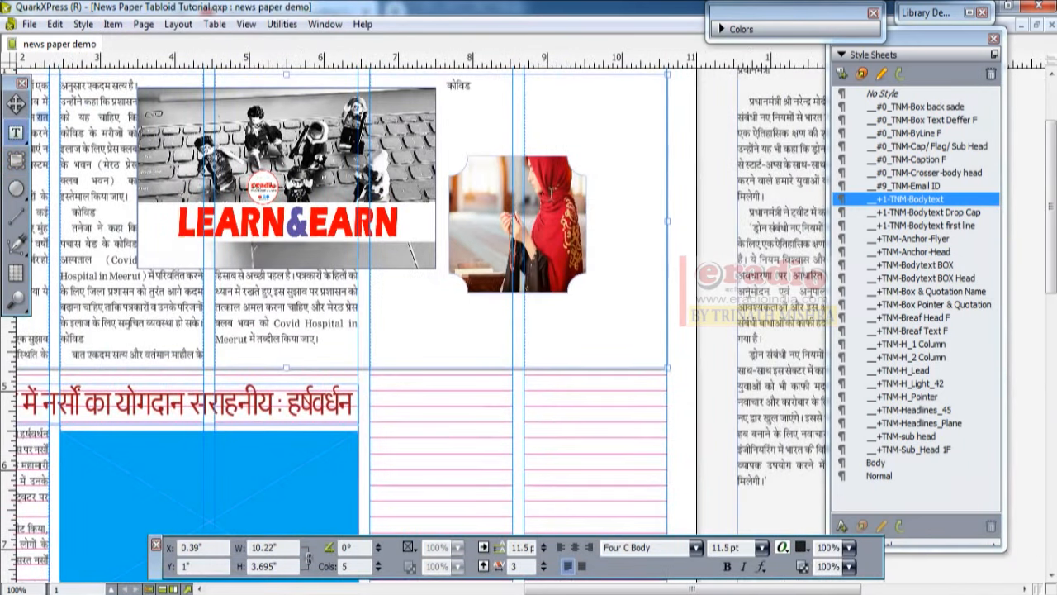
Duplicate the concave-corner picture box and place the copy below the original at about X 6.612", Y 3.989"
{"action": "left_click", "coordinate": [16, 105]}
{"action": "left_click", "coordinate": [502, 232]}
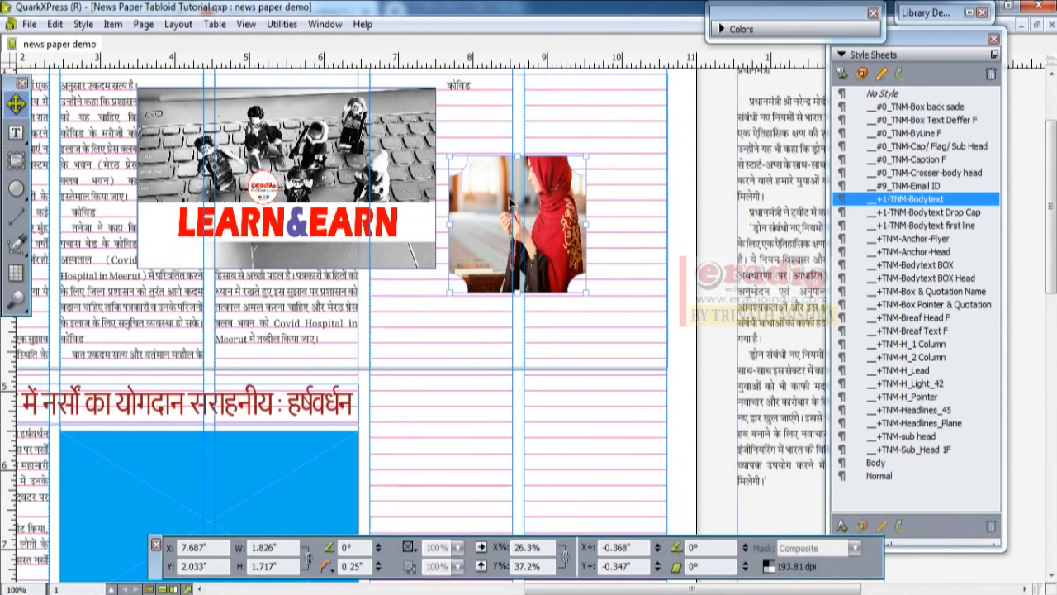
{"action": "left_click_drag", "start_coordinate": [508, 199], "coordinate": [460, 343]}
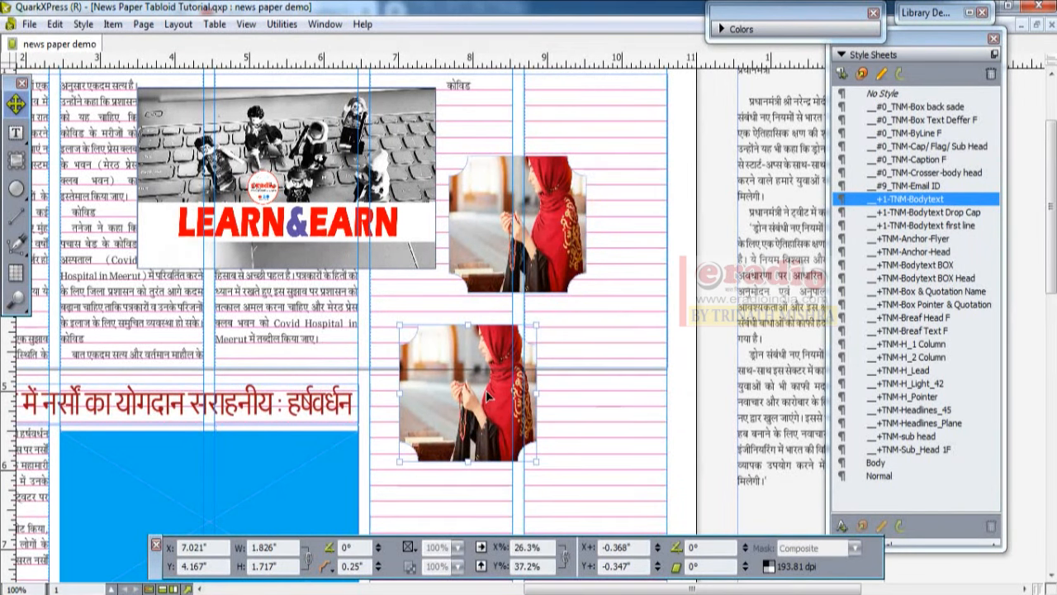
{"action": "left_click_drag", "start_coordinate": [485, 390], "coordinate": [467, 379]}
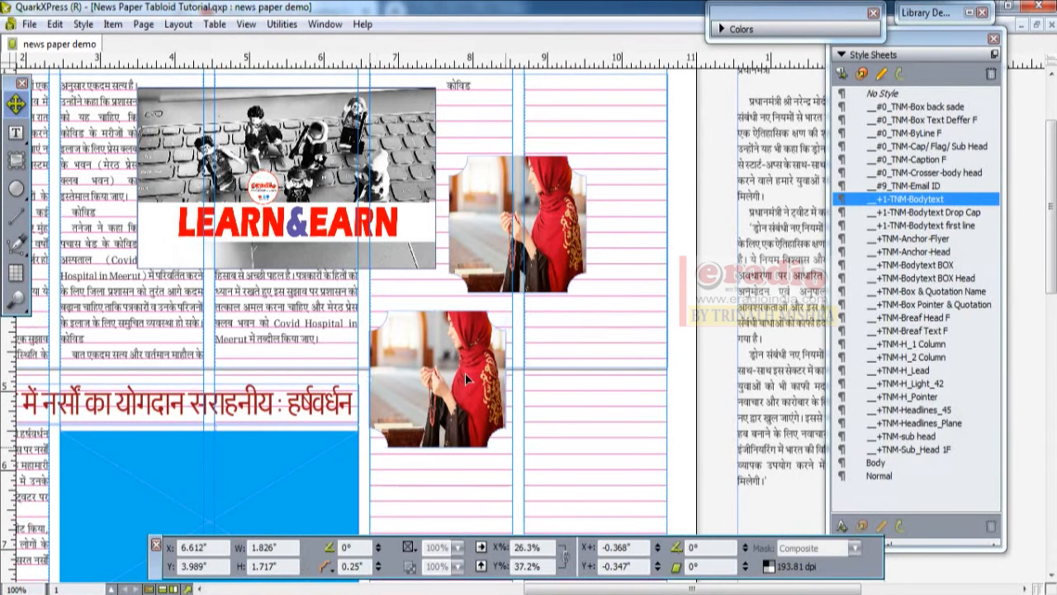
Copy the passage starting with कोविड from the article, paste it as text into the duplicated picture box, and undo that replacement
{"action": "left_click", "coordinate": [95, 251]}
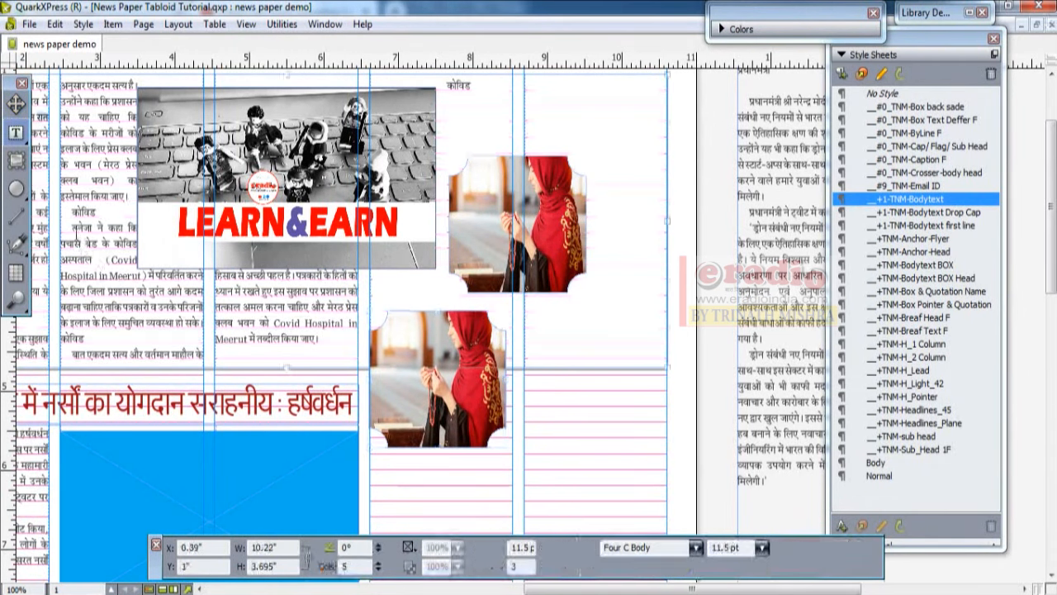
{"action": "left_click_drag", "start_coordinate": [68, 216], "coordinate": [143, 341]}
{"action": "key", "text": "ctrl+c"}
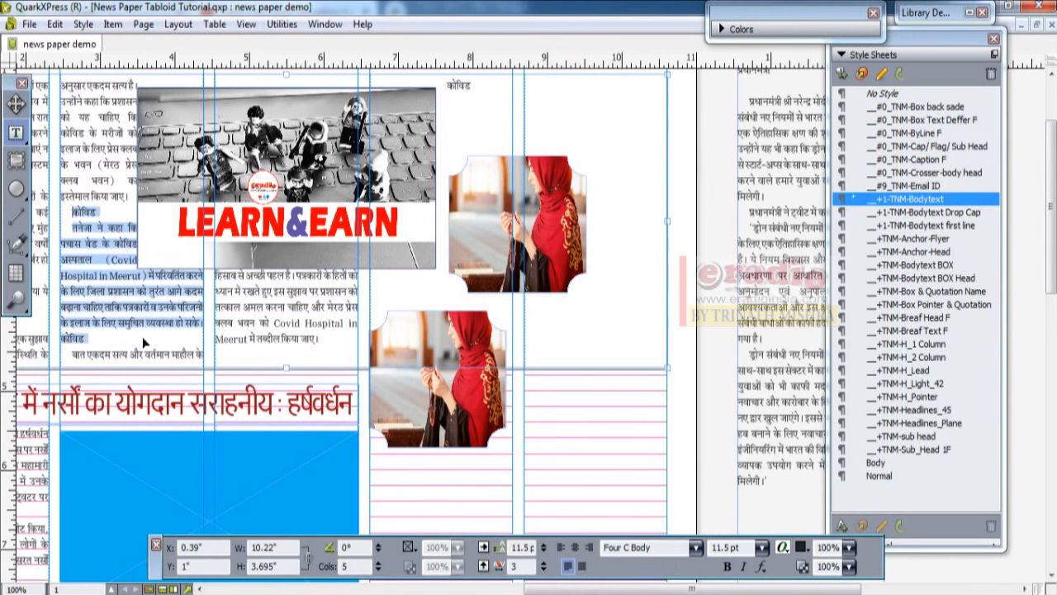
{"action": "left_click", "coordinate": [419, 390]}
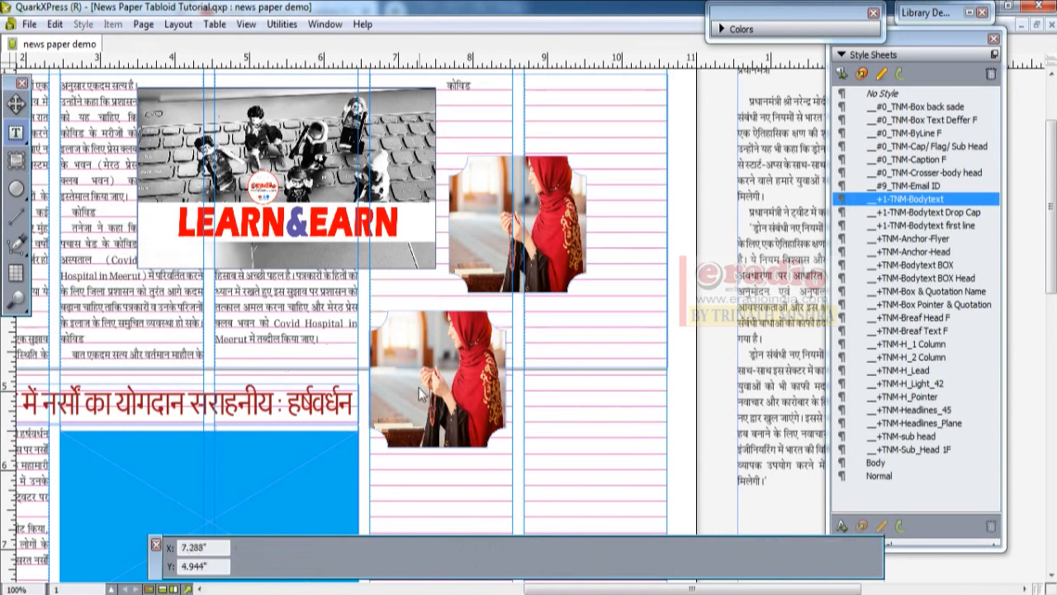
{"action": "key", "text": "ctrl+v"}
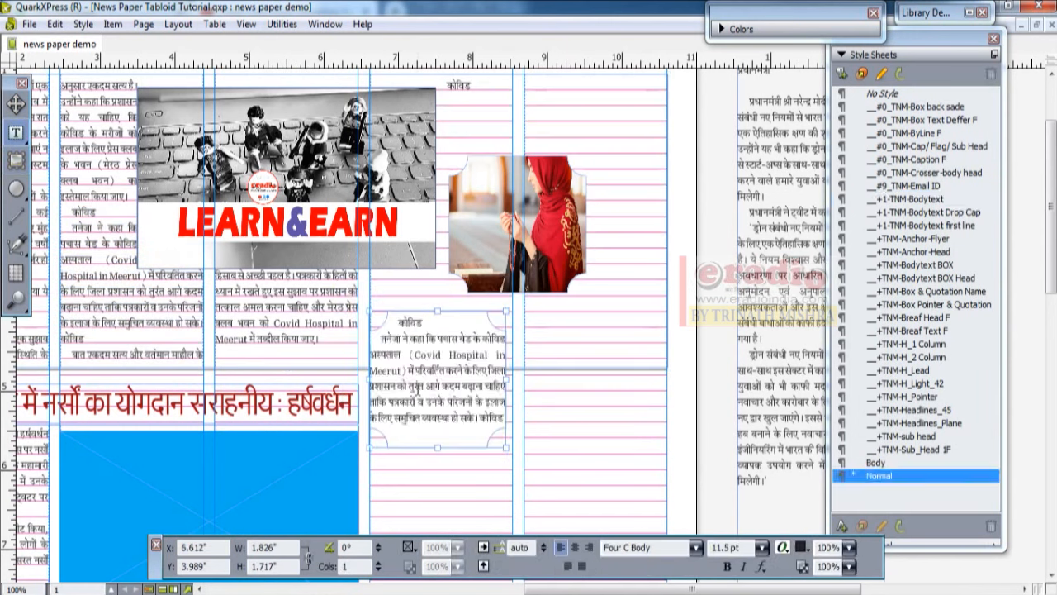
{"action": "scroll", "coordinate": [420, 390], "scroll_direction": "up", "scroll_amount": 4}
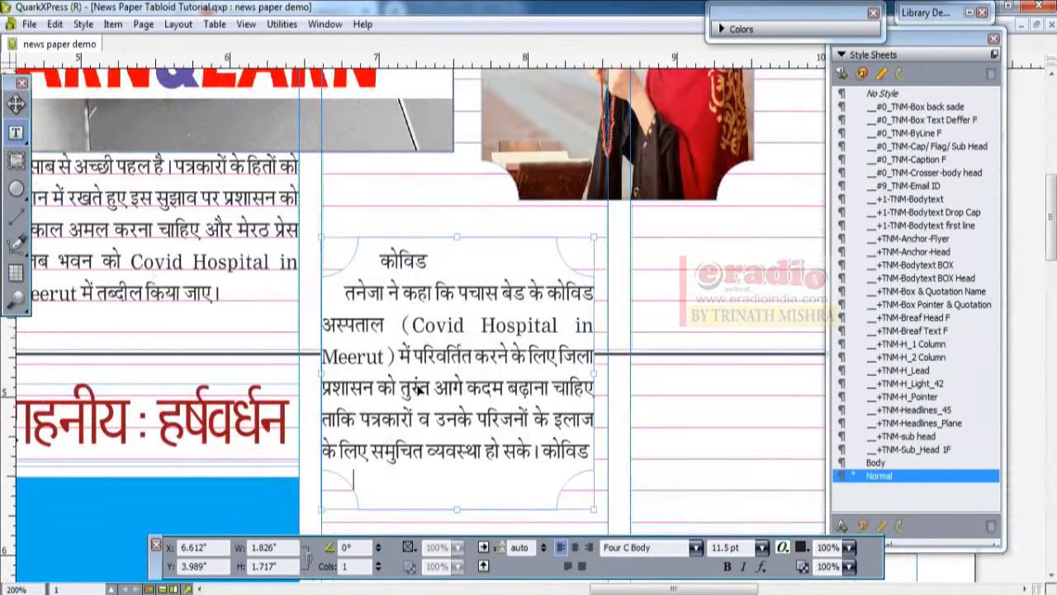
{"action": "scroll", "coordinate": [418, 390], "scroll_direction": "down", "scroll_amount": 2}
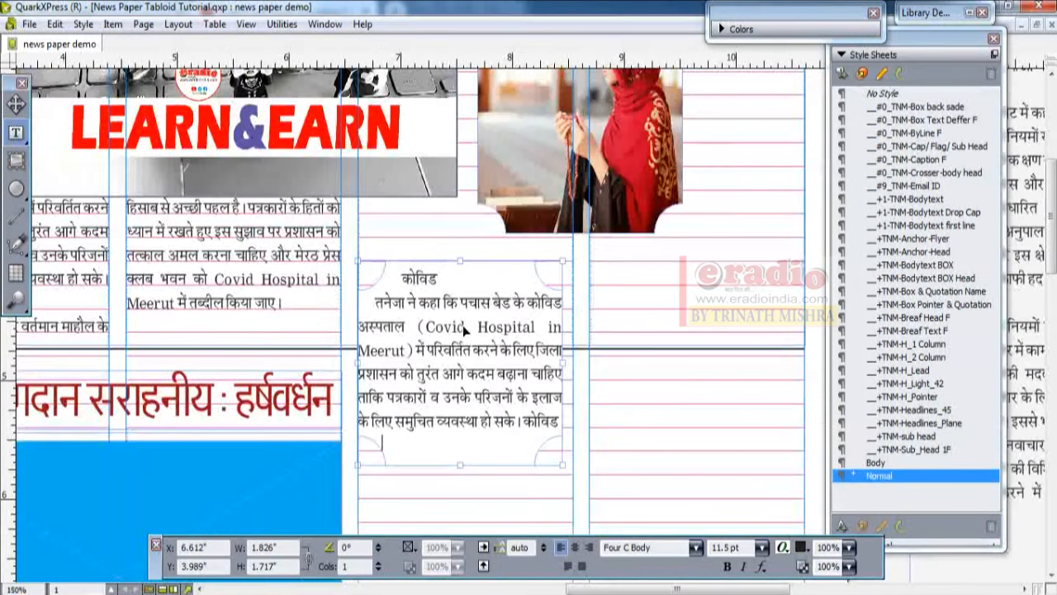
{"action": "key", "text": "ctrl+z"}
Change the duplicated concave-corner box's content type from picture to text, and paste the copied passage into it
{"action": "left_click", "coordinate": [112, 24]}
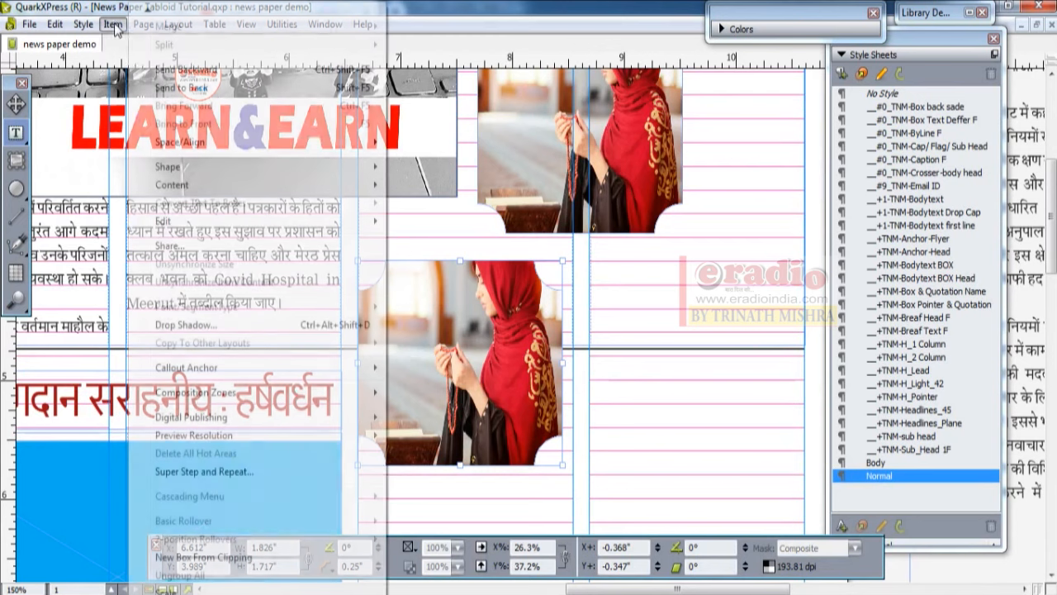
{"action": "mouse_move", "coordinate": [197, 189]}
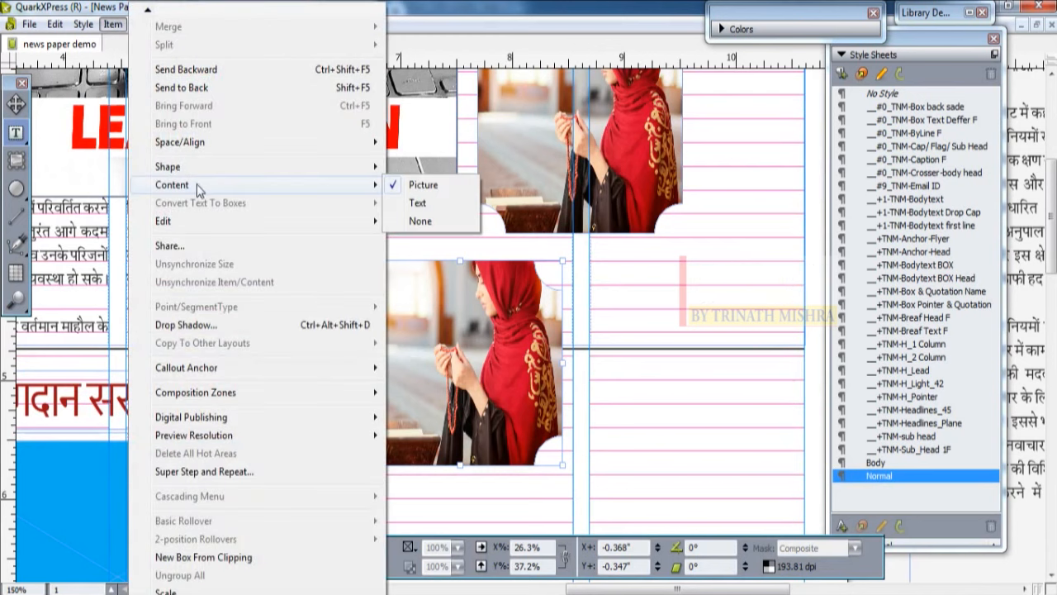
{"action": "left_click", "coordinate": [421, 203]}
{"action": "left_click", "coordinate": [578, 364]}
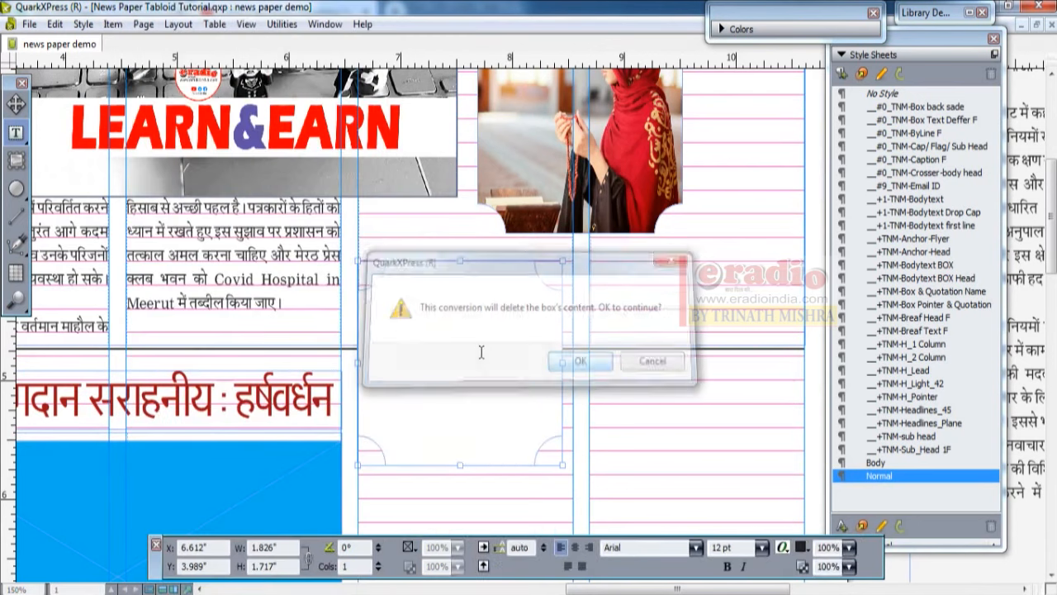
{"action": "key", "text": "ctrl+v"}
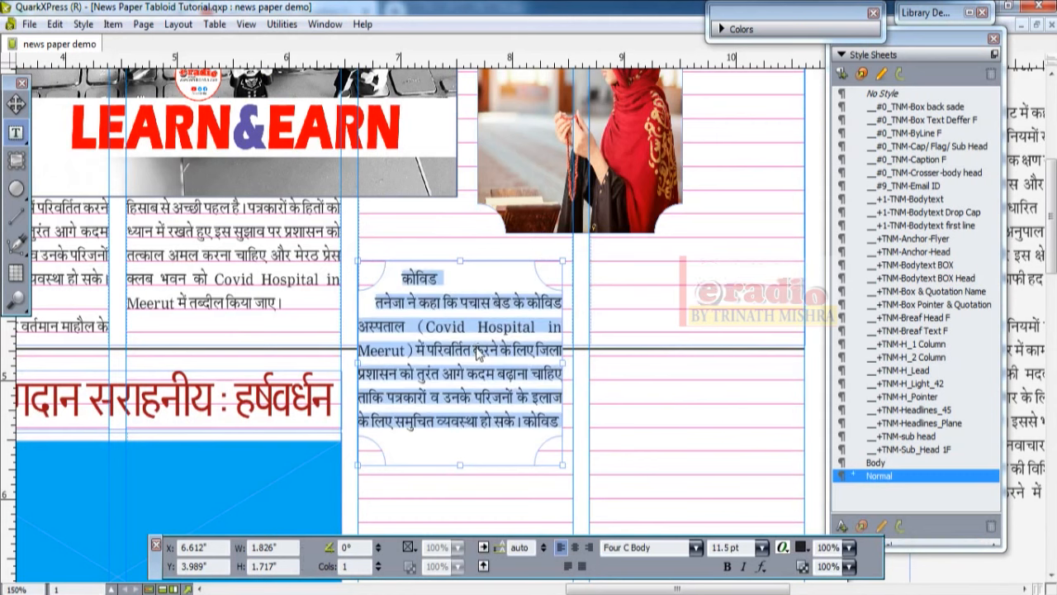
Replace the text in the concave-corner box with the passage copied again from the article, and undo that paste
{"action": "key", "text": "ctrl+a"}
{"action": "key", "text": "Delete"}
{"action": "key", "text": "ctrl+1"}
{"action": "left_click_drag", "start_coordinate": [232, 302], "coordinate": [167, 318]}
{"action": "key", "text": "ctrl+c"}
{"action": "left_click", "coordinate": [529, 333]}
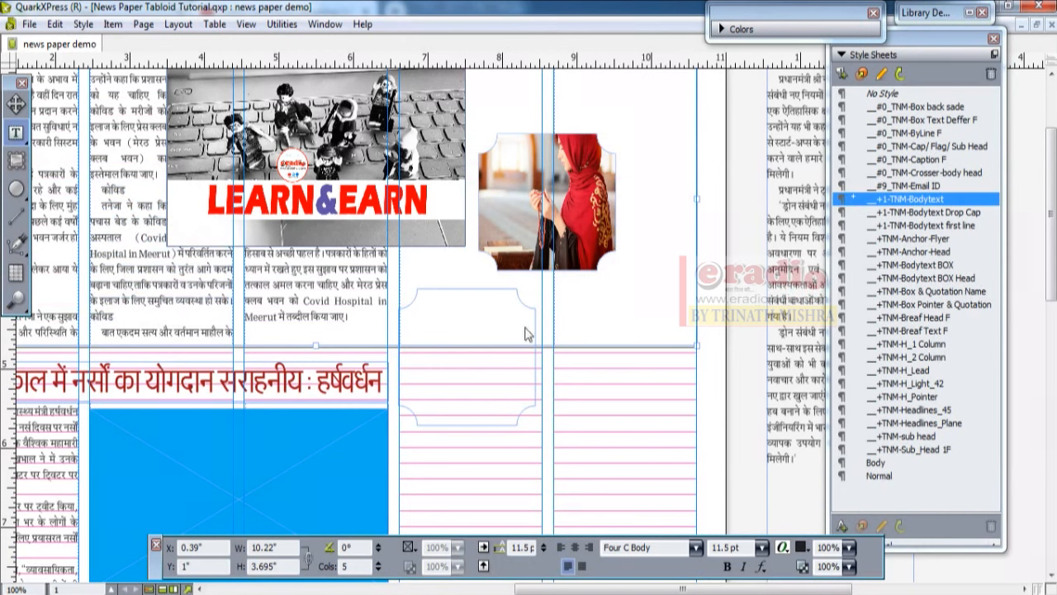
{"action": "key", "text": "ctrl+v"}
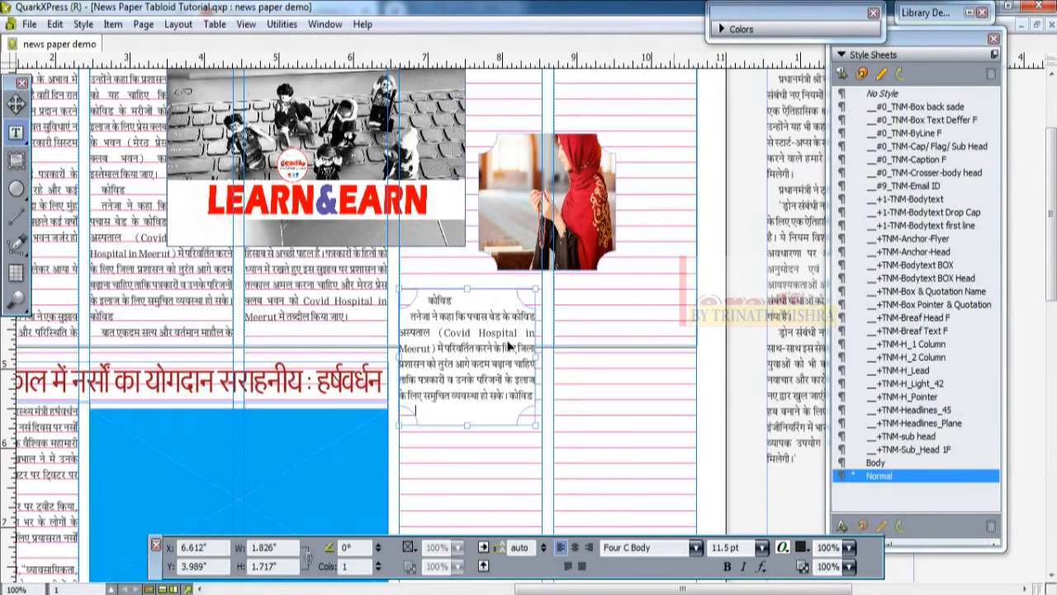
{"action": "key", "text": "ctrl+z"}
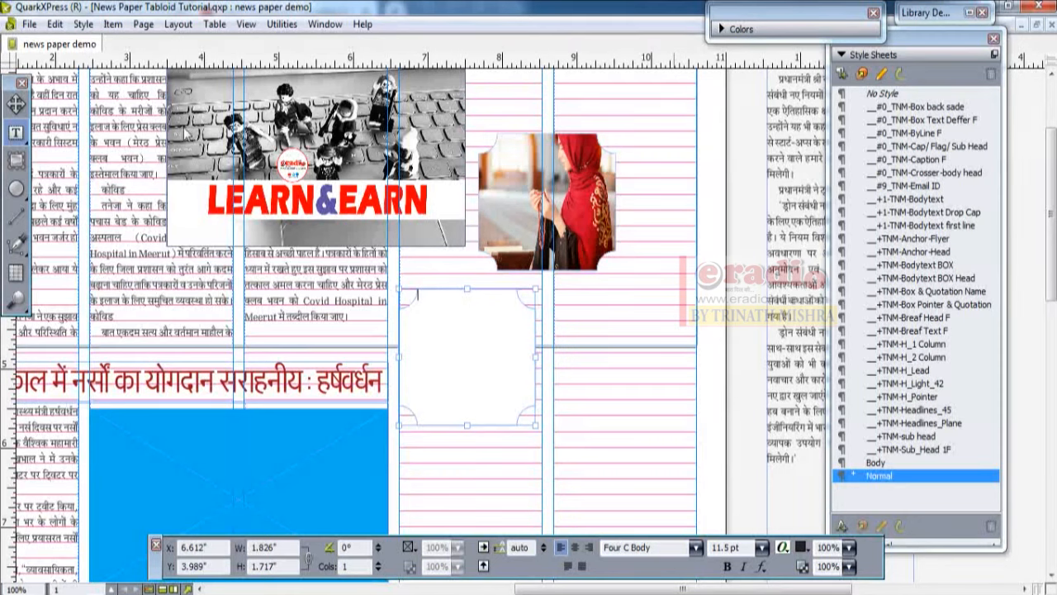
Apply a drop shadow with the default settings to the woman's concave-corner picture box
{"action": "left_click", "coordinate": [113, 25]}
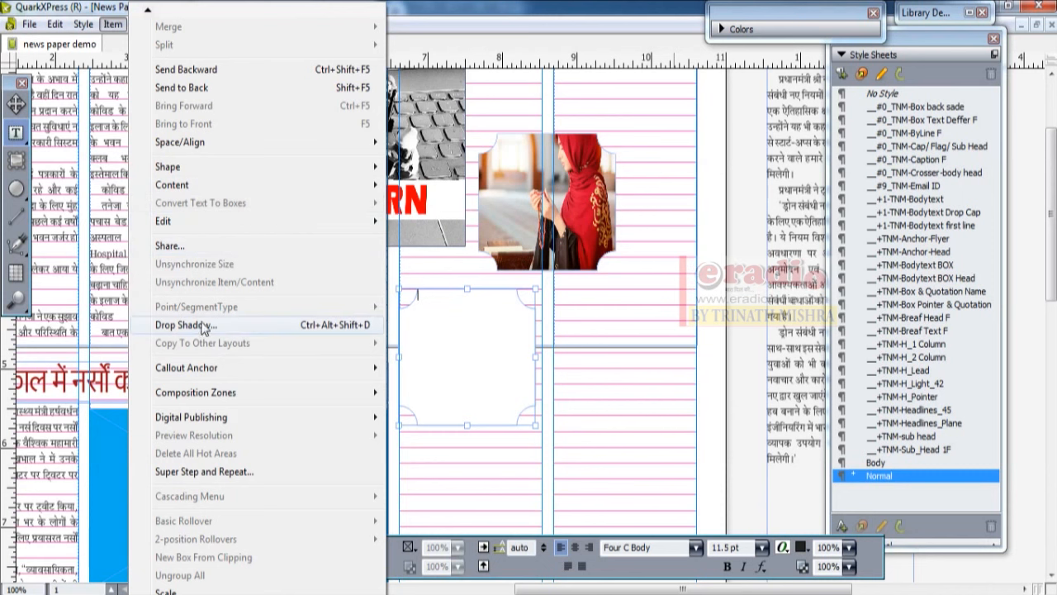
{"action": "left_click", "coordinate": [14, 106]}
{"action": "left_click", "coordinate": [500, 195]}
{"action": "scroll", "coordinate": [535, 204], "scroll_direction": "up", "scroll_amount": 1}
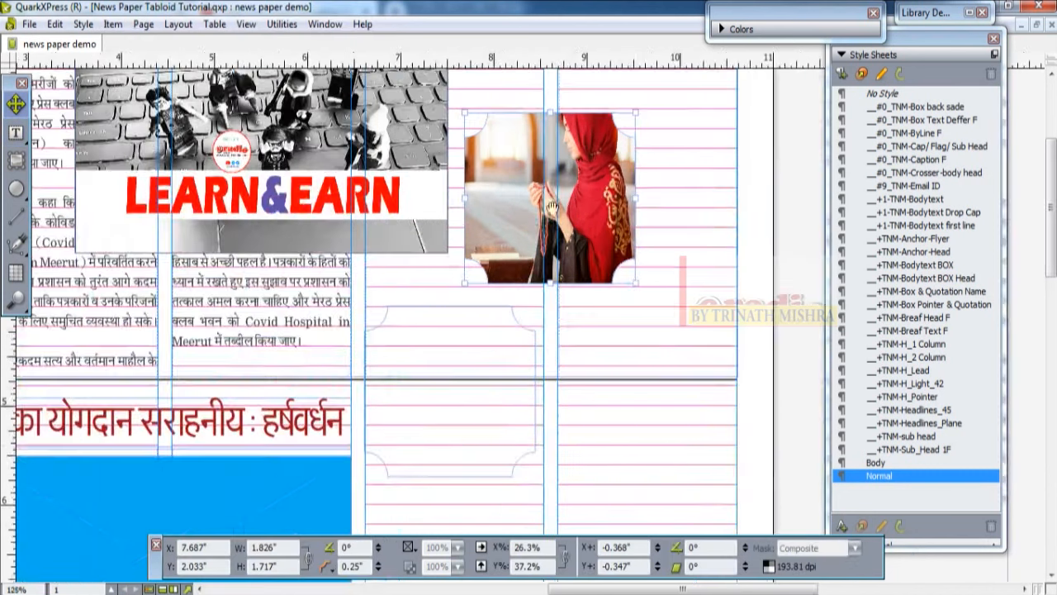
{"action": "left_click_drag", "start_coordinate": [535, 204], "coordinate": [436, 233]}
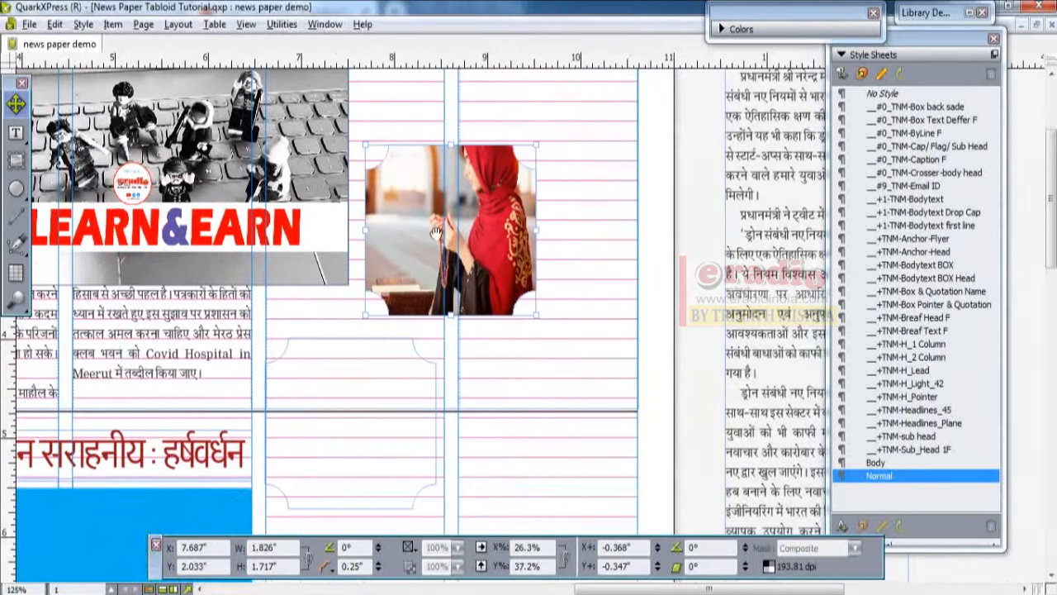
{"action": "left_click", "coordinate": [116, 24]}
{"action": "left_click", "coordinate": [216, 325]}
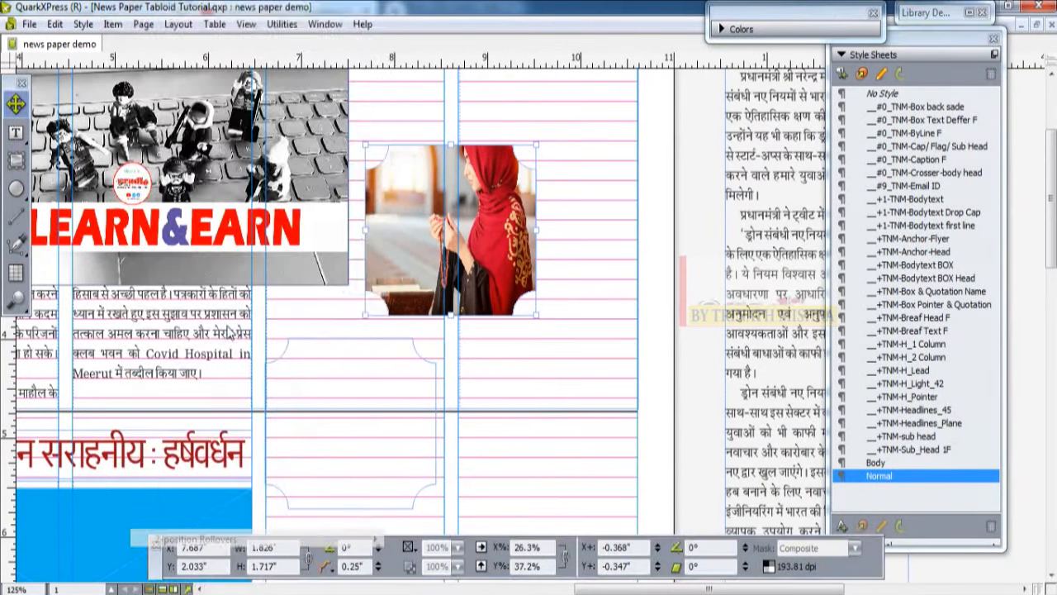
{"action": "left_click", "coordinate": [647, 363]}
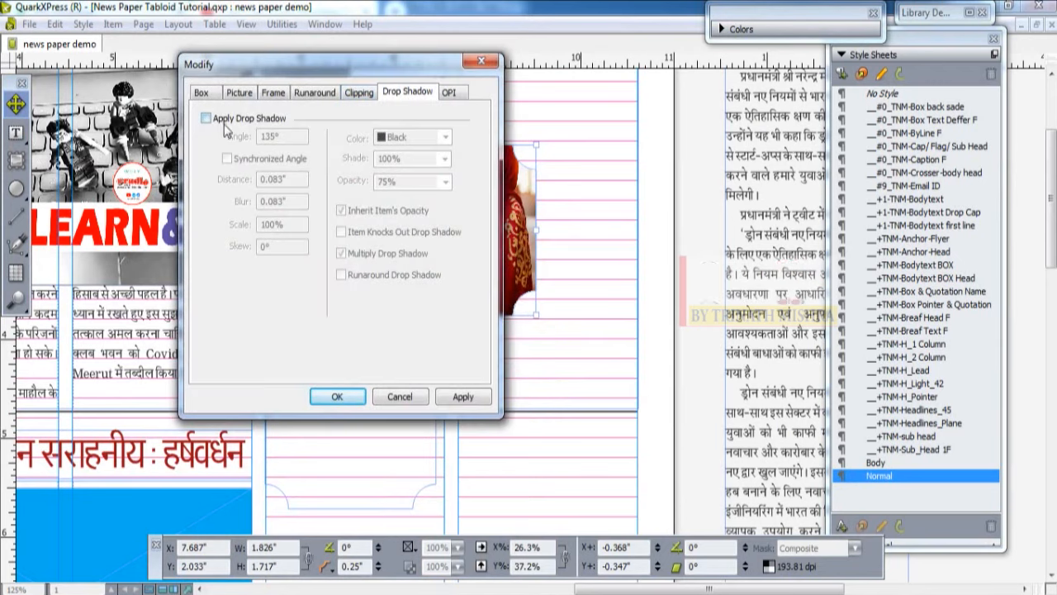
{"action": "left_click", "coordinate": [205, 119]}
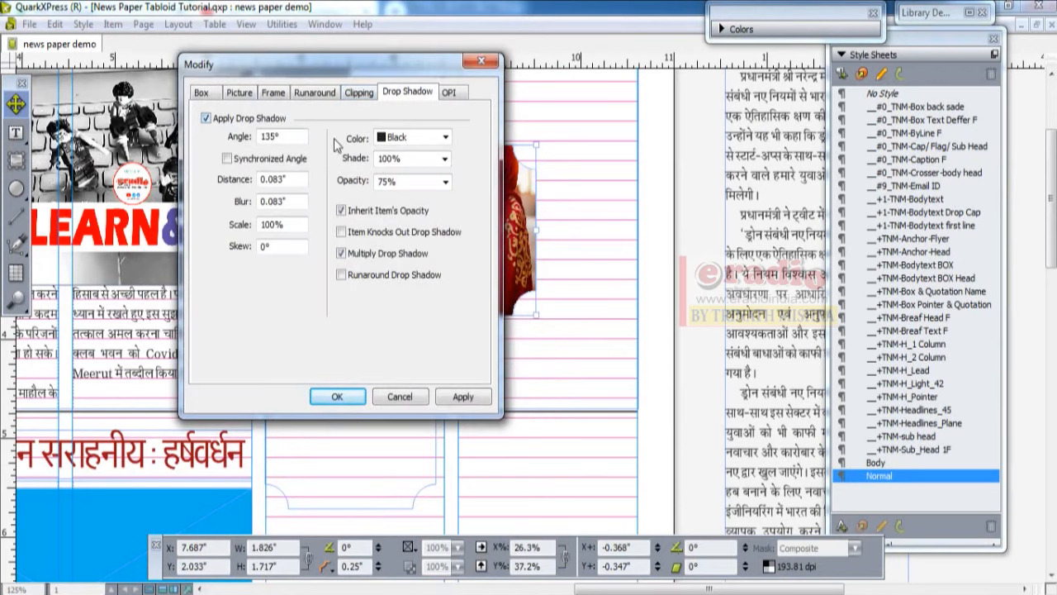
{"action": "left_click_drag", "start_coordinate": [334, 64], "coordinate": [203, 54]}
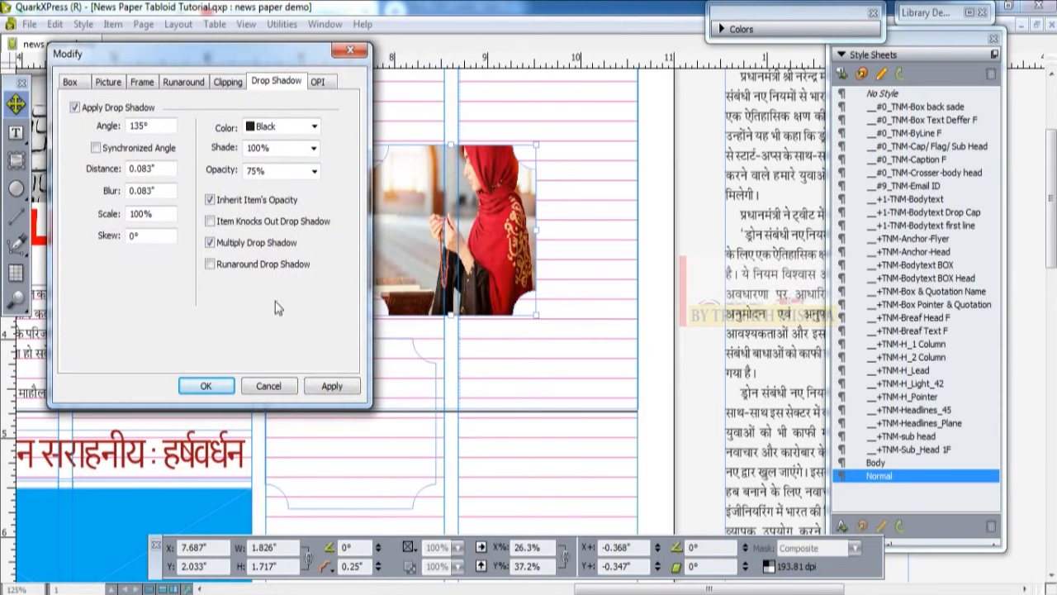
{"action": "left_click", "coordinate": [332, 386]}
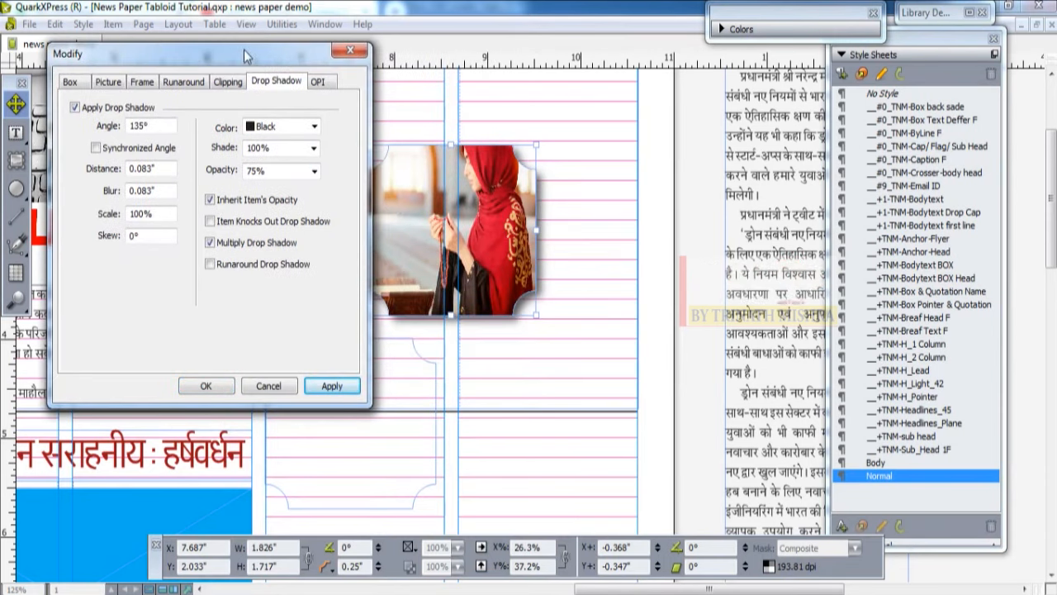
Change the color of the woman's picture box drop shadow to Magenta and its angle to 60°
{"action": "left_click_drag", "start_coordinate": [243, 51], "coordinate": [233, 53]}
{"action": "left_click", "coordinate": [277, 129]}
{"action": "left_click", "coordinate": [263, 194]}
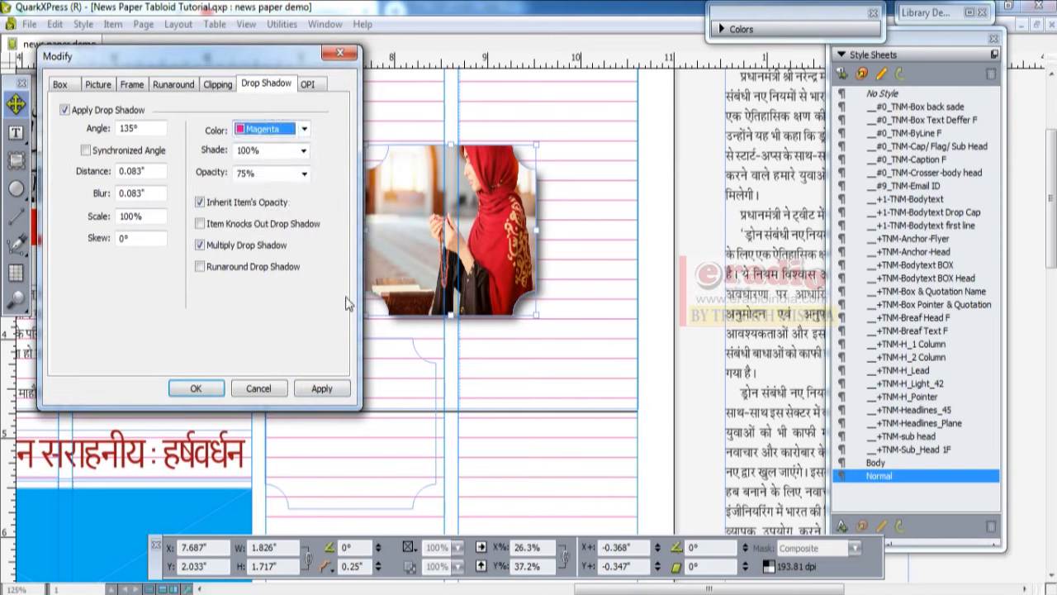
{"action": "left_click", "coordinate": [313, 394]}
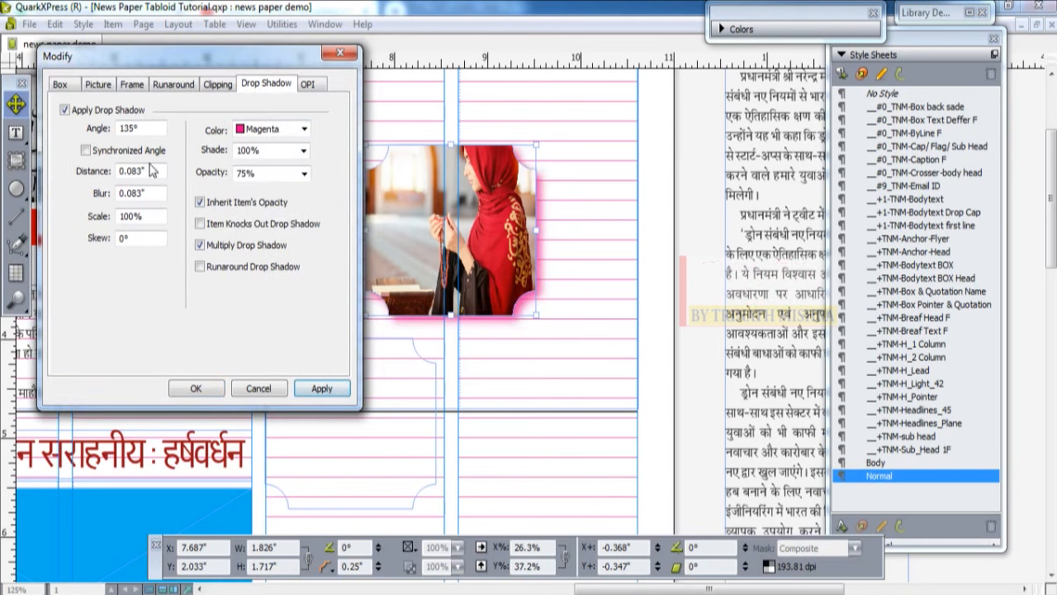
{"action": "left_click_drag", "start_coordinate": [149, 127], "coordinate": [15, 149]}
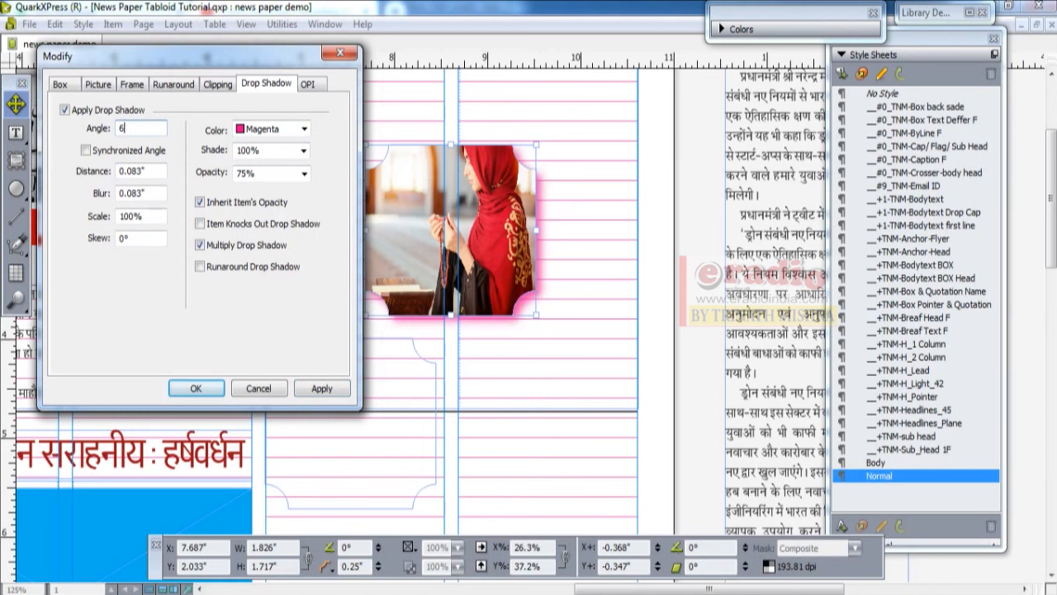
{"action": "type", "text": "60"}
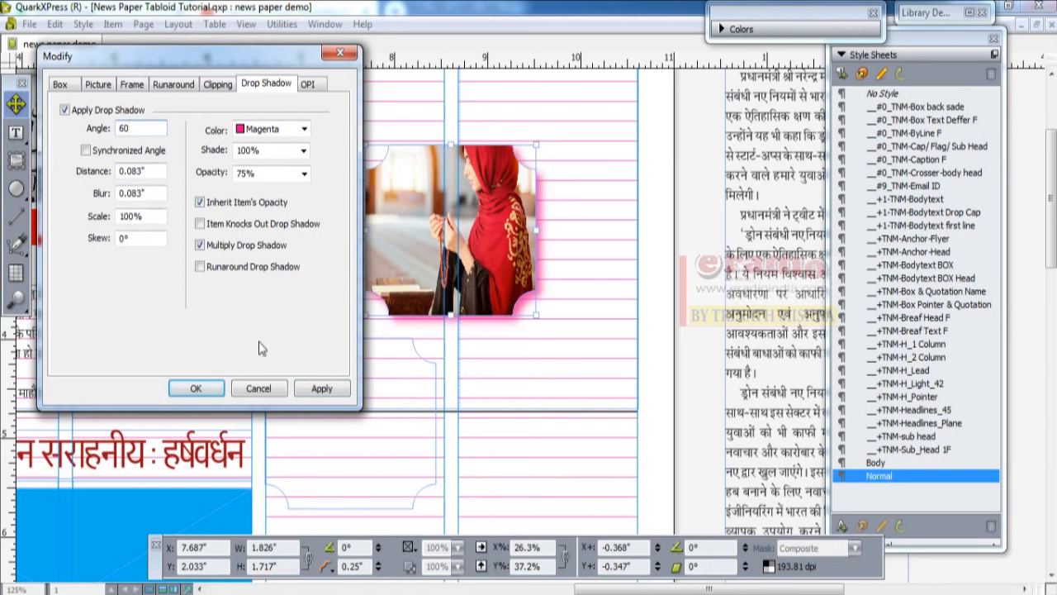
{"action": "left_click", "coordinate": [321, 389]}
Set the drop shadow's opacity to 100%, and move the woman's picture box to about X 7.875", Y 2.041"
{"action": "left_click_drag", "start_coordinate": [256, 55], "coordinate": [800, 91]}
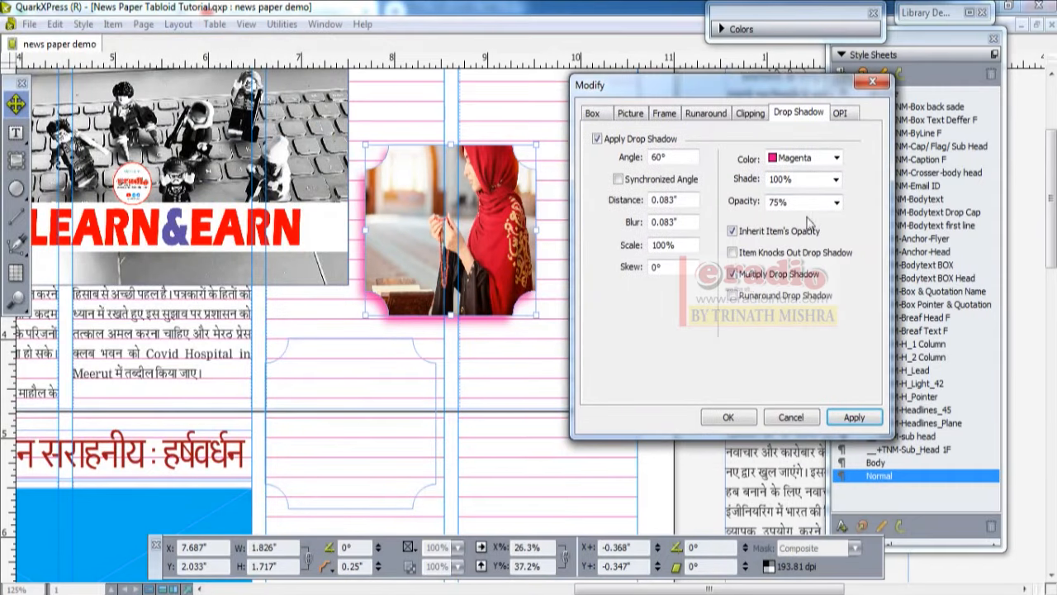
{"action": "left_click", "coordinate": [835, 205]}
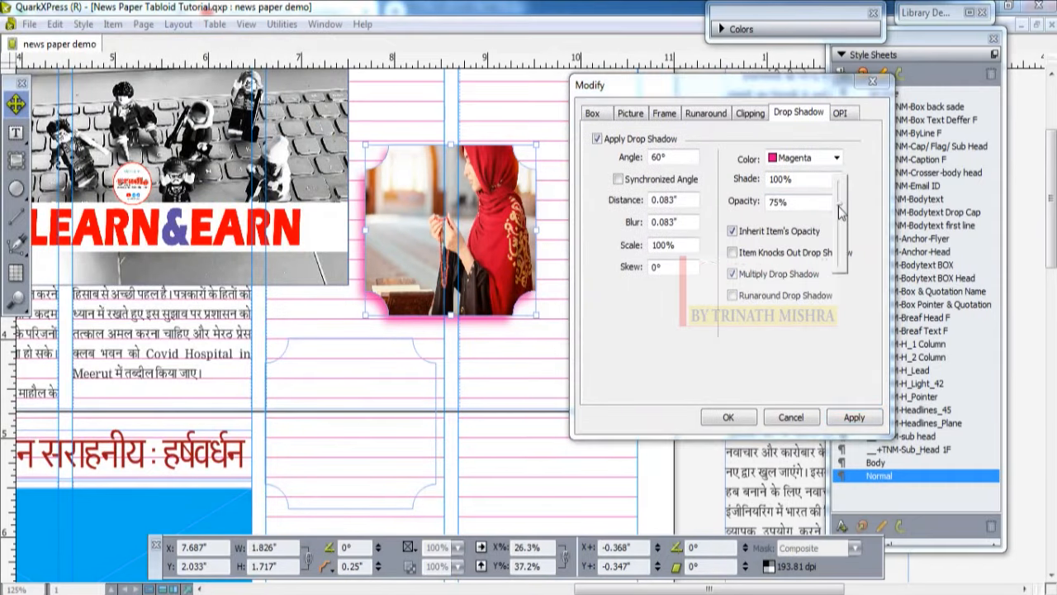
{"action": "left_click", "coordinate": [843, 201]}
{"action": "left_click", "coordinate": [853, 360]}
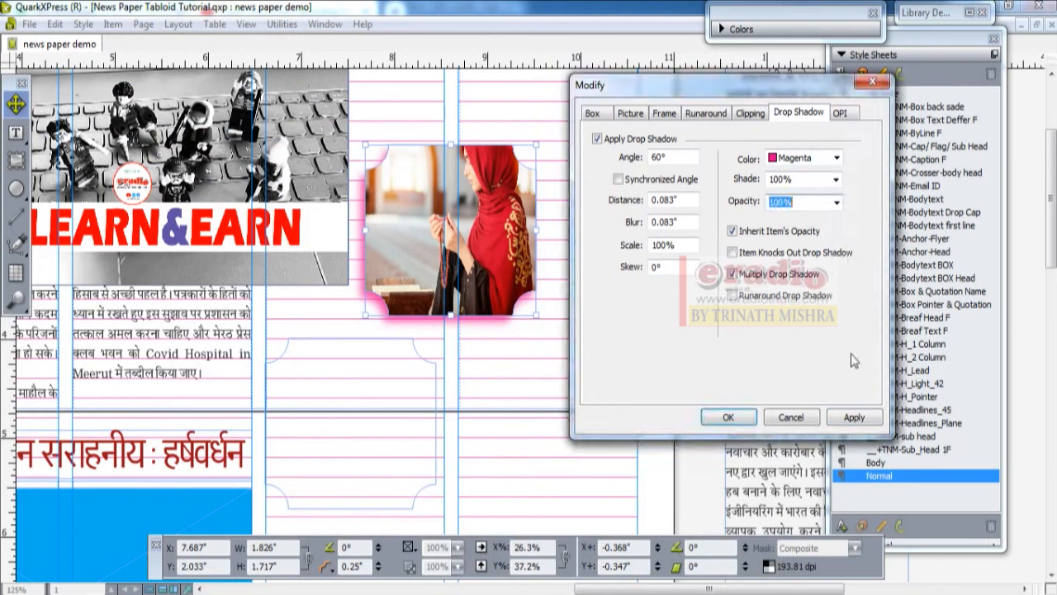
{"action": "left_click", "coordinate": [855, 418]}
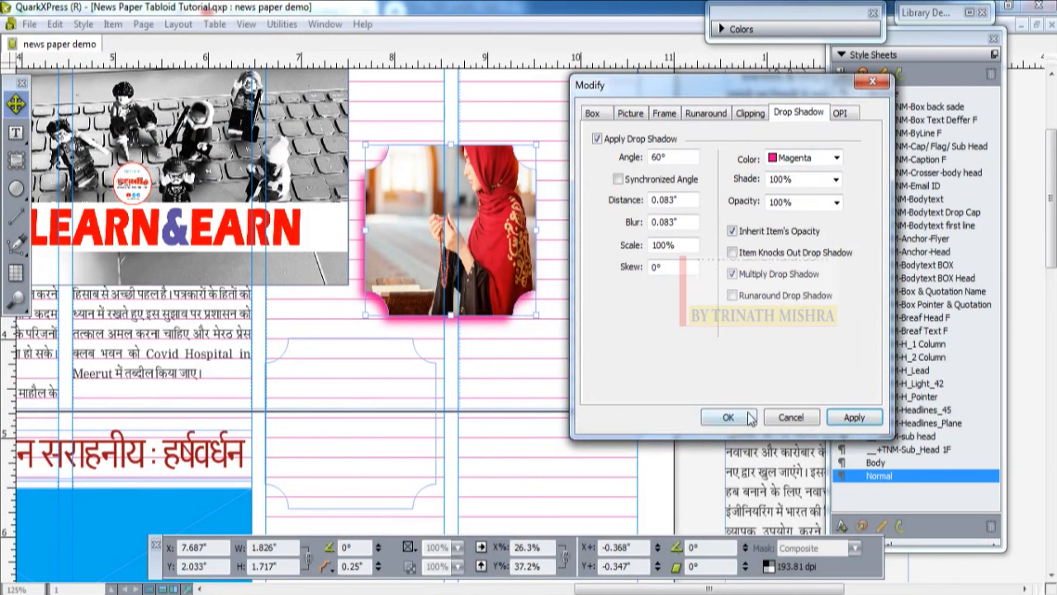
{"action": "left_click", "coordinate": [710, 415]}
{"action": "left_click_drag", "start_coordinate": [414, 267], "coordinate": [432, 268]}
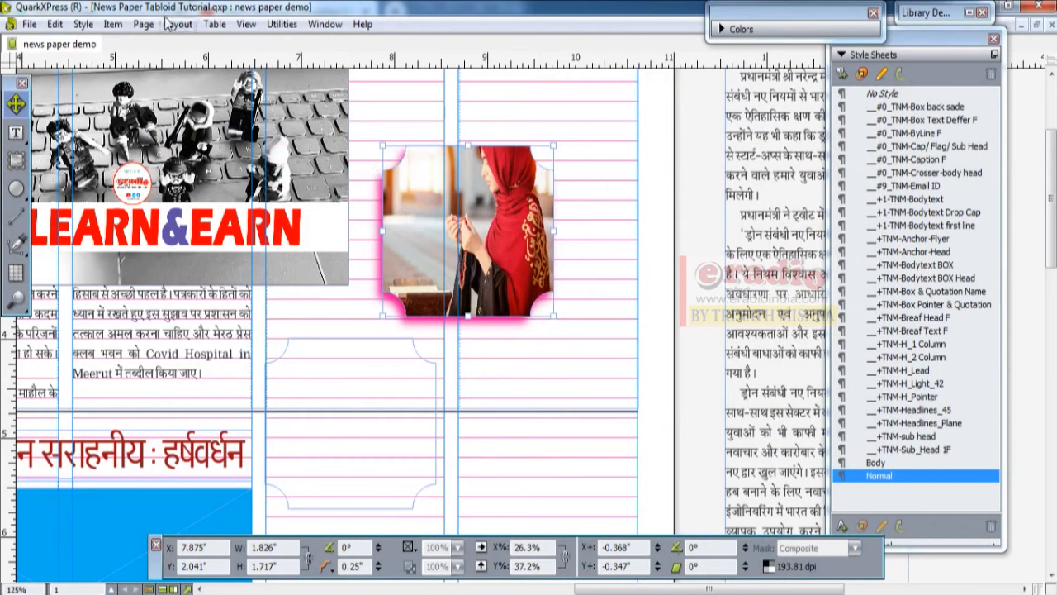
{"action": "left_click", "coordinate": [120, 26]}
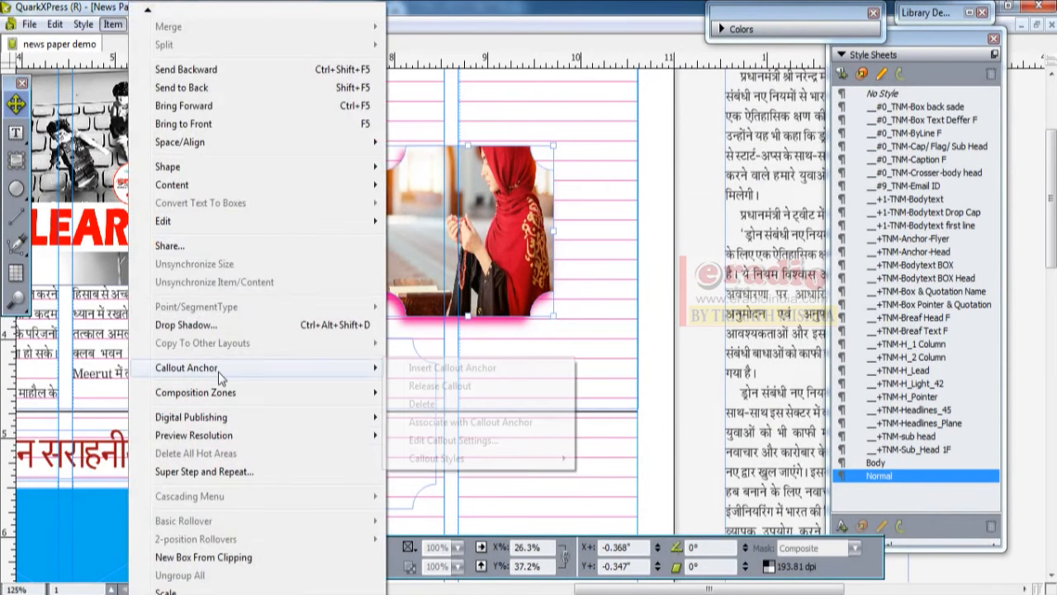
{"action": "mouse_move", "coordinate": [243, 418]}
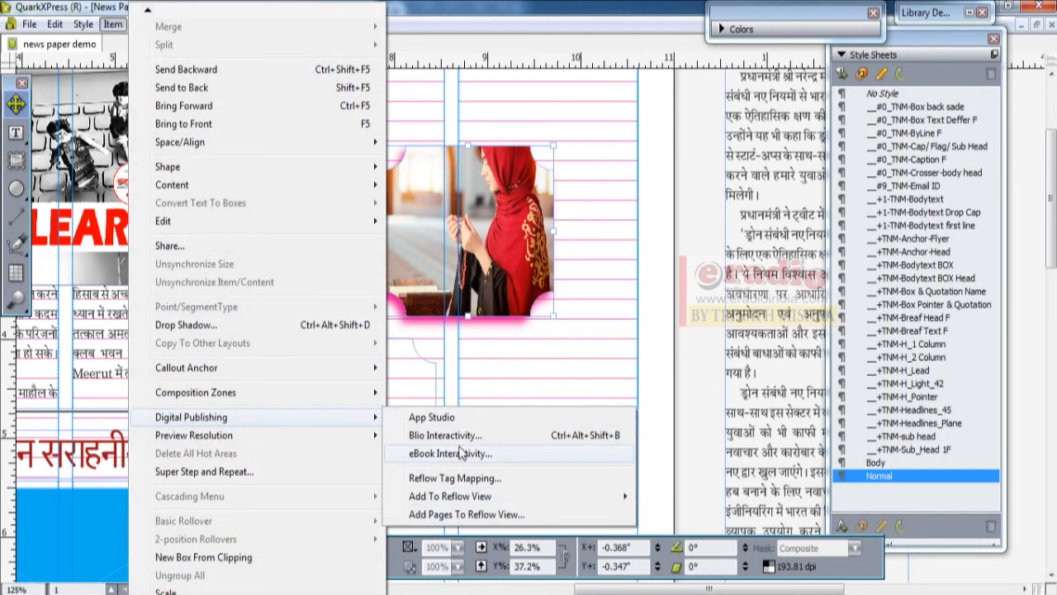
{"action": "mouse_move", "coordinate": [485, 498]}
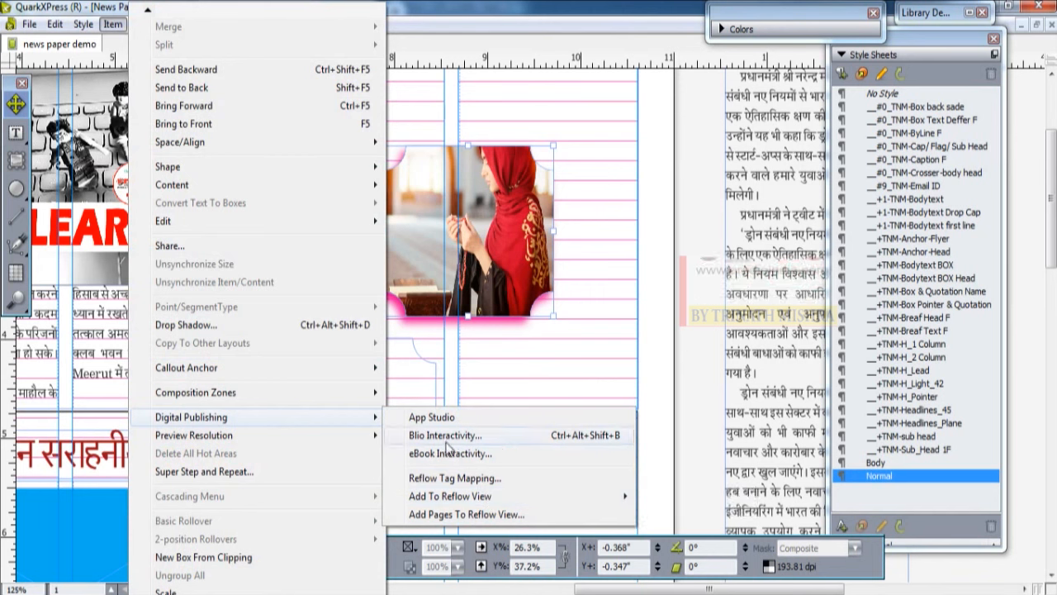
{"action": "mouse_move", "coordinate": [179, 441]}
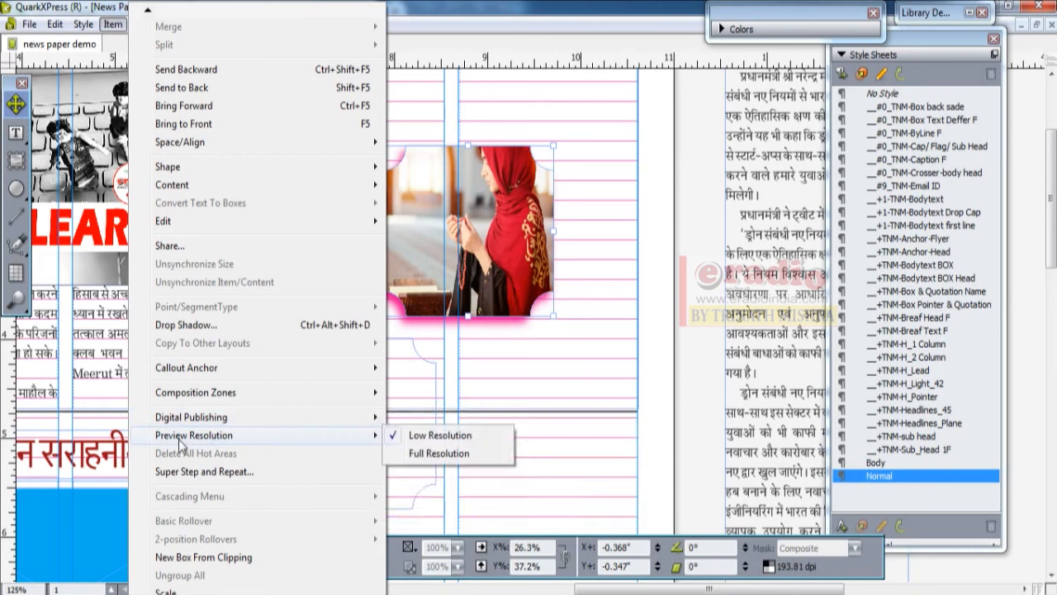
{"action": "left_click", "coordinate": [431, 263]}
{"action": "right_click", "coordinate": [436, 258]}
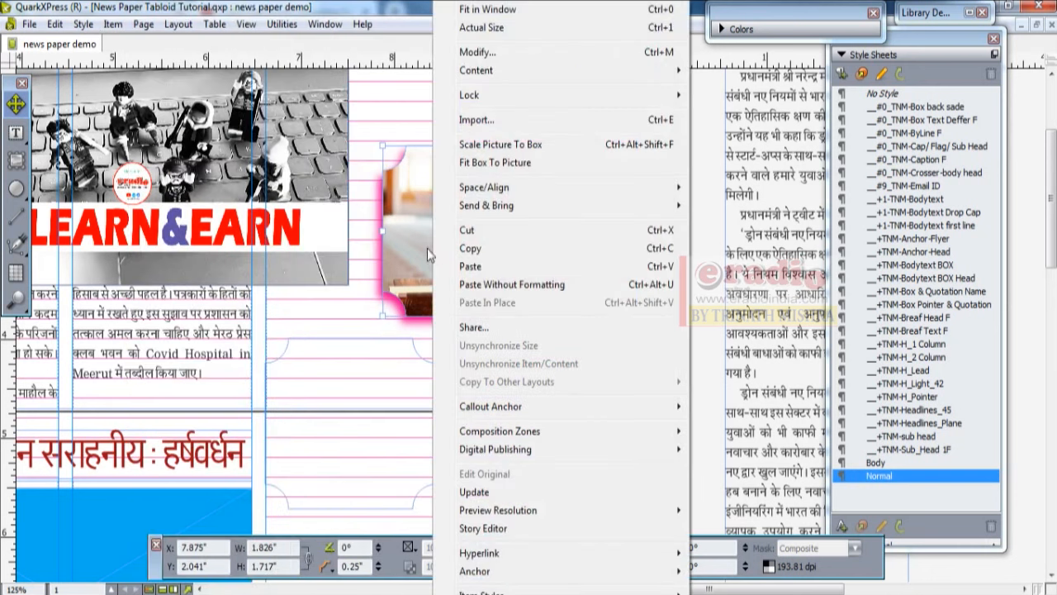
{"action": "left_click", "coordinate": [427, 248]}
Delete the empty concave-corner text box below the woman's picture
{"action": "scroll", "coordinate": [496, 226], "scroll_direction": "down", "scroll_amount": 4}
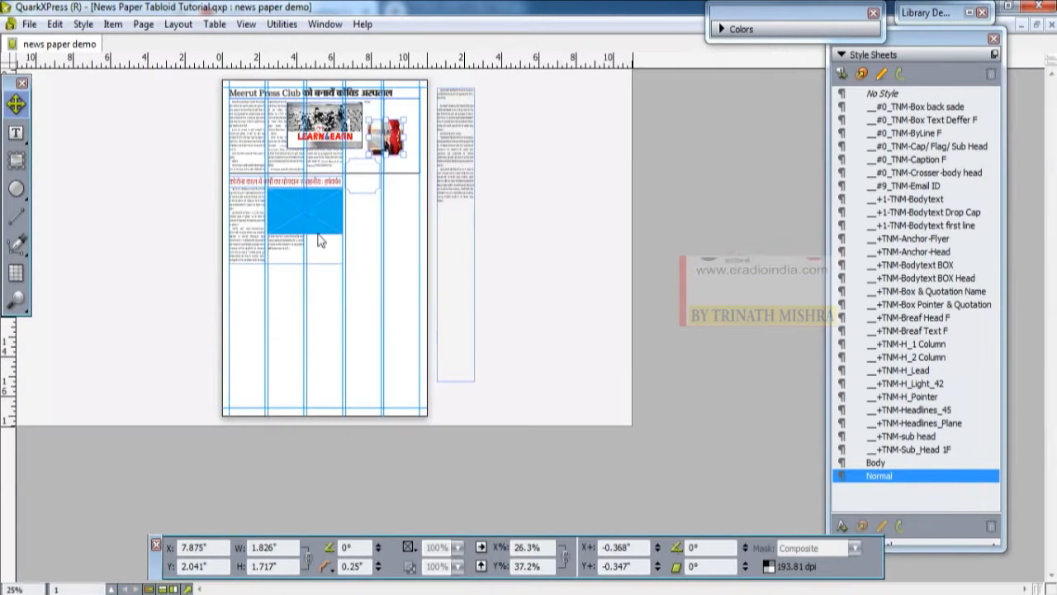
{"action": "scroll", "coordinate": [388, 256], "scroll_direction": "up", "scroll_amount": 3}
{"action": "scroll", "coordinate": [555, 249], "scroll_direction": "down", "scroll_amount": 2}
{"action": "scroll", "coordinate": [555, 246], "scroll_direction": "up", "scroll_amount": 2}
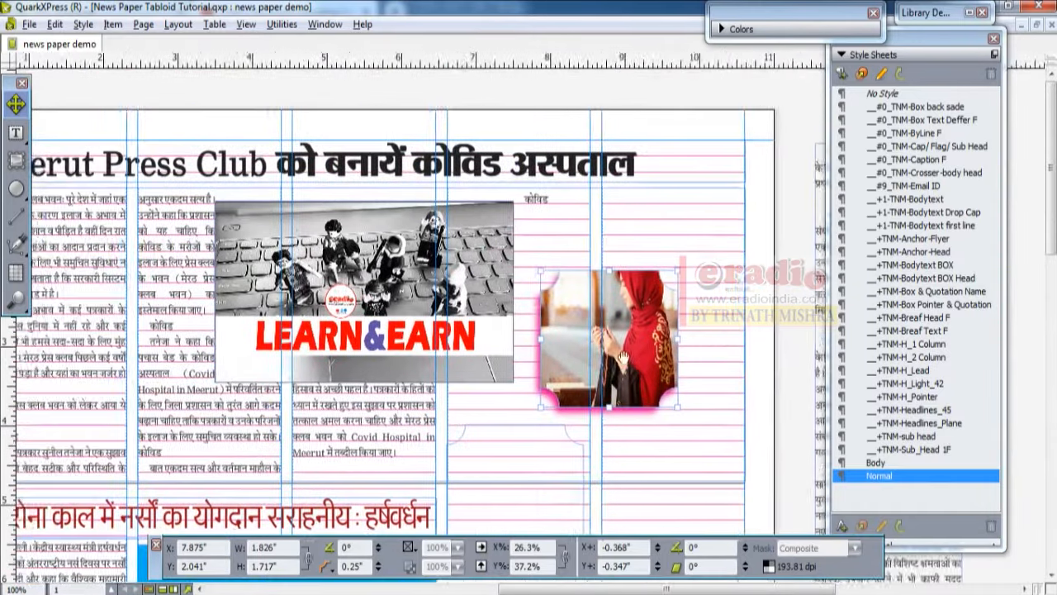
{"action": "left_click_drag", "start_coordinate": [624, 357], "coordinate": [547, 262], "text": "alt"}
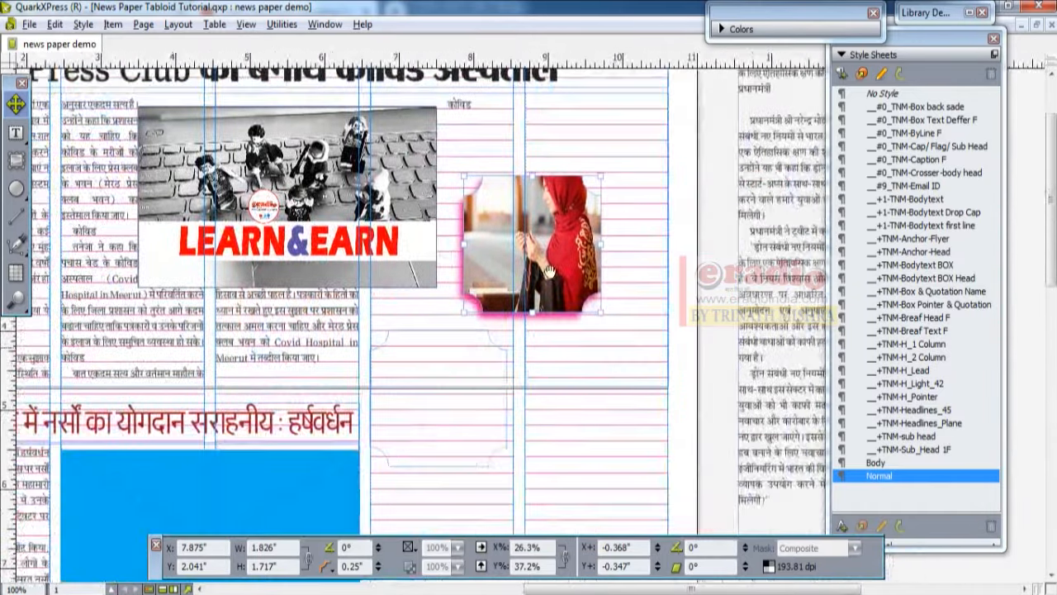
{"action": "left_click", "coordinate": [448, 392]}
{"action": "key", "text": "Delete"}
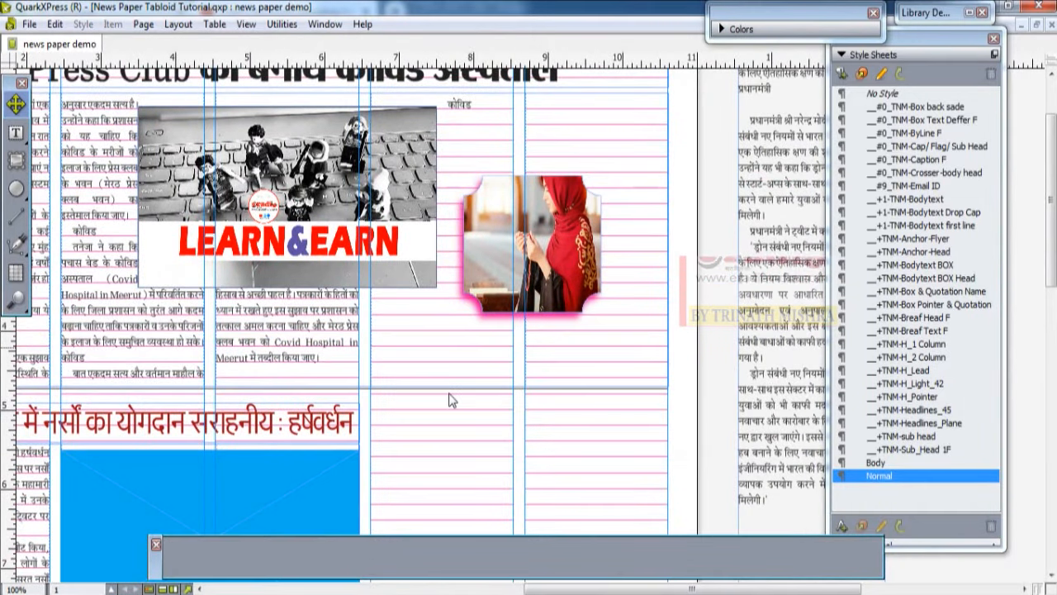
Try to switch the LEARN&EARN picture's preview to Full Resolution, and list its missing picture file
{"action": "scroll", "coordinate": [449, 398], "scroll_direction": "up", "scroll_amount": 2}
{"action": "scroll", "coordinate": [393, 276], "scroll_direction": "up", "scroll_amount": 1}
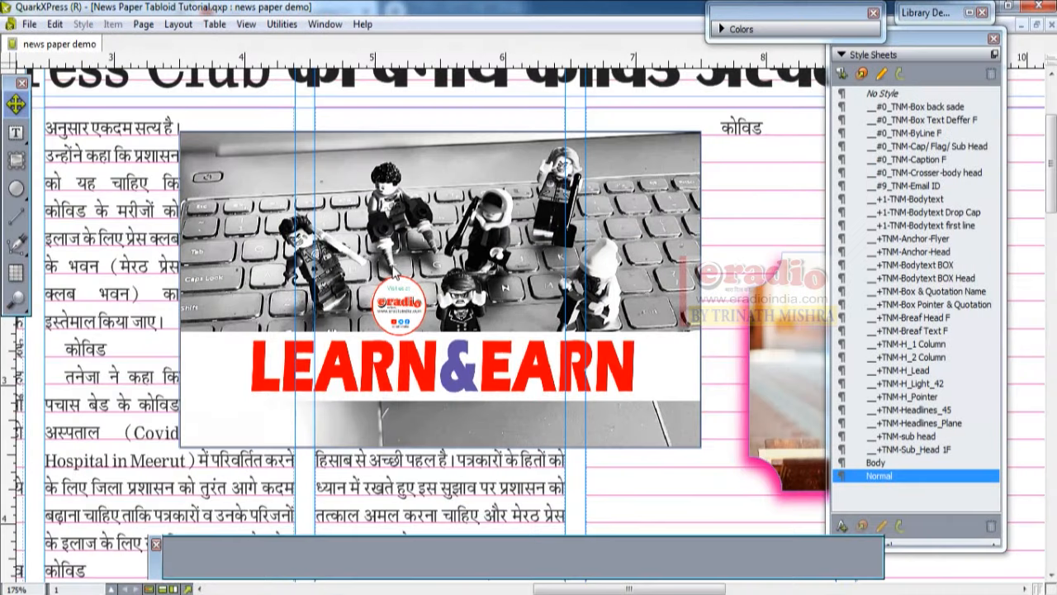
{"action": "left_click", "coordinate": [394, 276]}
{"action": "right_click", "coordinate": [394, 276]}
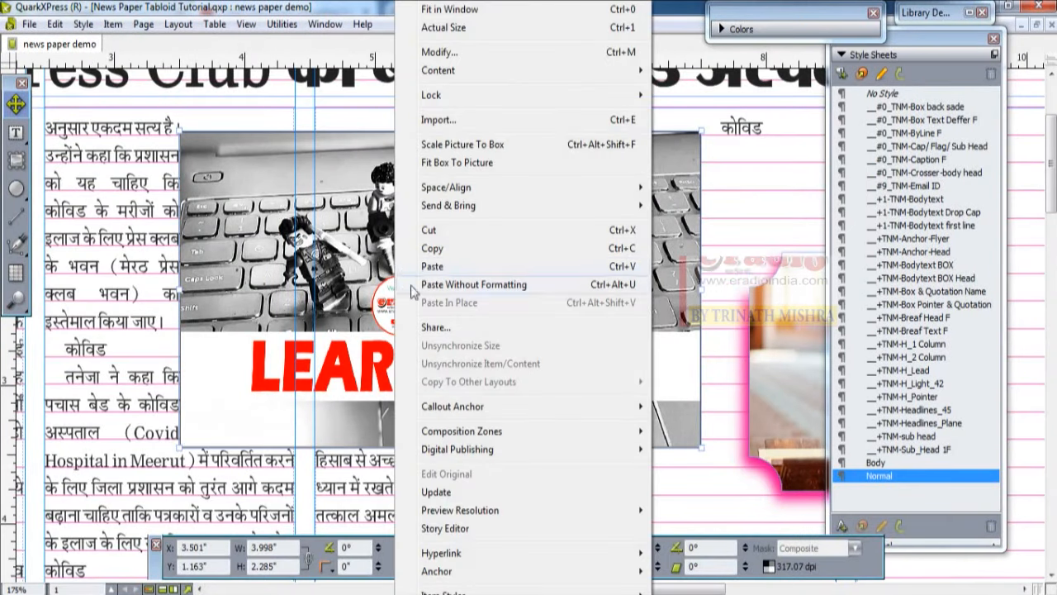
{"action": "mouse_move", "coordinate": [483, 516]}
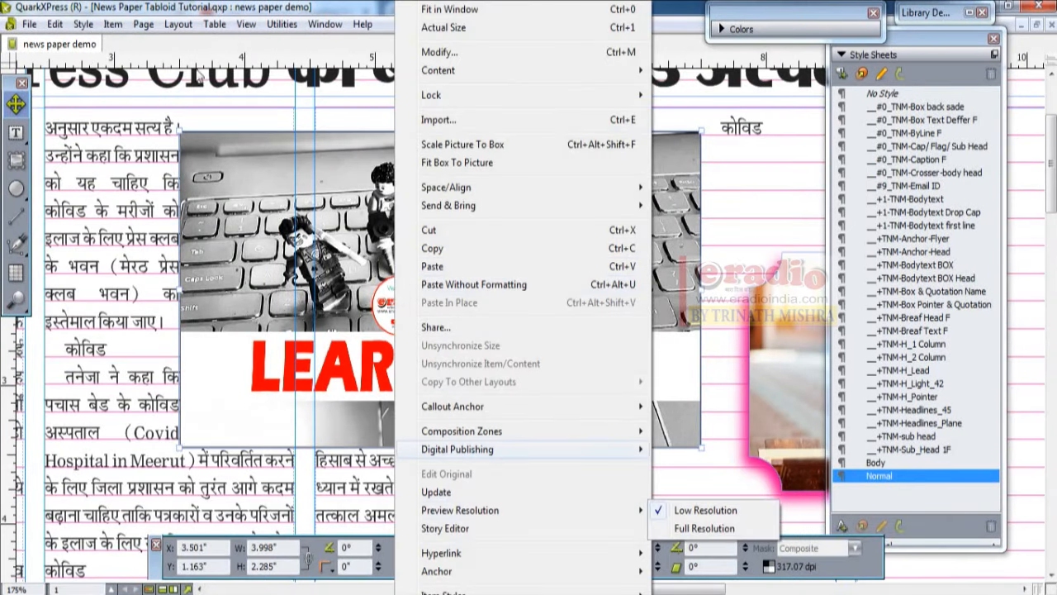
{"action": "left_click", "coordinate": [116, 24]}
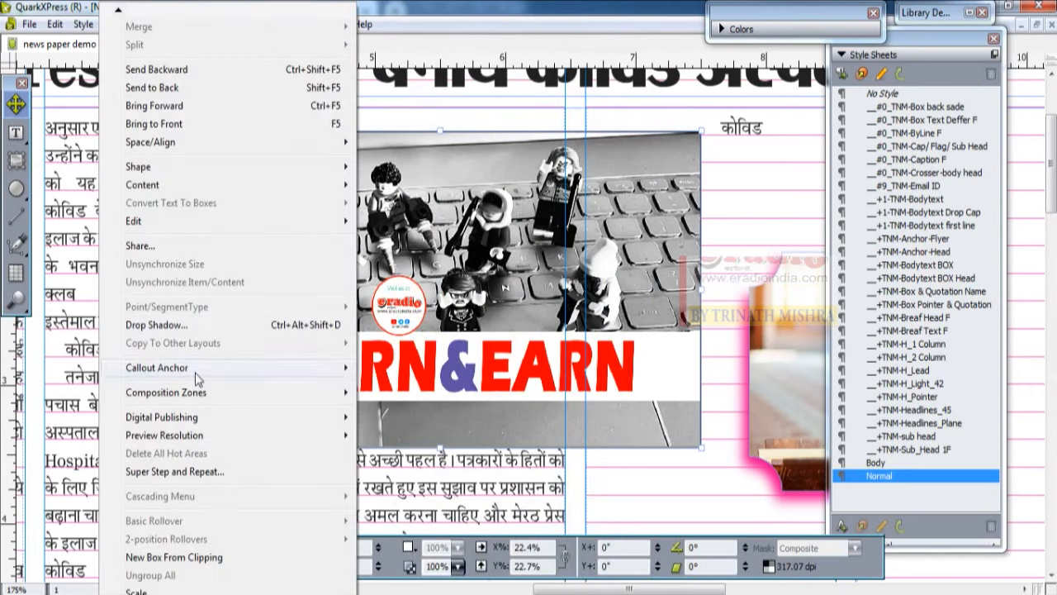
{"action": "mouse_move", "coordinate": [192, 444]}
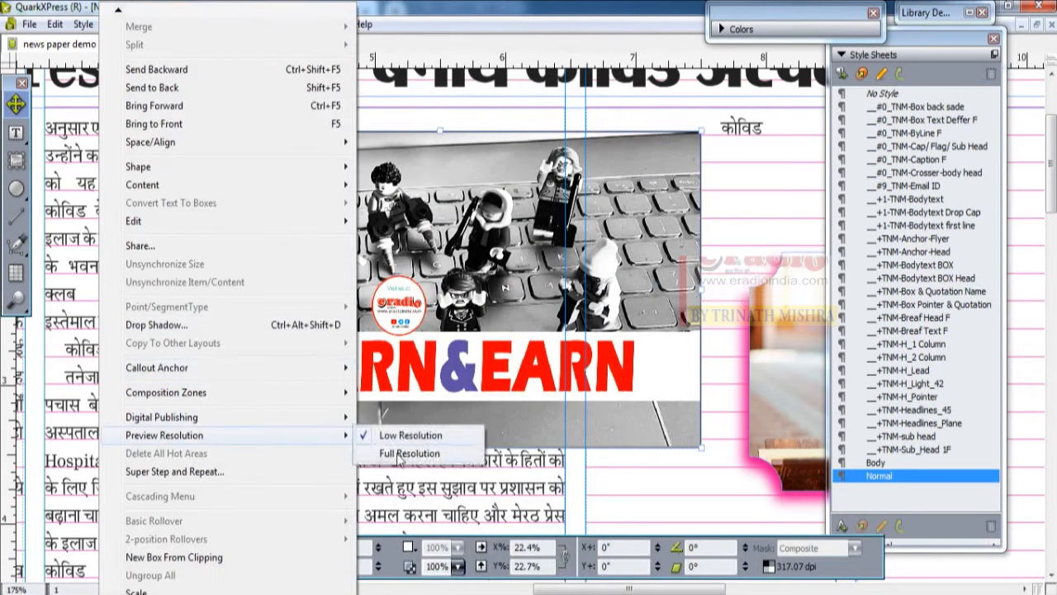
{"action": "left_click", "coordinate": [413, 453]}
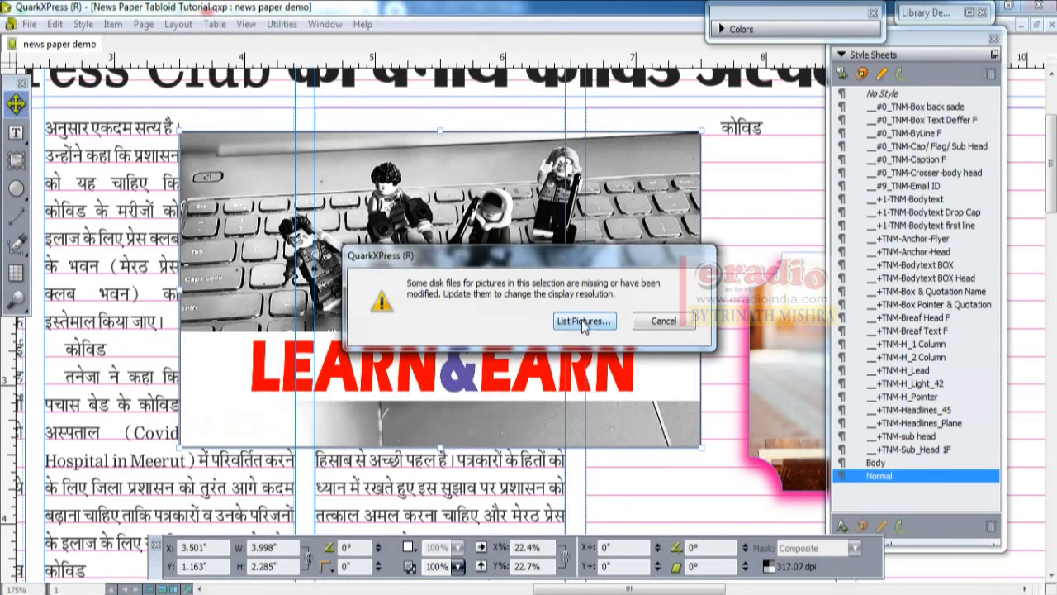
{"action": "left_click", "coordinate": [584, 321]}
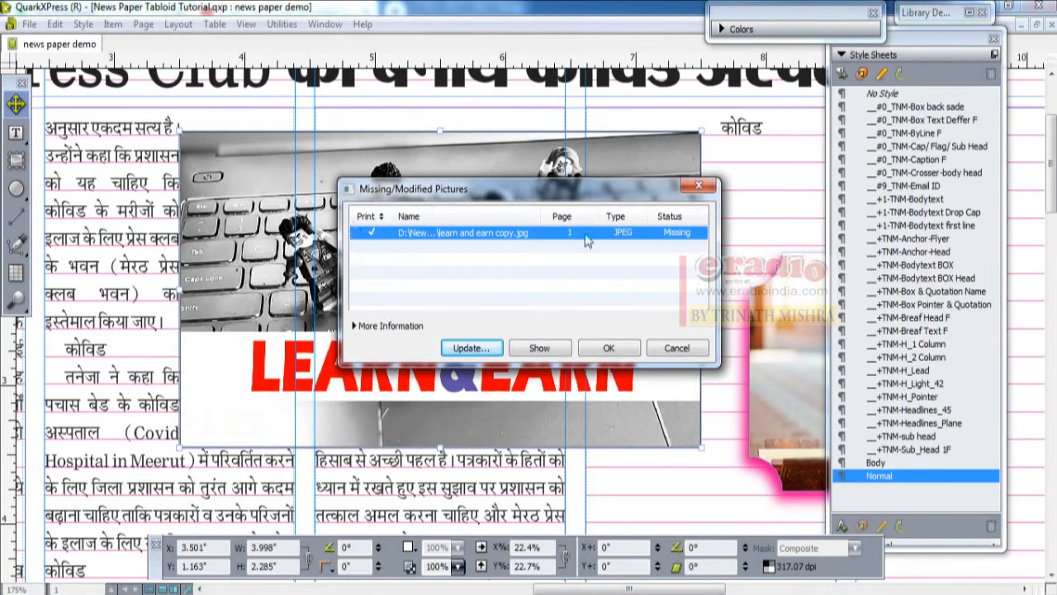
{"action": "left_click", "coordinate": [588, 349]}
Import the picture "learn and earn copy new" from the Tutorial Quark folder into the LEARN&EARN box, and scale it to the box
{"action": "scroll", "coordinate": [419, 307], "scroll_direction": "down", "scroll_amount": 1}
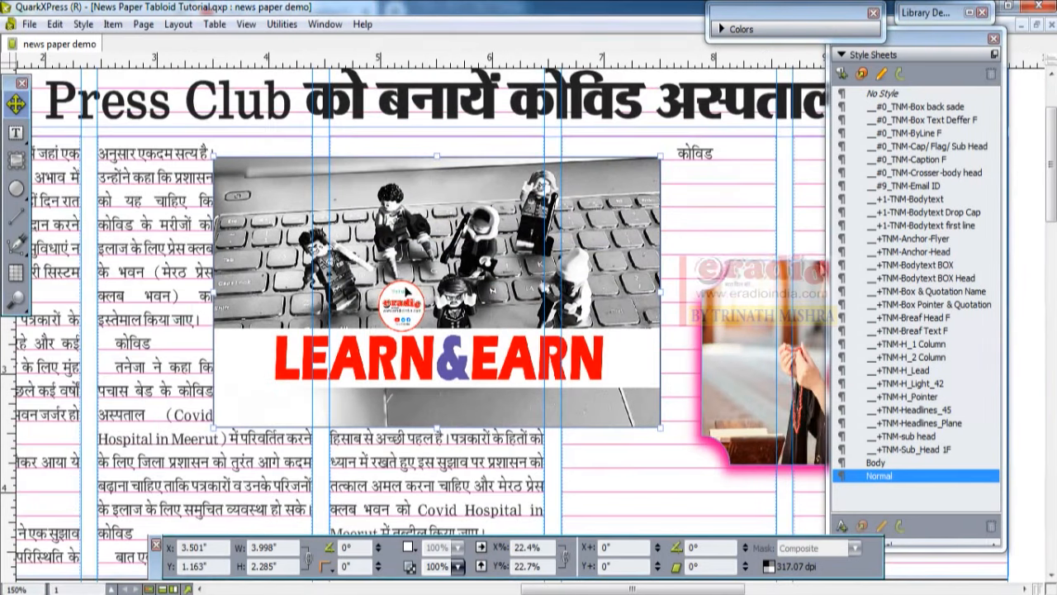
{"action": "key", "text": "ctrl+e"}
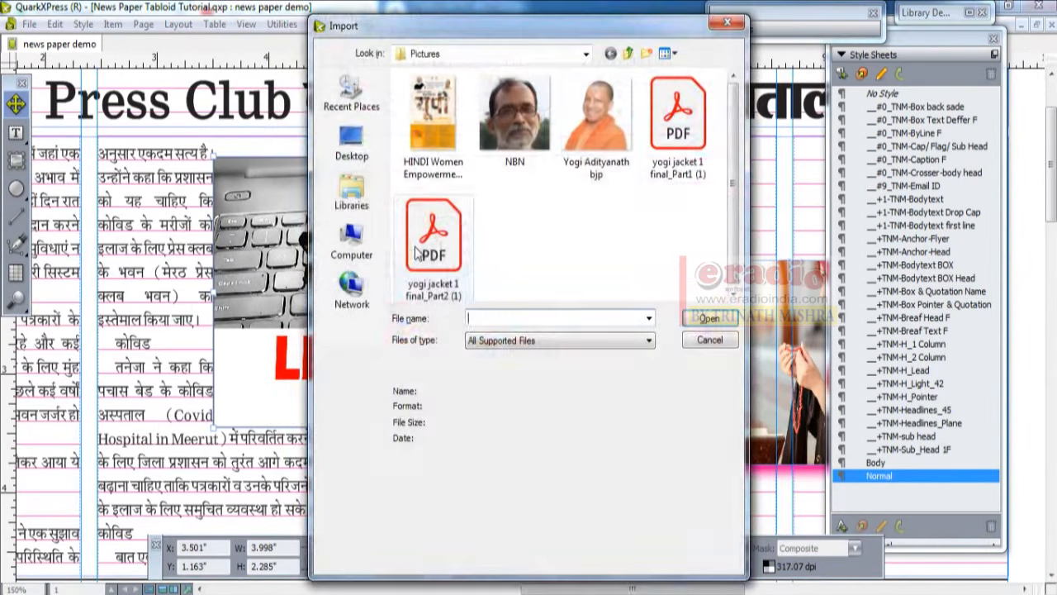
{"action": "left_click", "coordinate": [352, 248]}
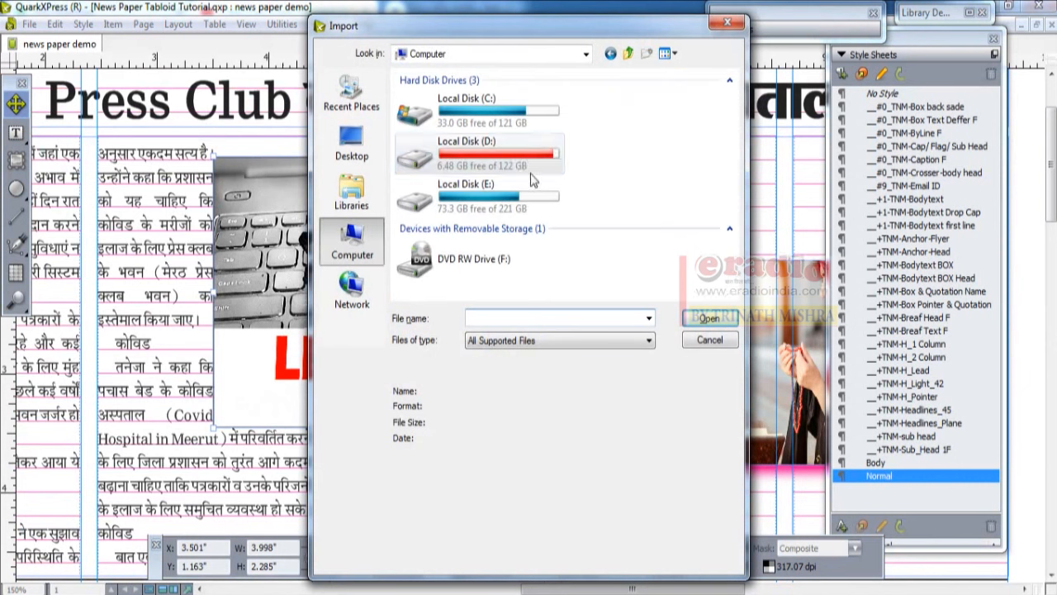
{"action": "double_click", "coordinate": [520, 196]}
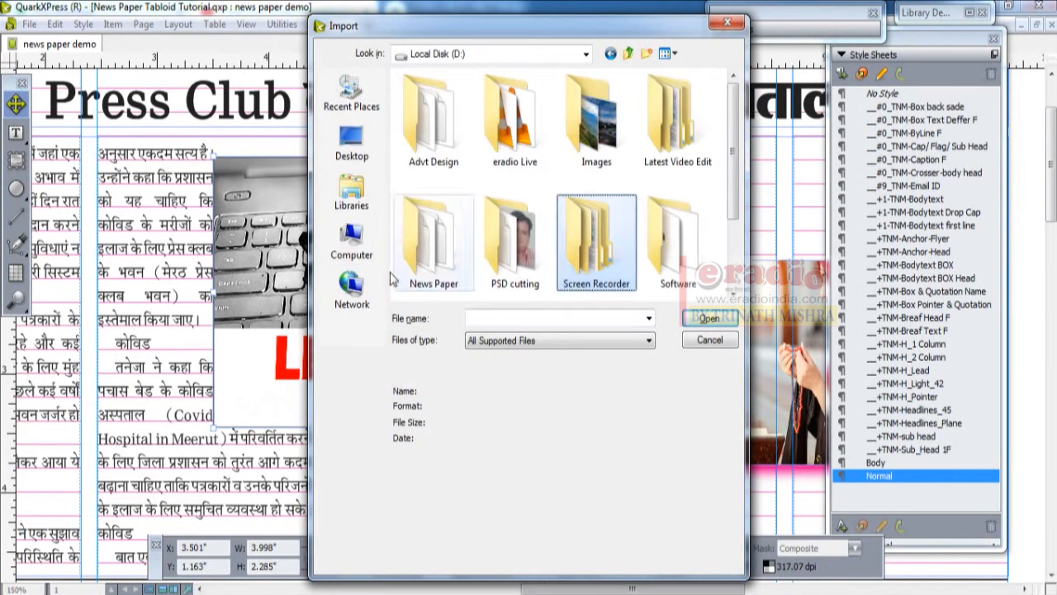
{"action": "double_click", "coordinate": [434, 219]}
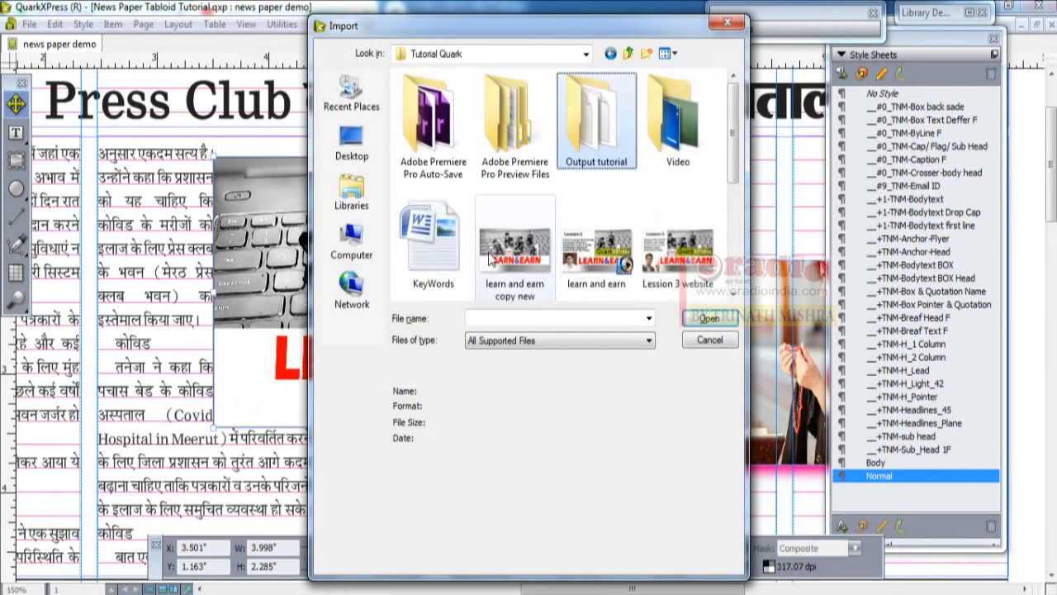
{"action": "left_click", "coordinate": [514, 248]}
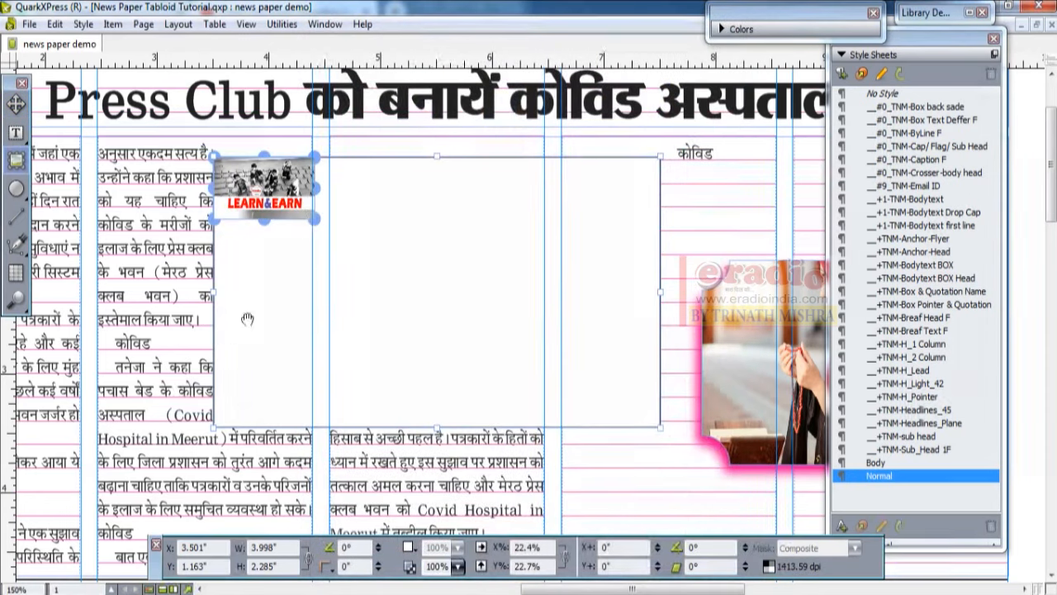
{"action": "key", "text": "ctrl+alt+shift+f"}
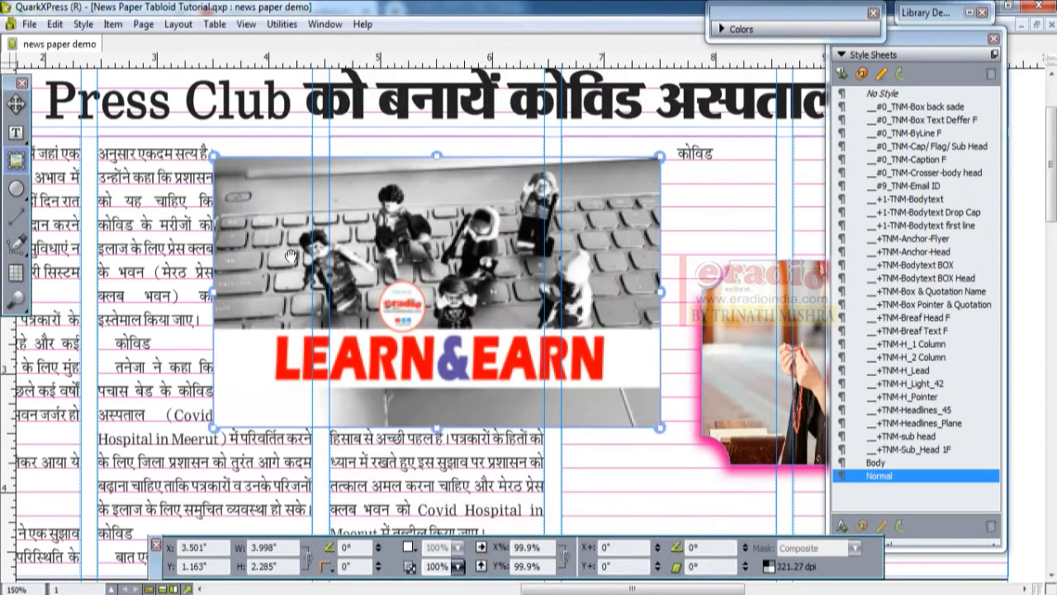
Set the reimported LEARN&EARN picture's preview resolution to Full Resolution
{"action": "right_click", "coordinate": [470, 299]}
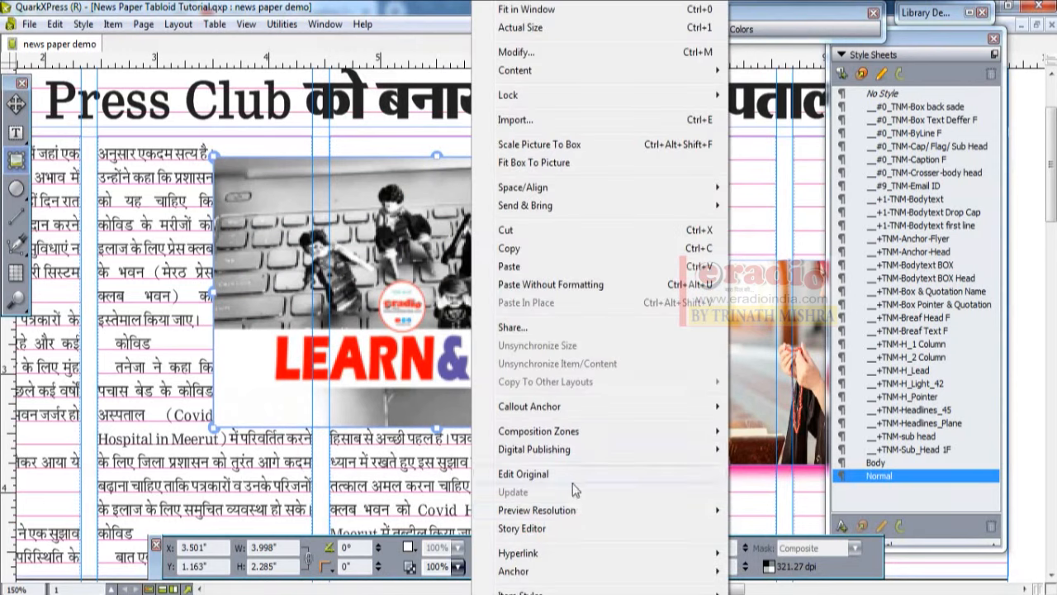
{"action": "mouse_move", "coordinate": [707, 510]}
{"action": "left_click", "coordinate": [782, 529]}
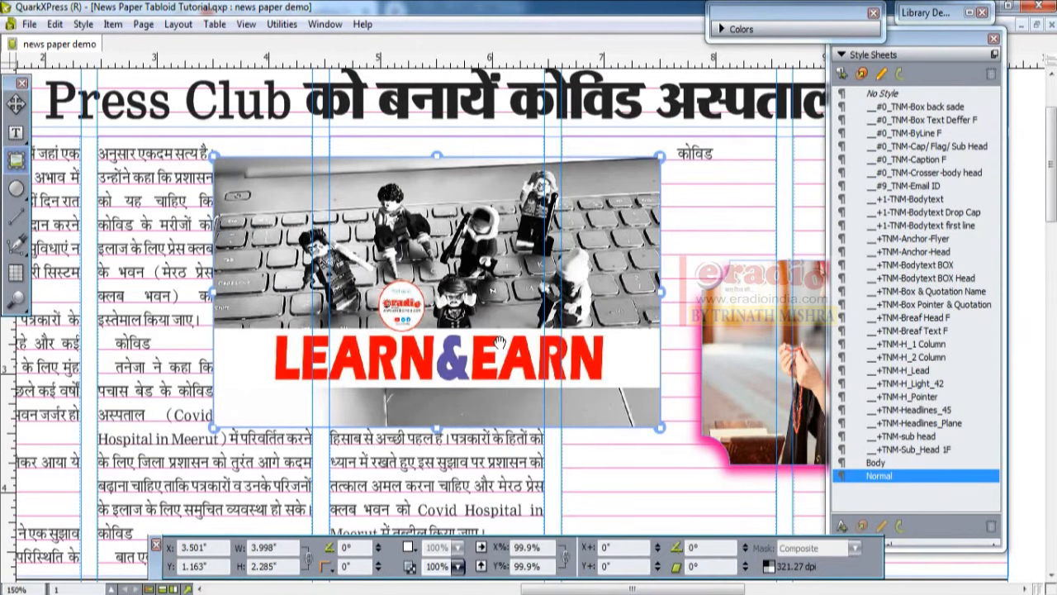
Move the LEARN&EARN picture box over the article's second and third columns, to about X 2.464", Y 1.128"
{"action": "left_click_drag", "start_coordinate": [463, 258], "coordinate": [351, 259]}
{"action": "scroll", "coordinate": [350, 259], "scroll_direction": "down", "scroll_amount": 3}
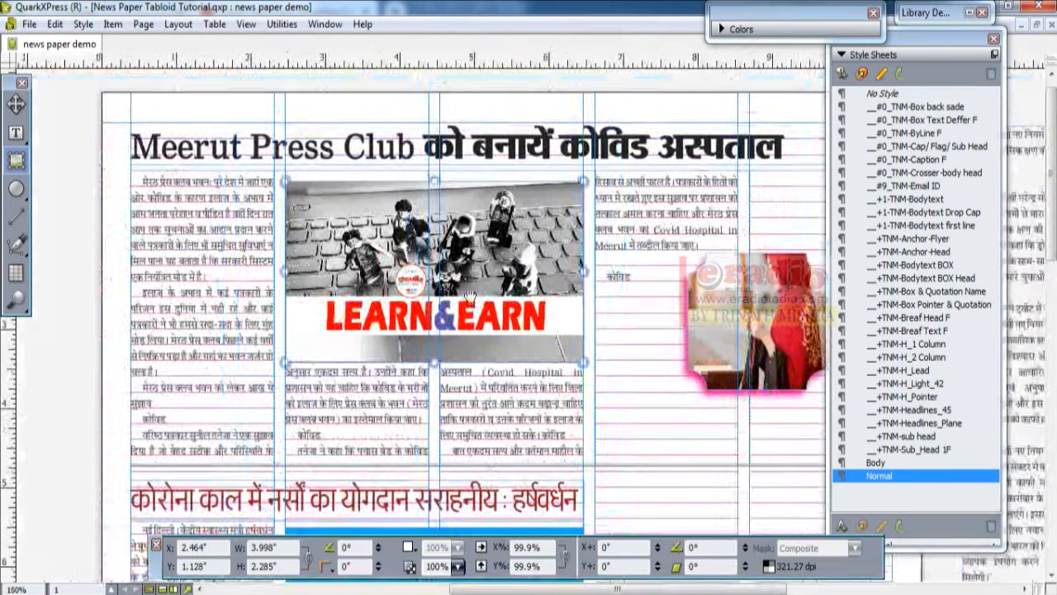
{"action": "left_click_drag", "start_coordinate": [469, 298], "coordinate": [405, 302]}
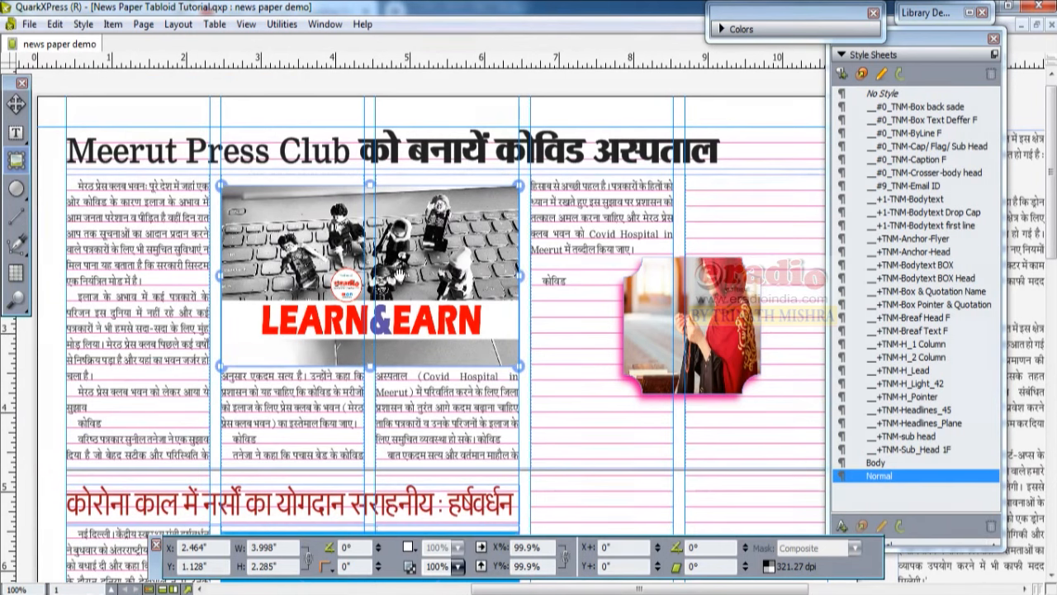
{"action": "left_click", "coordinate": [384, 111]}
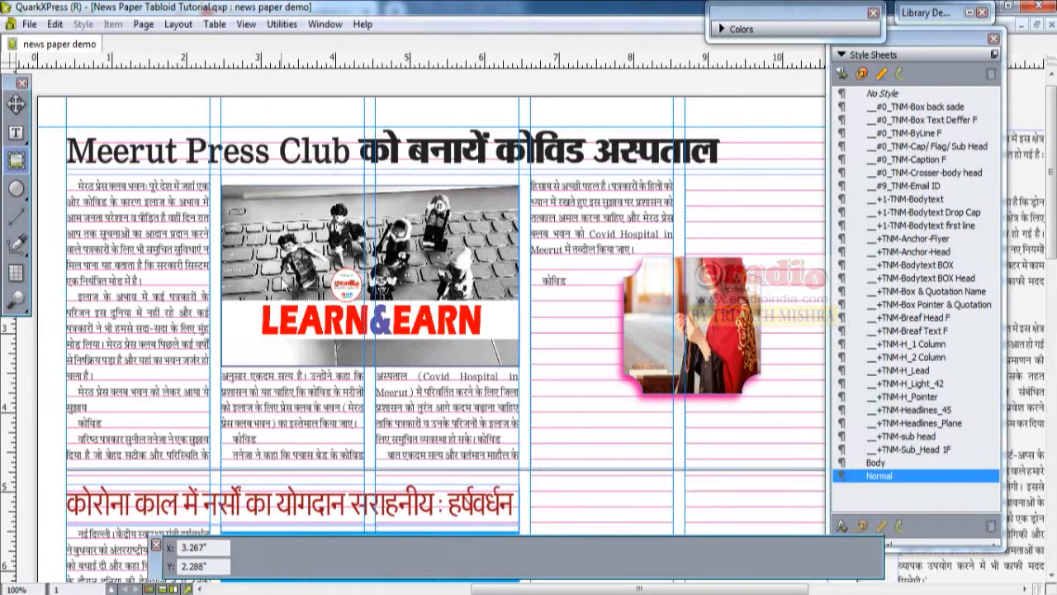
{"action": "scroll", "coordinate": [291, 282], "scroll_direction": "up", "scroll_amount": 2}
{"action": "scroll", "coordinate": [307, 288], "scroll_direction": "down", "scroll_amount": 1}
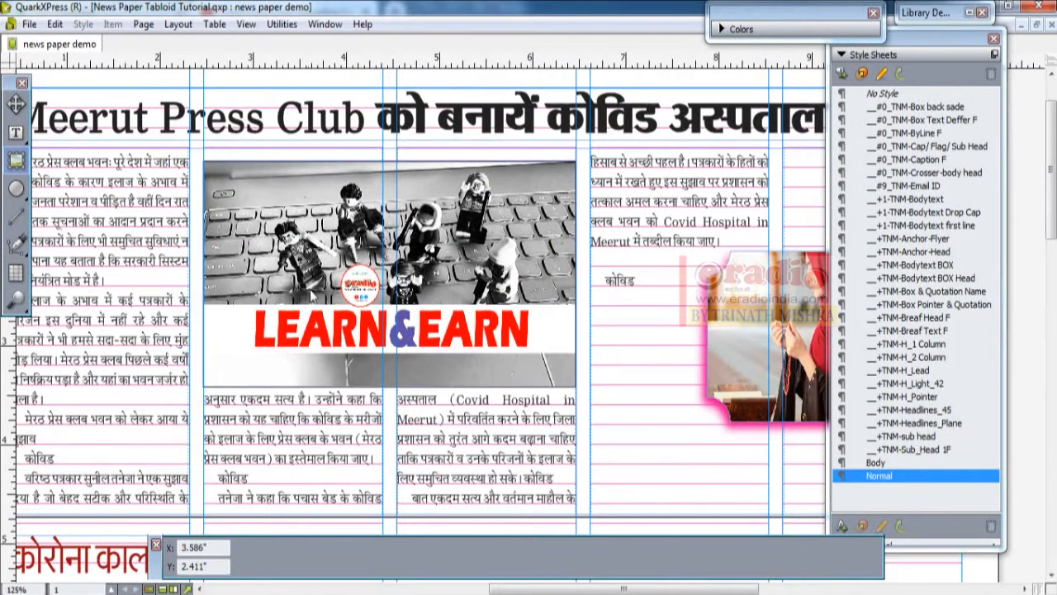
{"action": "scroll", "coordinate": [310, 289], "scroll_direction": "down", "scroll_amount": 2}
{"action": "left_click_drag", "start_coordinate": [487, 328], "coordinate": [538, 444]}
{"action": "double_click", "coordinate": [191, 175]}
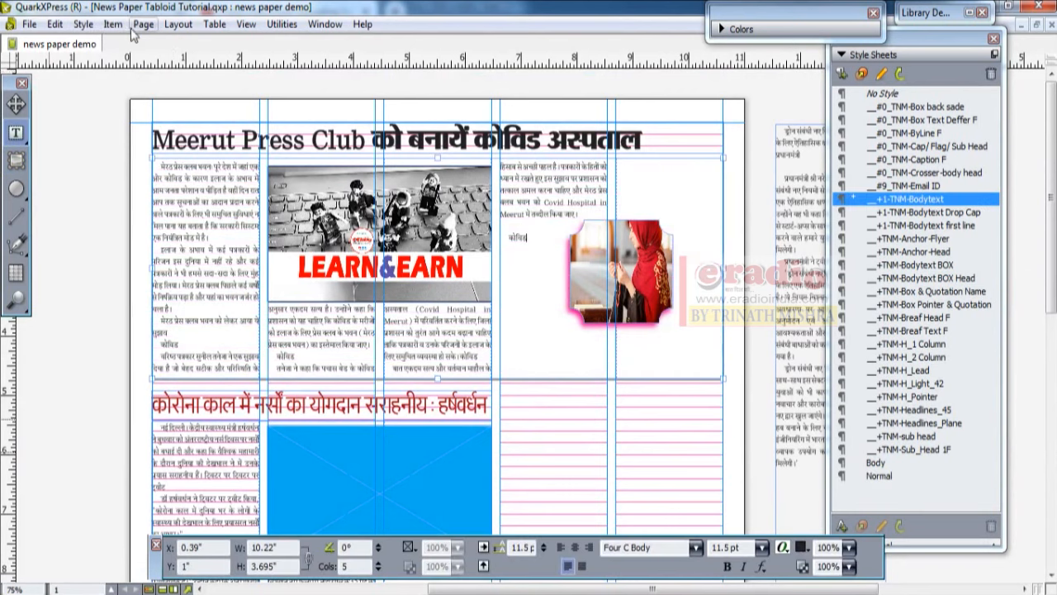
{"action": "left_click", "coordinate": [112, 24]}
{"action": "mouse_move", "coordinate": [225, 420]}
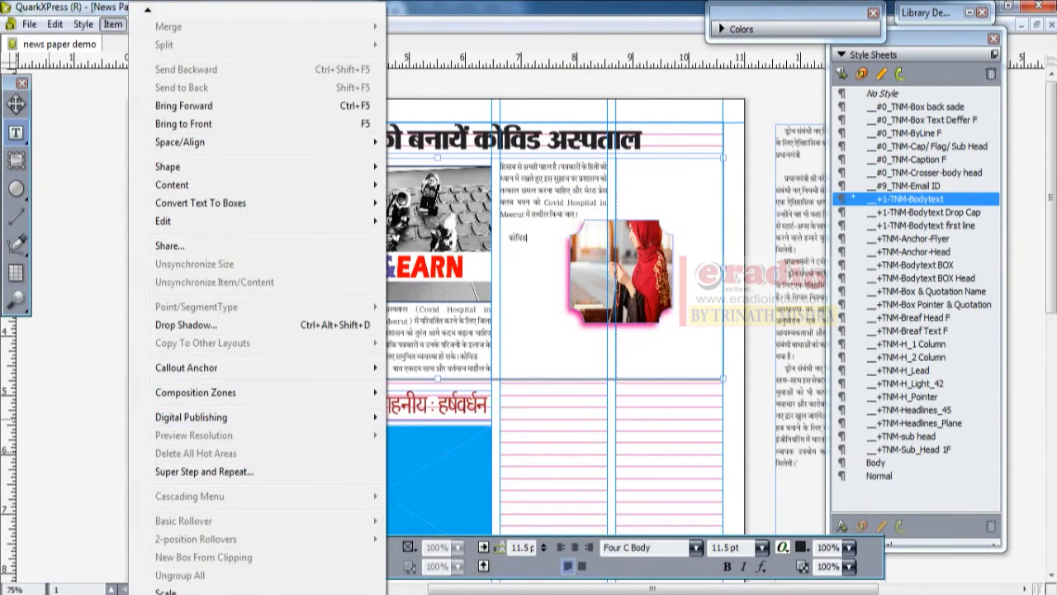
{"action": "left_click", "coordinate": [403, 208]}
{"action": "left_click", "coordinate": [299, 92]}
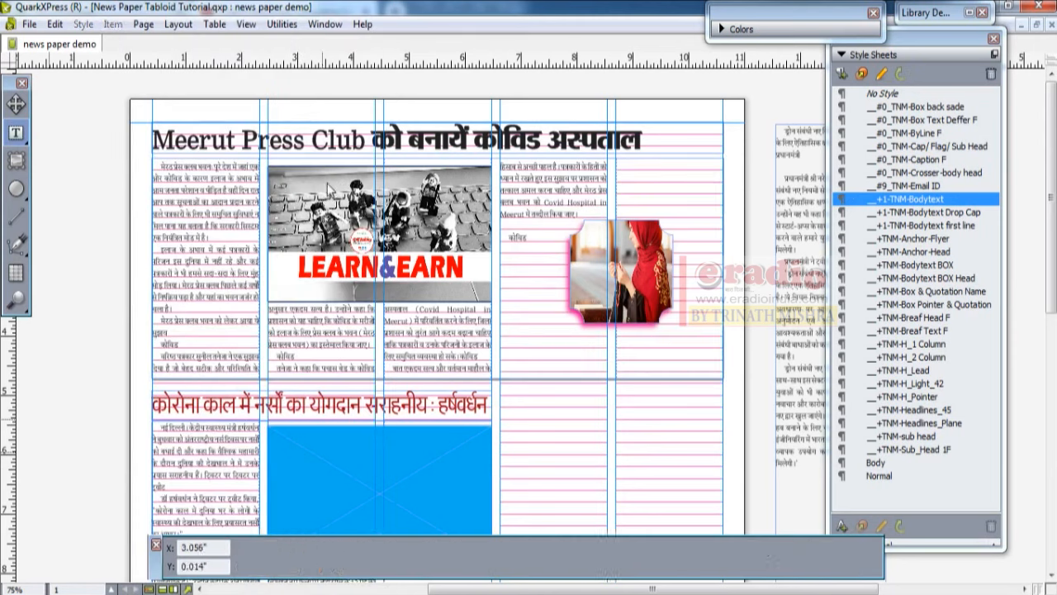
Scale the LEARN&EARN picture box and its content to 90% in width and height
{"action": "left_click", "coordinate": [329, 188]}
{"action": "left_click", "coordinate": [111, 25]}
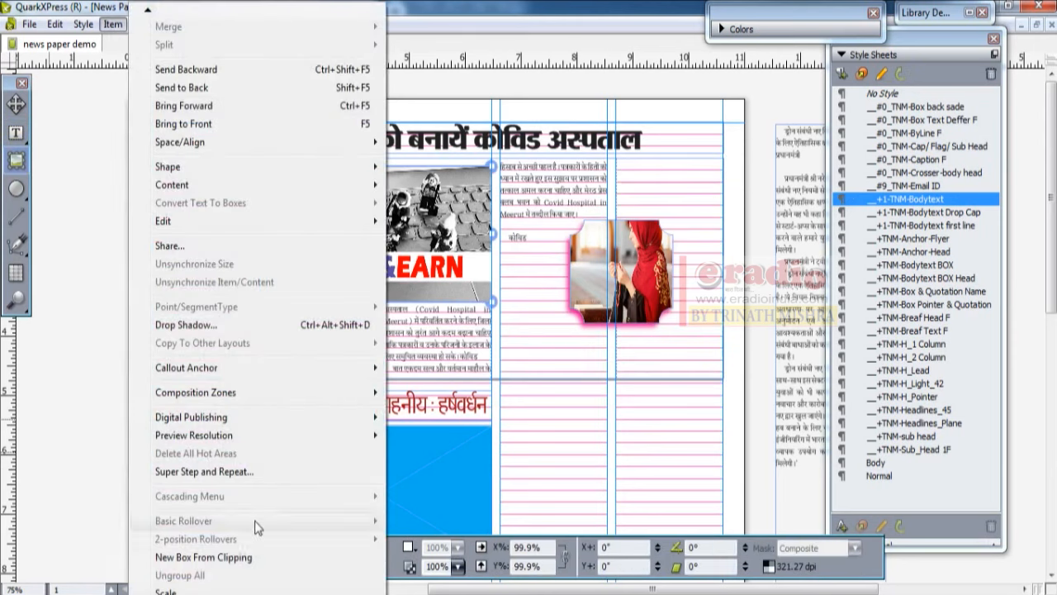
{"action": "left_click", "coordinate": [170, 591]}
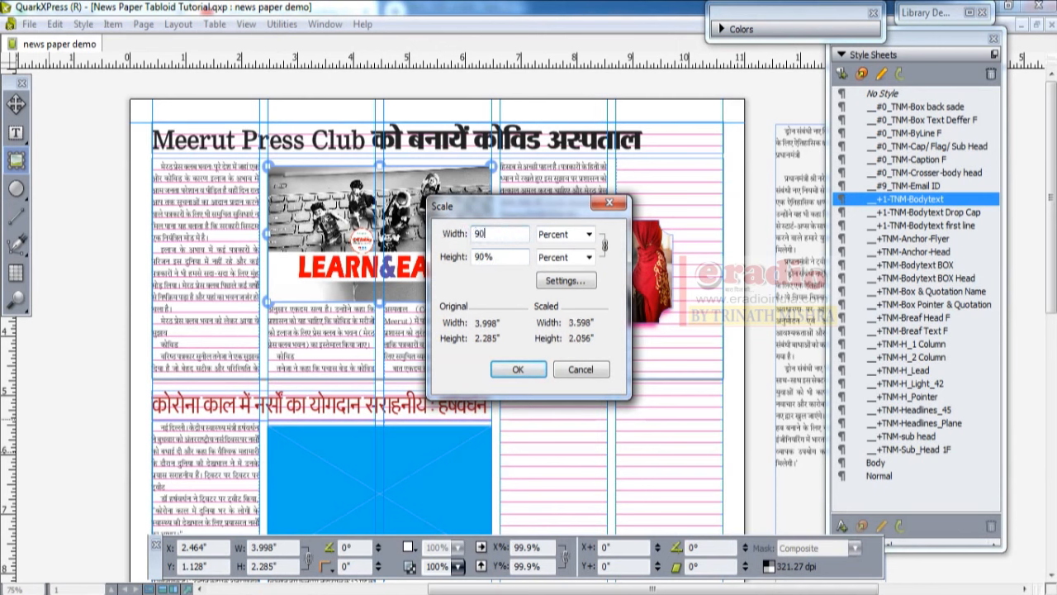
{"action": "left_click", "coordinate": [518, 369]}
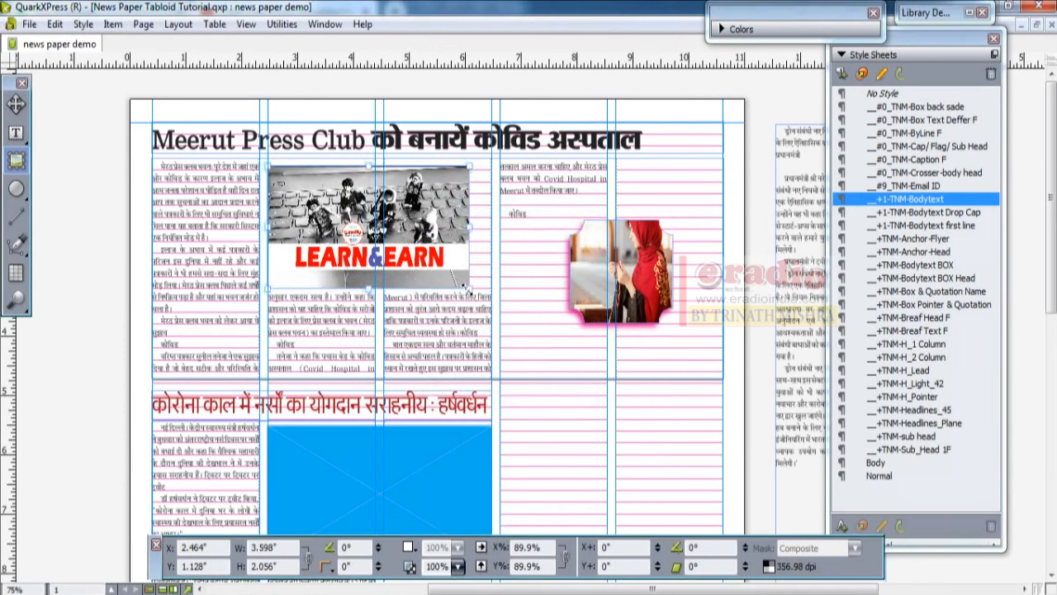
Enlarge the LEARN&EARN box together with its picture to about 3.998" wide and 2.434" high
{"action": "left_click_drag", "start_coordinate": [469, 288], "coordinate": [492, 311]}
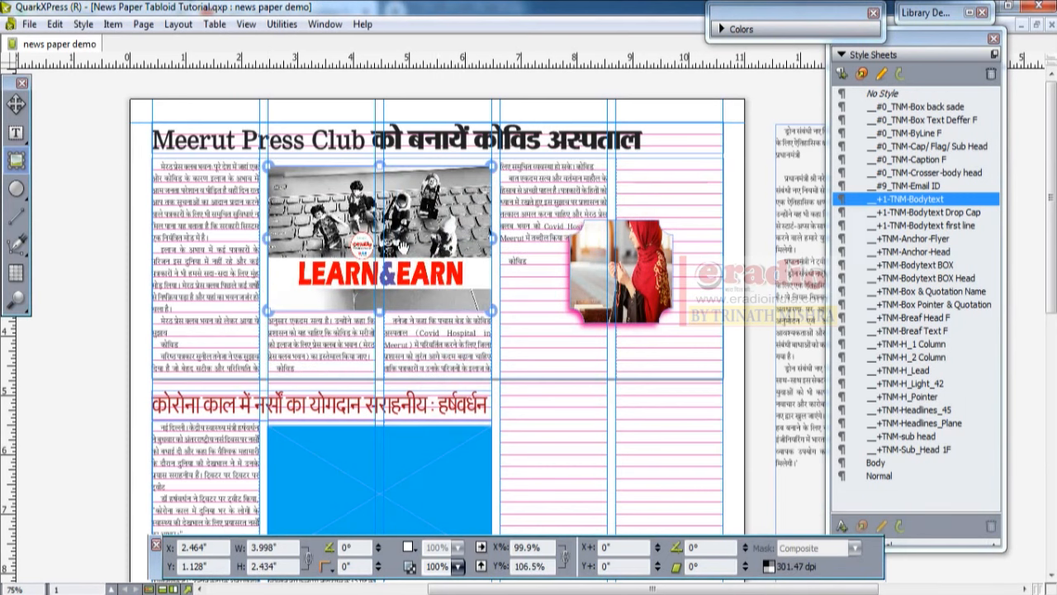
{"action": "key", "text": "v"}
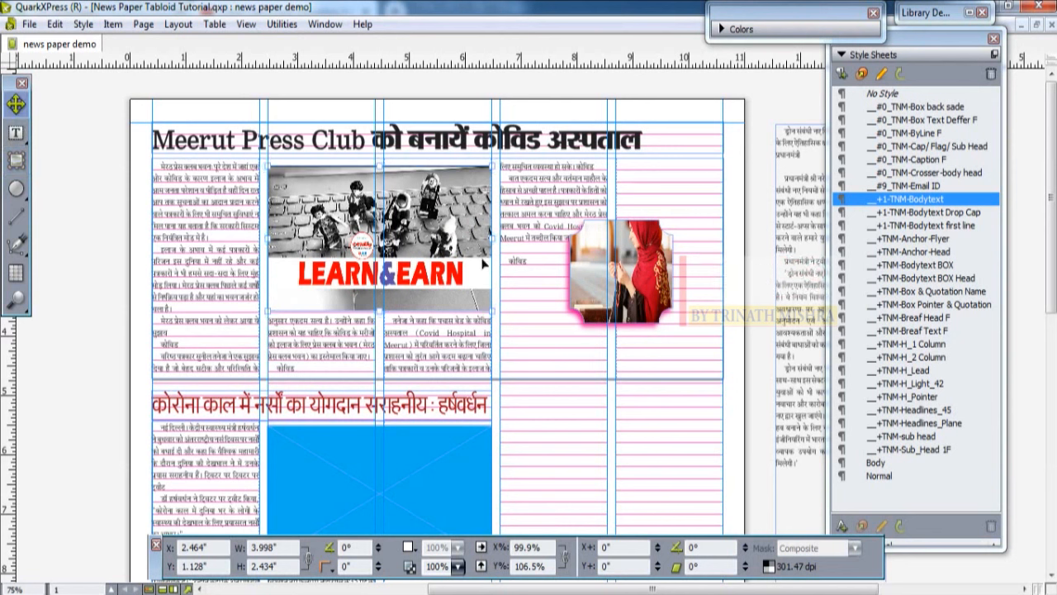
{"action": "left_click", "coordinate": [16, 133]}
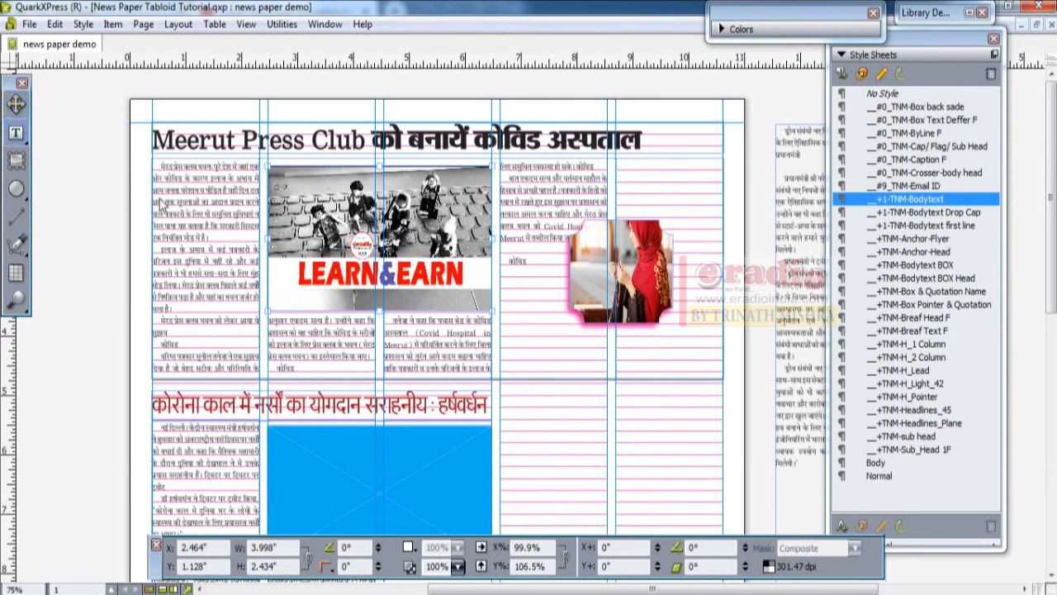
{"action": "left_click", "coordinate": [16, 160]}
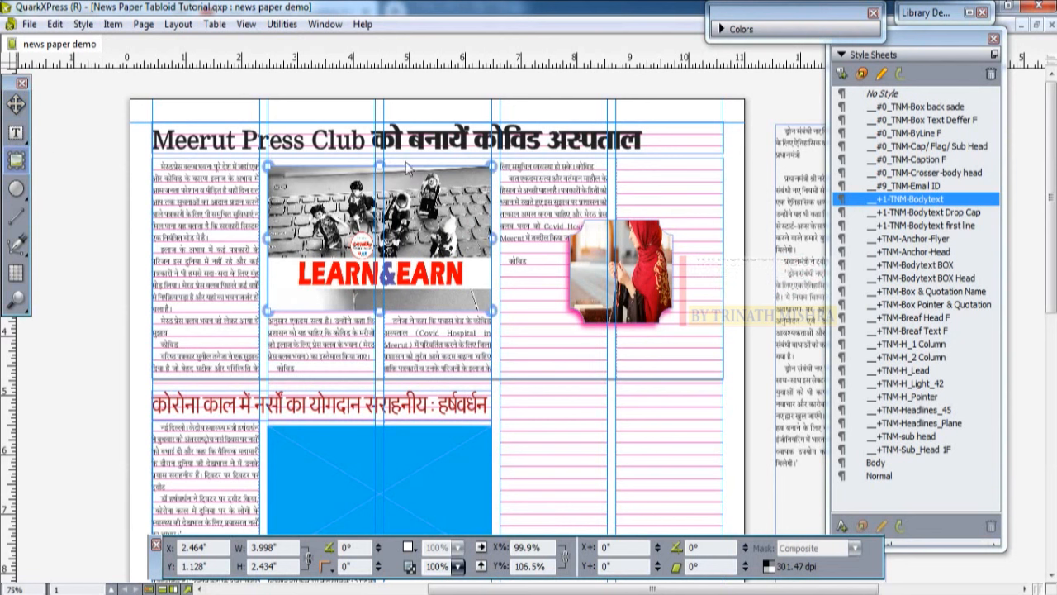
{"action": "left_click", "coordinate": [331, 105]}
{"action": "right_click", "coordinate": [316, 223]}
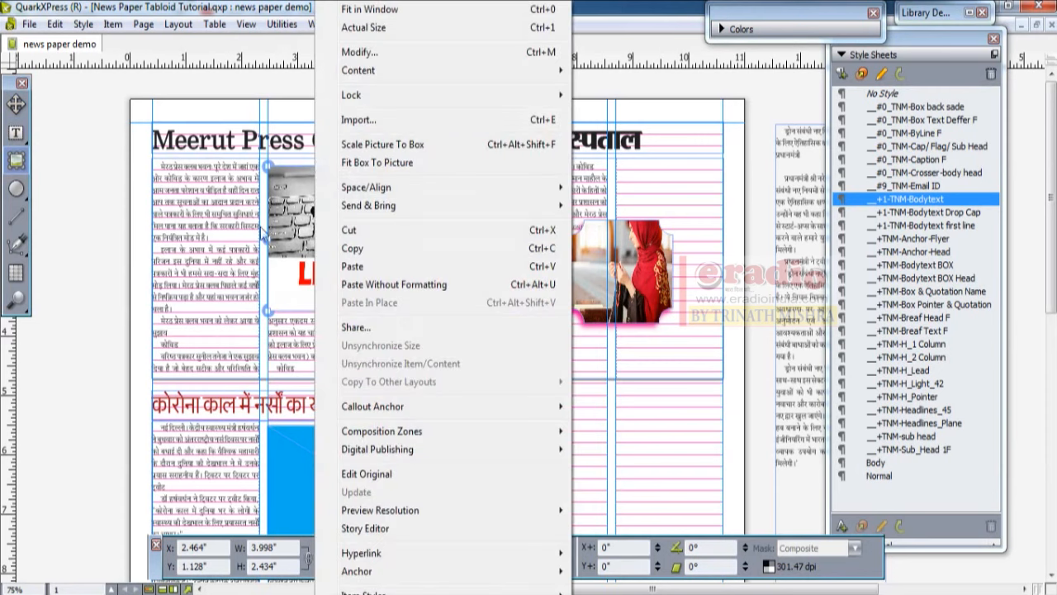
{"action": "left_click", "coordinate": [370, 9]}
{"action": "left_click", "coordinate": [16, 103]}
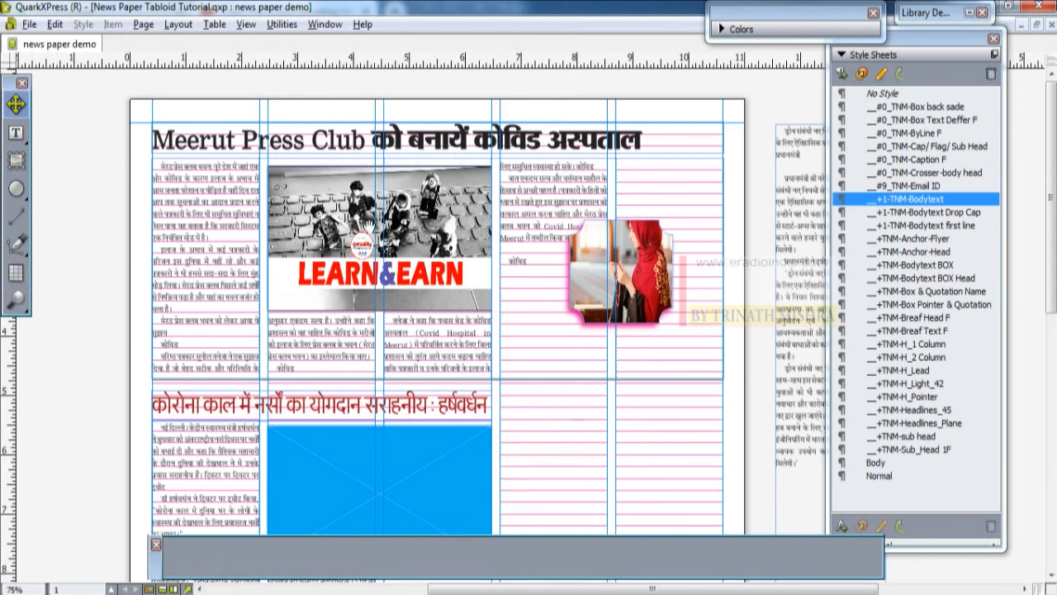
{"action": "key", "text": "ctrl+1"}
{"action": "scroll", "coordinate": [413, 222], "scroll_direction": "up", "scroll_amount": 1}
{"action": "scroll", "coordinate": [339, 208], "scroll_direction": "down", "scroll_amount": 3}
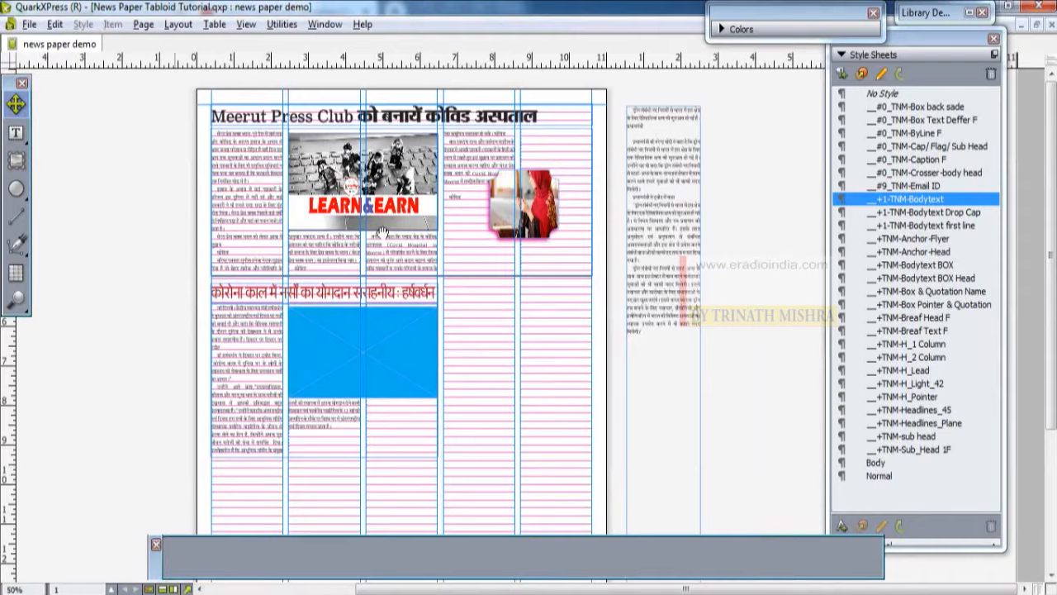
{"action": "scroll", "coordinate": [339, 208], "scroll_direction": "up", "scroll_amount": 1}
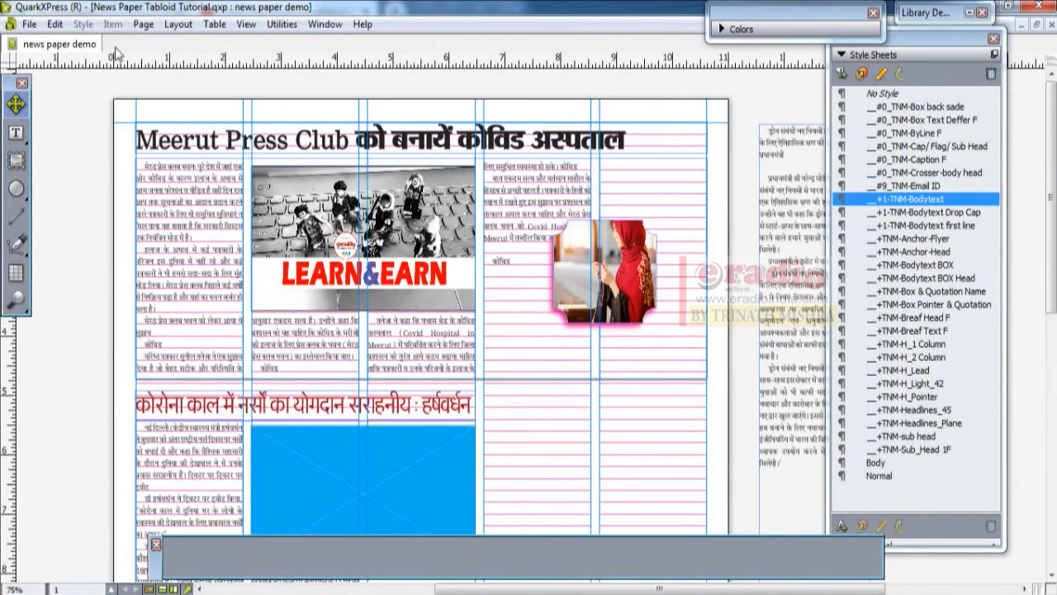
{"action": "left_click", "coordinate": [143, 25]}
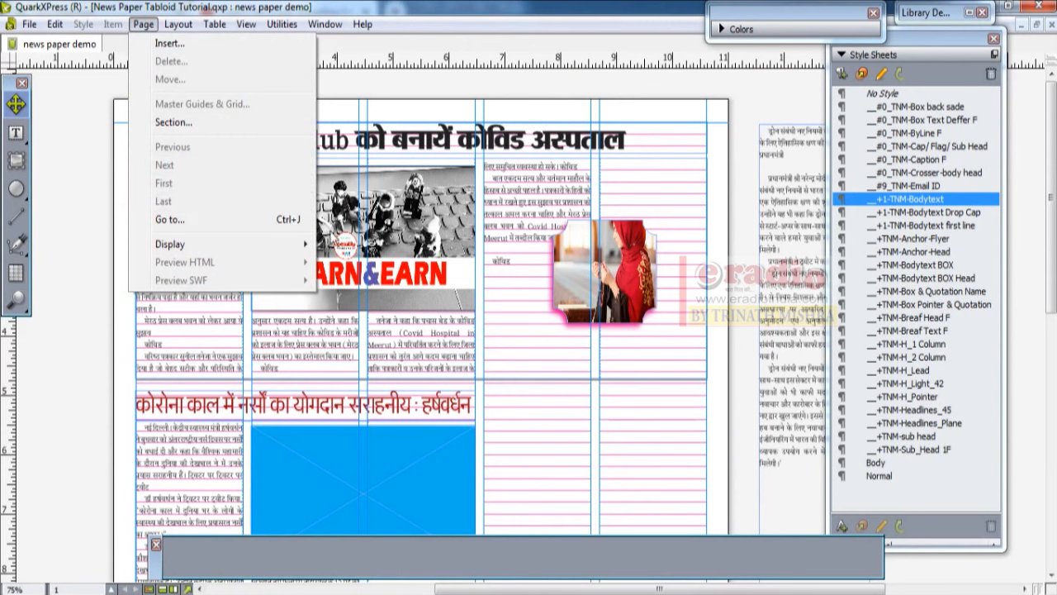
{"action": "left_click", "coordinate": [437, 87]}
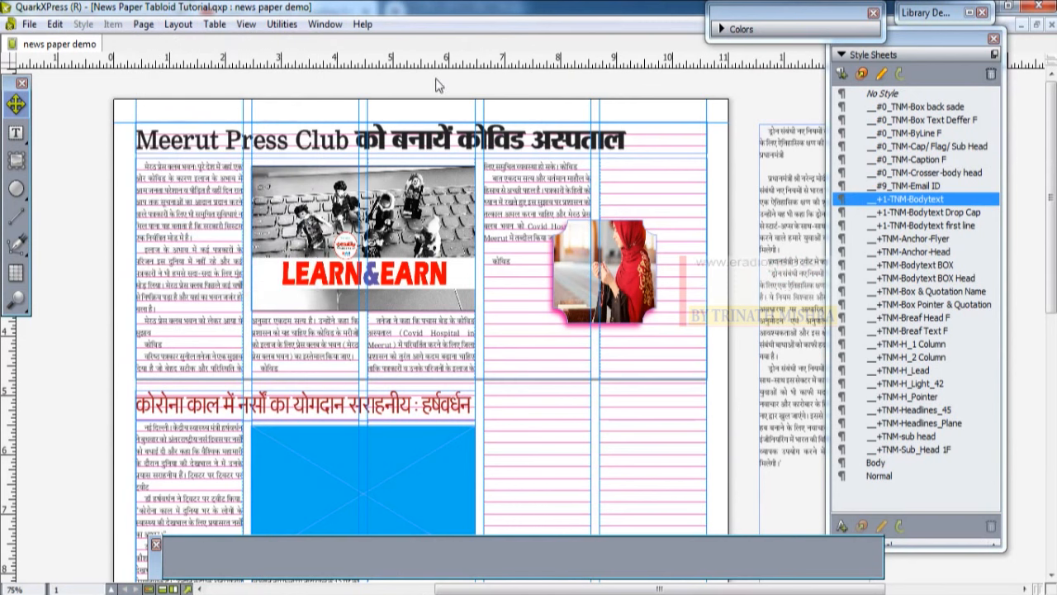